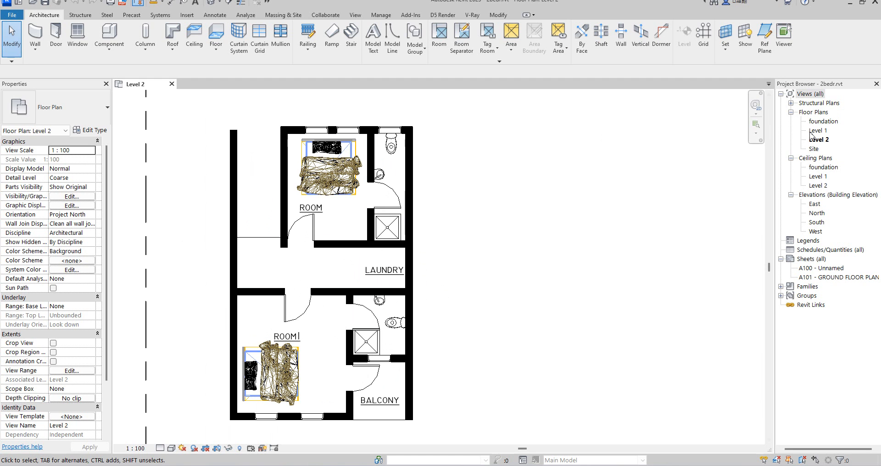
# - Examine the Level 1 and Level 2 floor plans, comparing the stair area and room layout on both floors
pyautogui.doubleClick(814, 131)
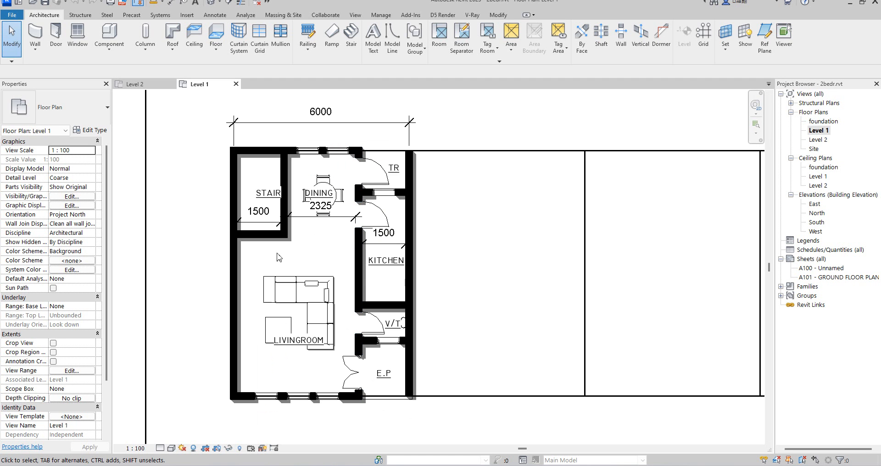
pyautogui.scroll(-2, 343, 285)
pyautogui.scroll(4, 432, 257)
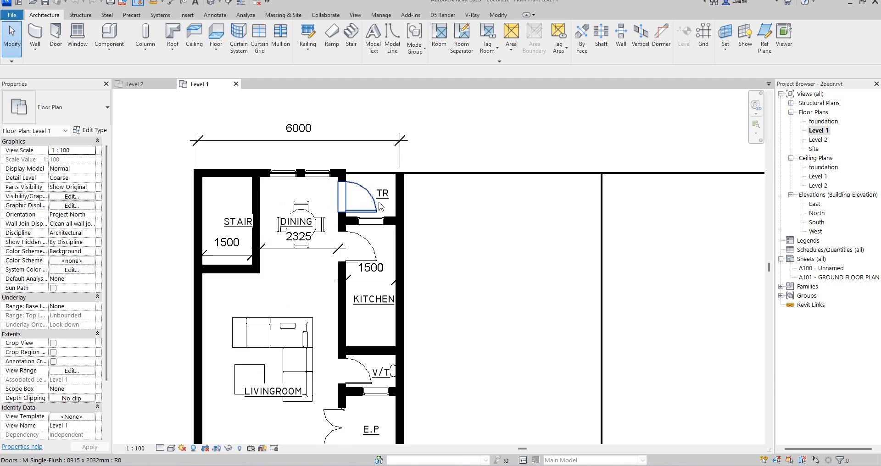
pyautogui.scroll(-2, 320, 268)
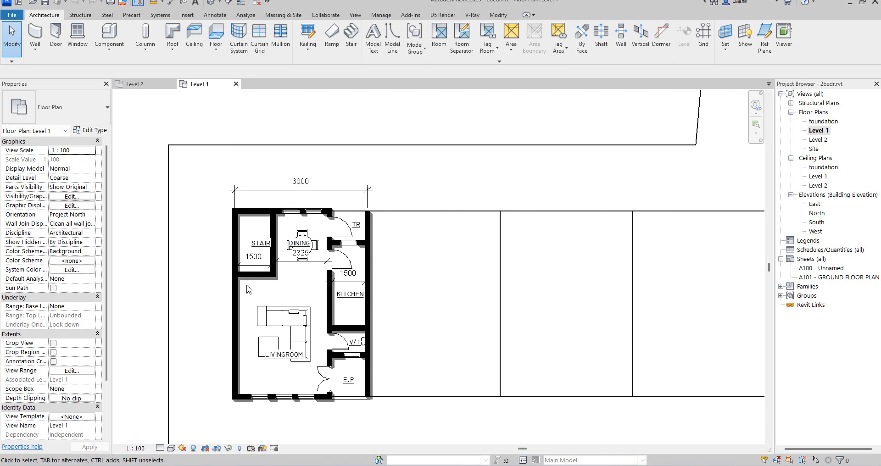
pyautogui.scroll(2, 253, 275)
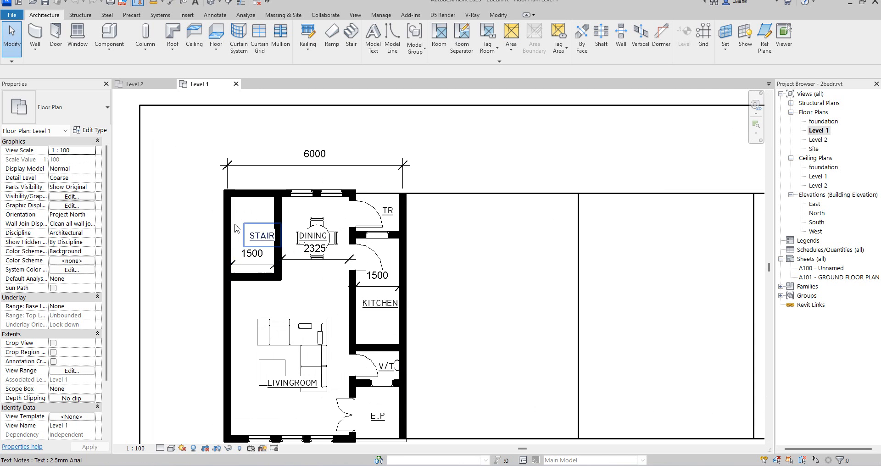
pyautogui.doubleClick(820, 139)
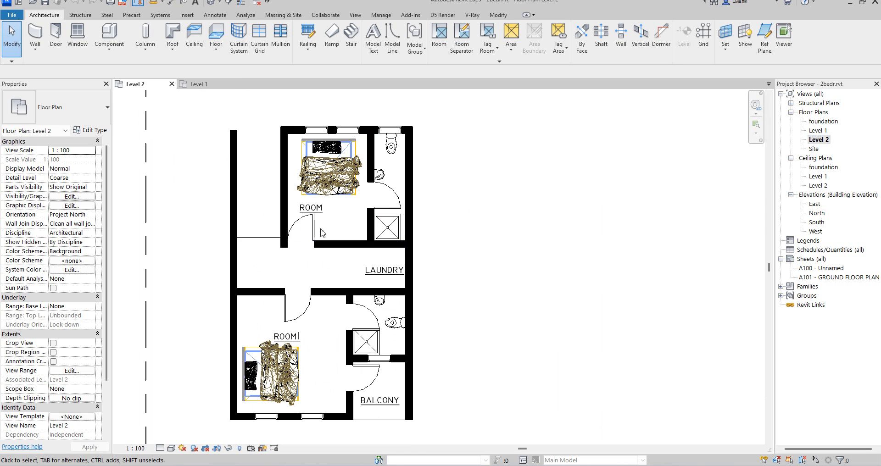
pyautogui.scroll(-1, 362, 277)
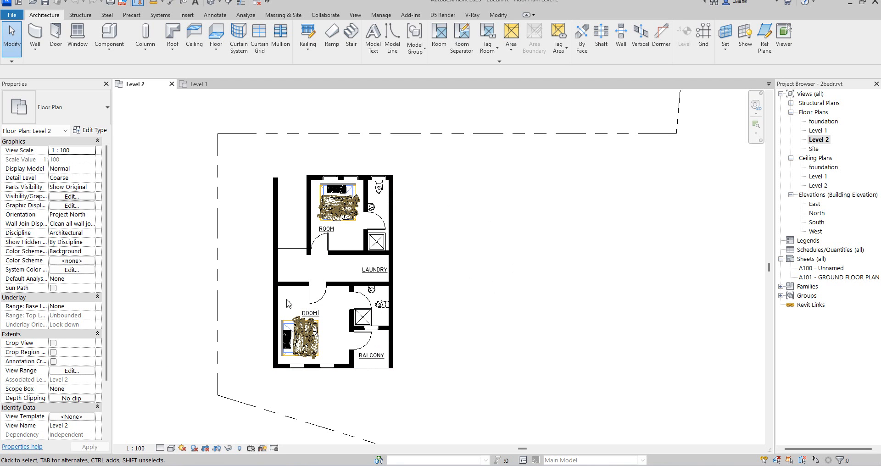
pyautogui.scroll(1, 315, 204)
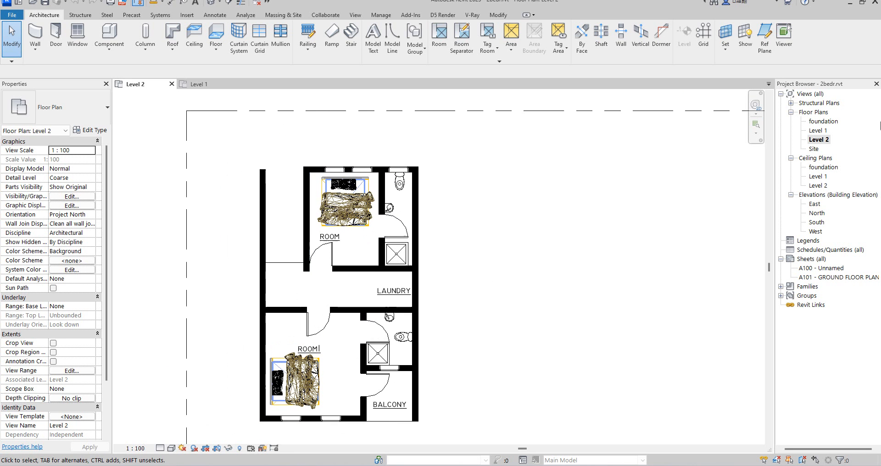
# - On the Level 1 floor plan, delete the short wall separating the stair space from the living room
pyautogui.doubleClick(819, 131)
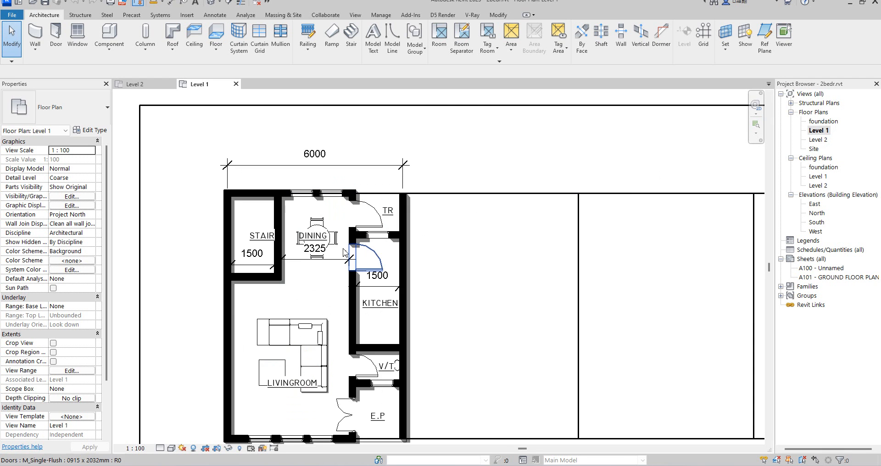
pyautogui.scroll(2, 249, 302)
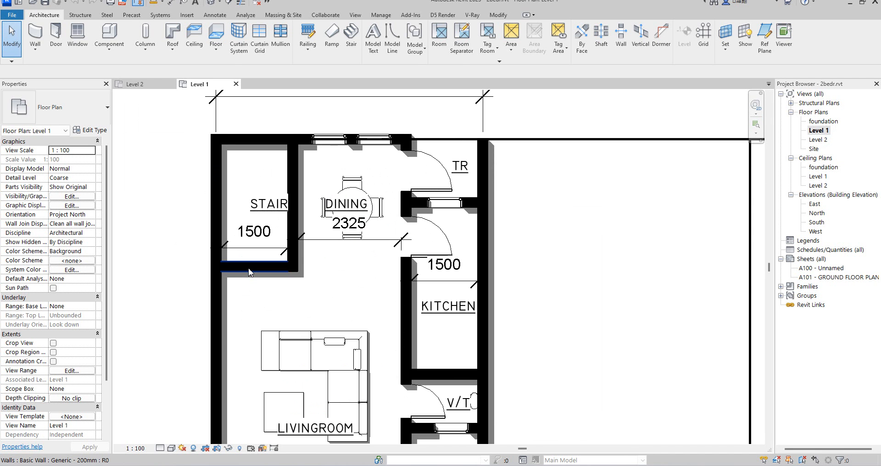
pyautogui.click(249, 268)
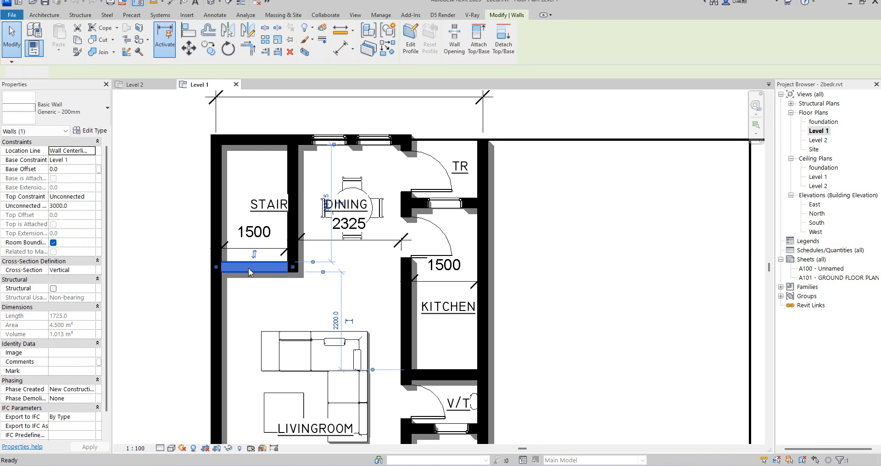
pyautogui.press('Delete')
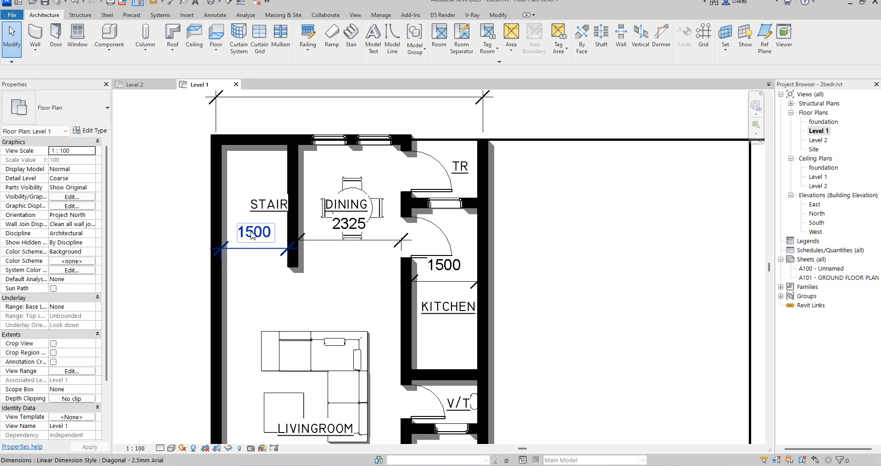
# - Move the STAIR text note away from the dining-side wall so it sits inside the stair space
pyautogui.scroll(2, 243, 199)
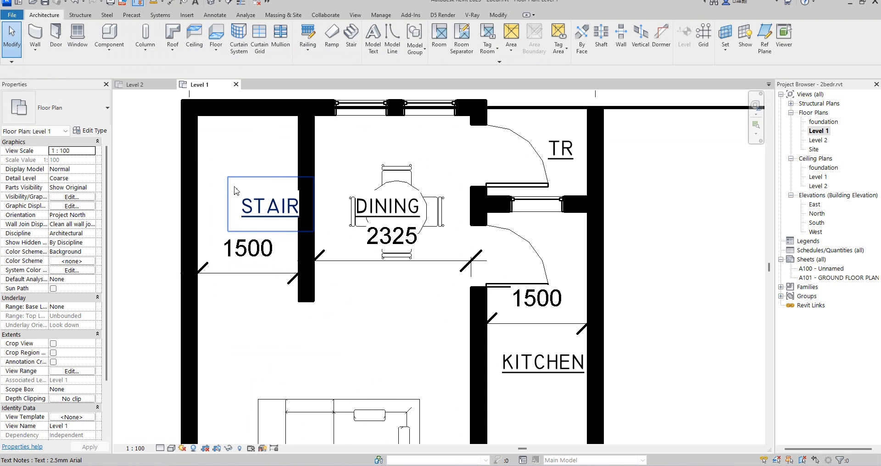
pyautogui.click(227, 178)
pyautogui.moveTo(227, 178); pyautogui.dragTo(210, 191)
pyautogui.scroll(-2, 343, 244)
pyautogui.scroll(2, 295, 260)
pyautogui.scroll(-5, 340, 250)
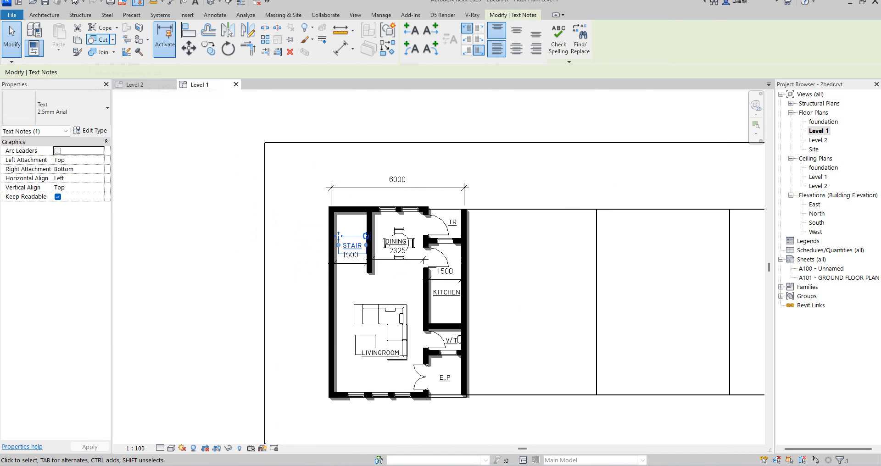
# - Start a sketched stair run and draw a rectangular boundary of about 1500 x 2750 mm filling the stair space between the walls
pyautogui.click(44, 15)
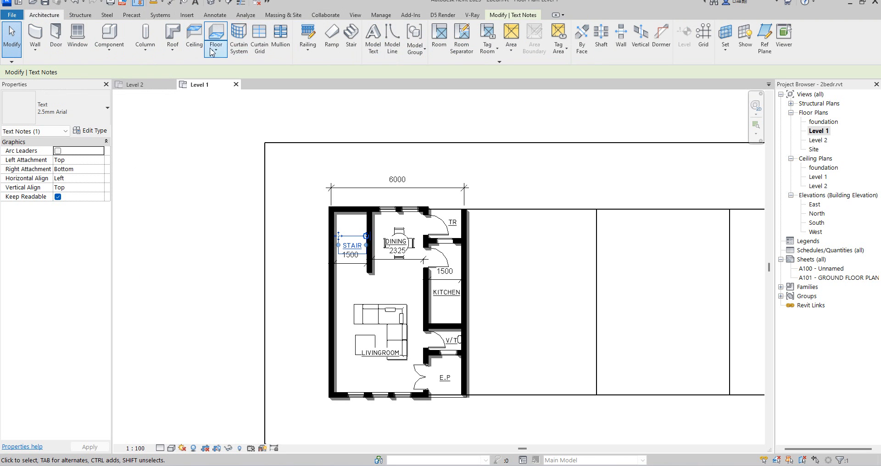
pyautogui.click(352, 46)
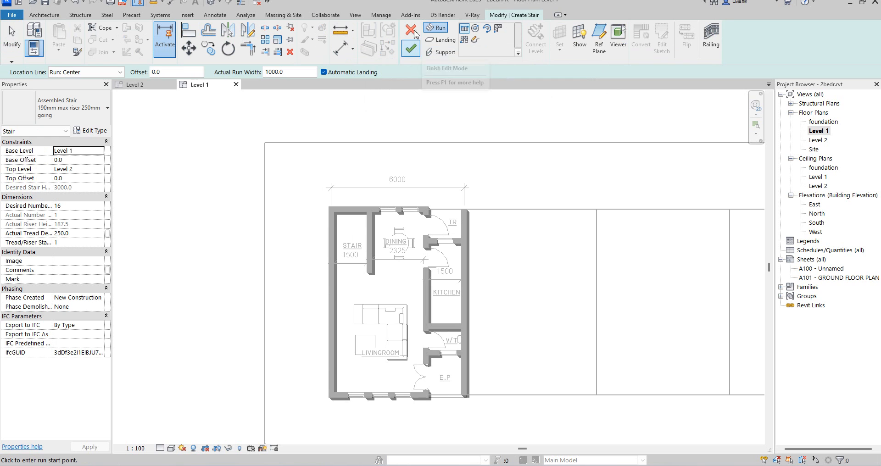
pyautogui.click(476, 41)
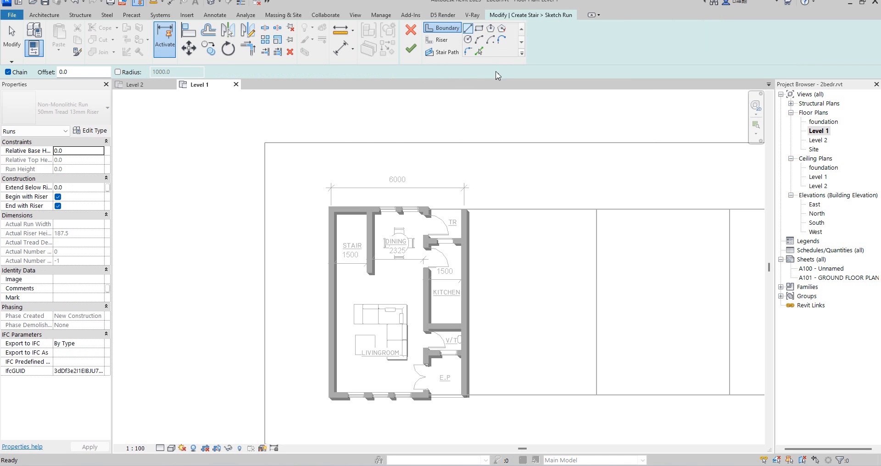
pyautogui.scroll(1, 309, 232)
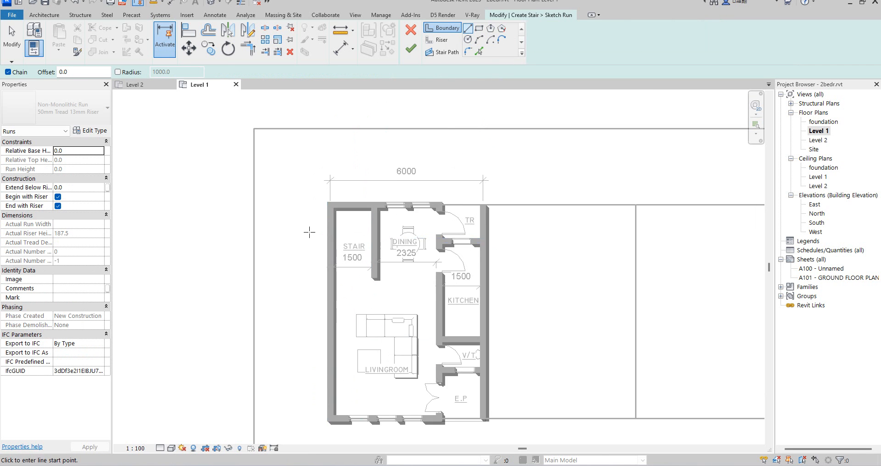
pyautogui.scroll(2, 345, 206)
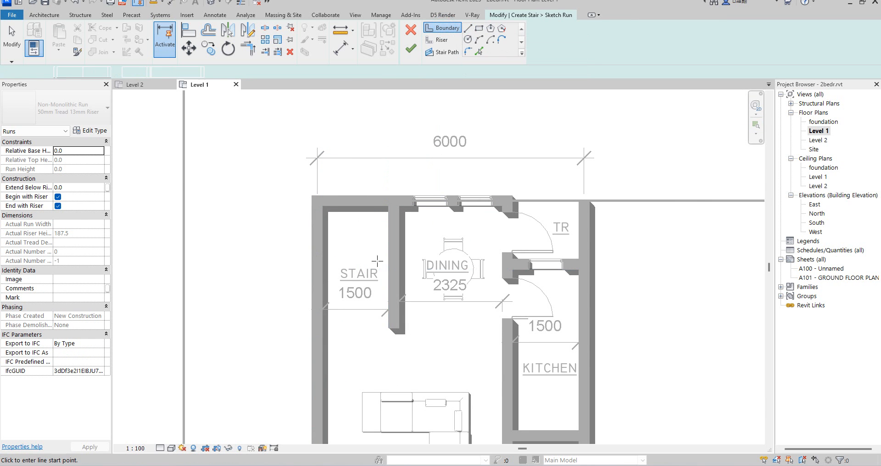
pyautogui.click(481, 31)
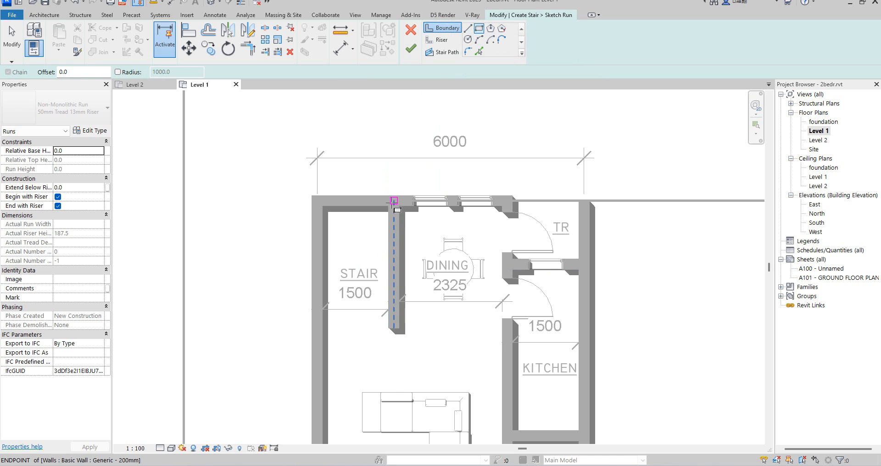
pyautogui.click(389, 206)
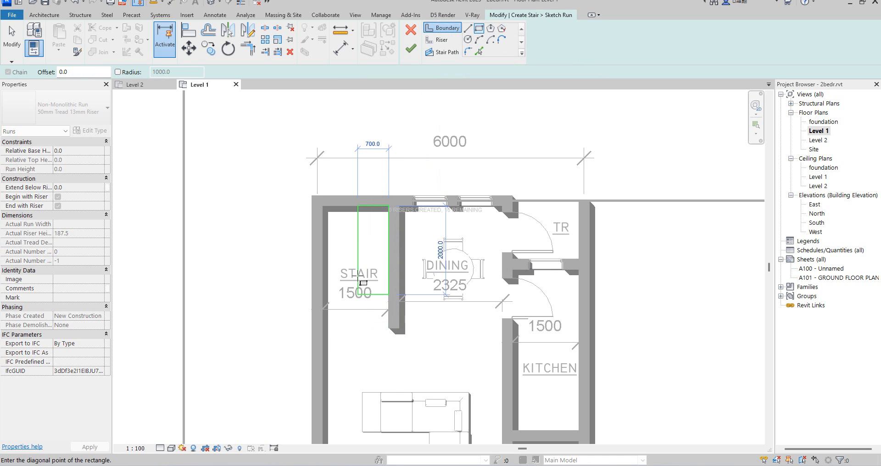
pyautogui.click(323, 328)
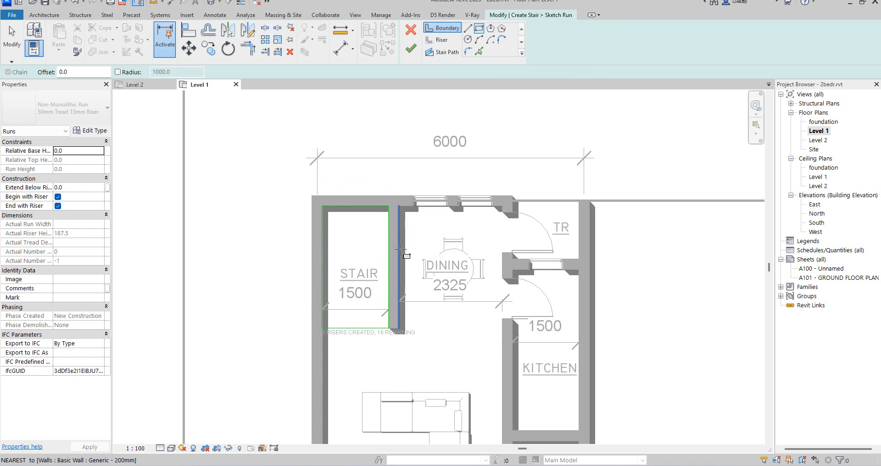
pyautogui.press('Escape')
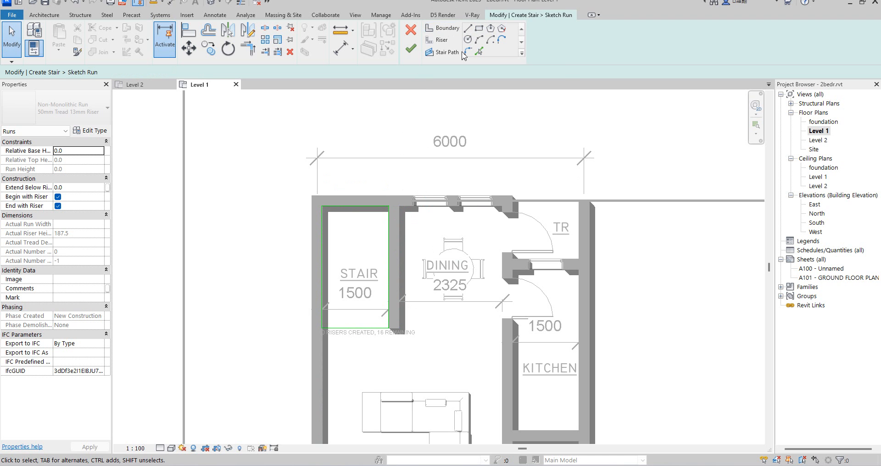
# - Draw a 750 mm riser line from the dining-side corner to the midpoint of the stair's open end
pyautogui.click(439, 40)
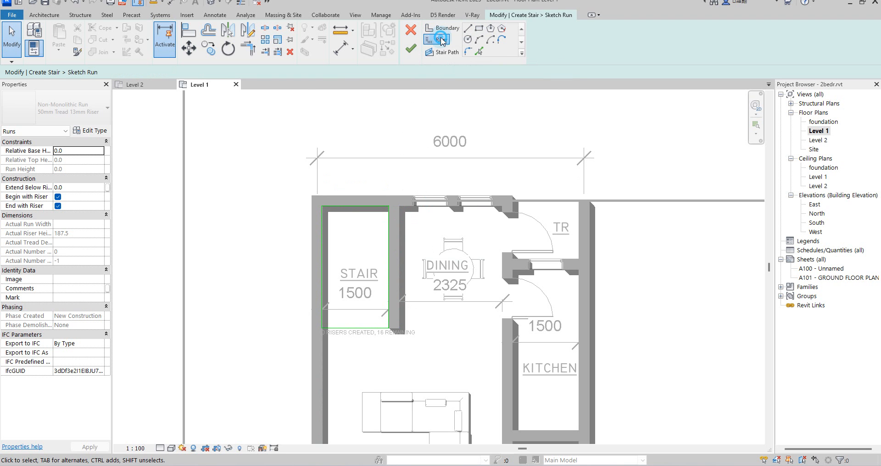
pyautogui.scroll(2, 321, 333)
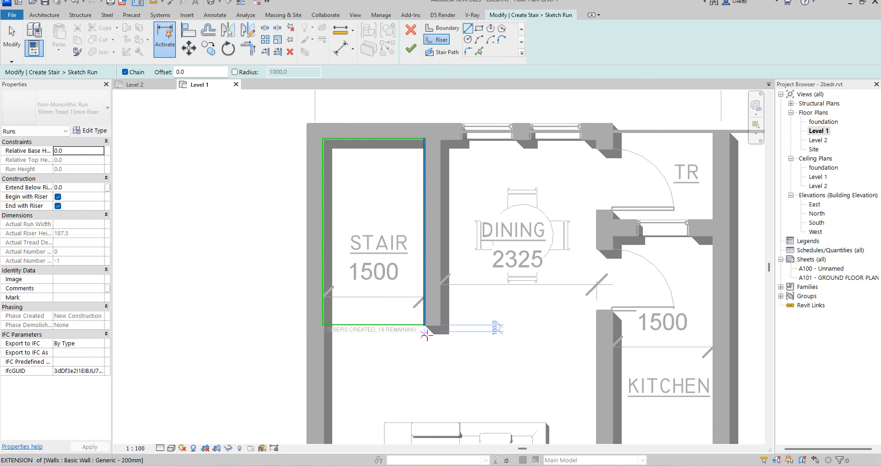
pyautogui.click(425, 326)
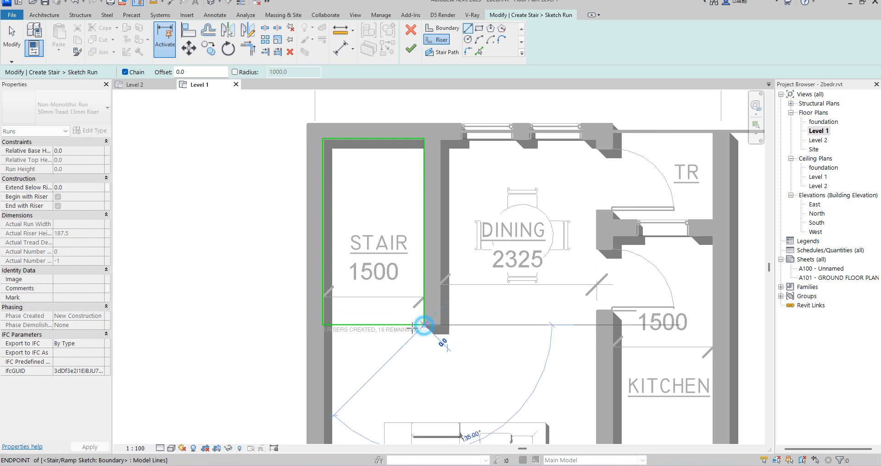
pyautogui.click(374, 325)
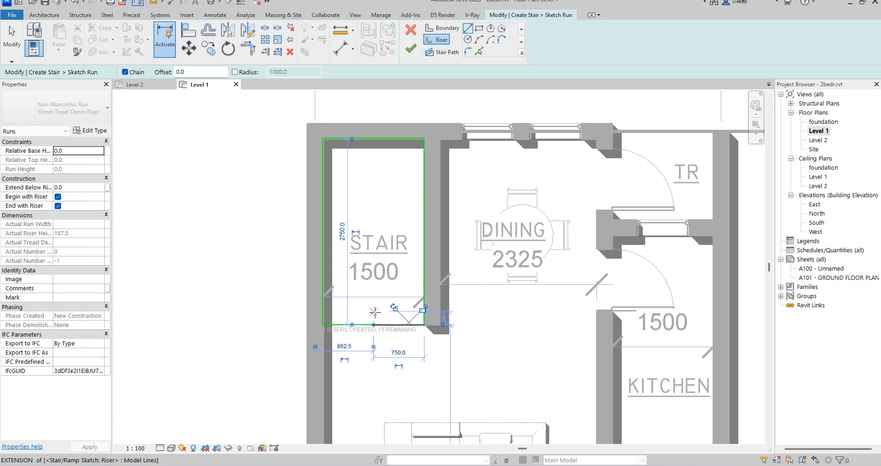
pyautogui.scroll(3, 400, 346)
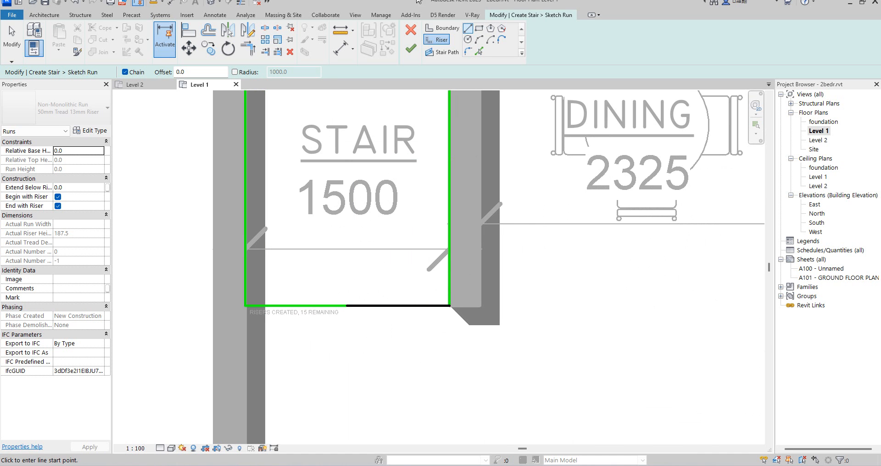
# - Draw a 2100 mm boundary line from the riser's inner end up the middle of the stair space
pyautogui.click(442, 28)
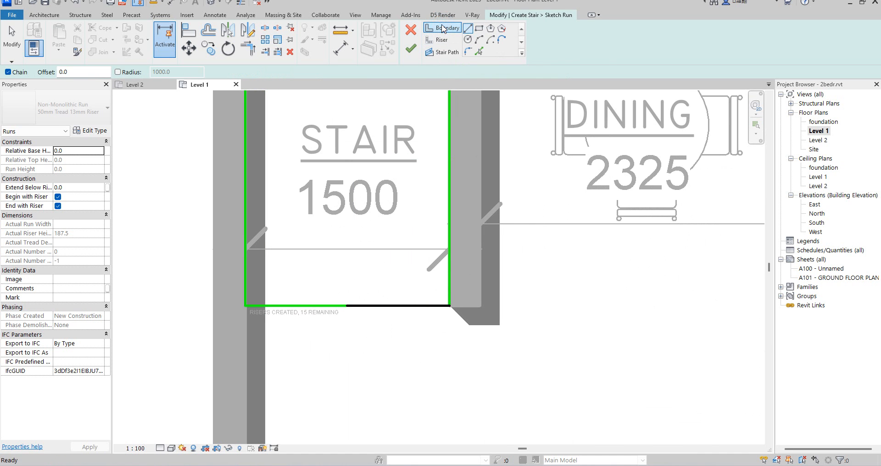
pyautogui.click(467, 28)
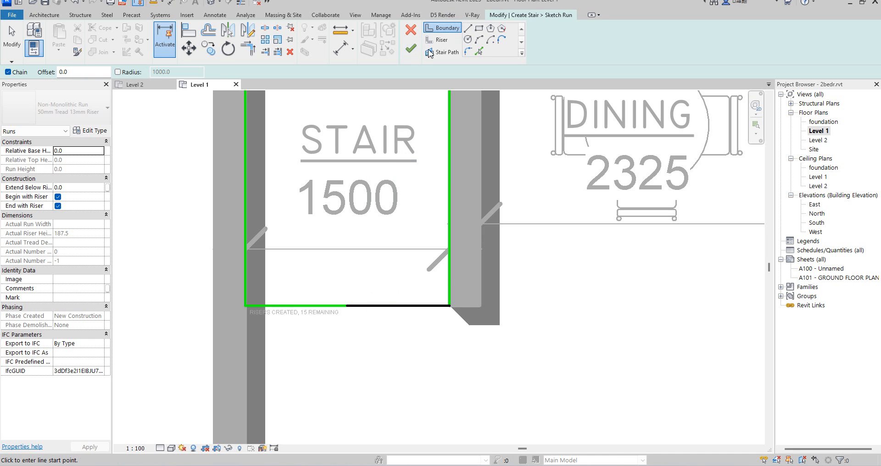
pyautogui.click(347, 306)
pyautogui.scroll(-2, 347, 260)
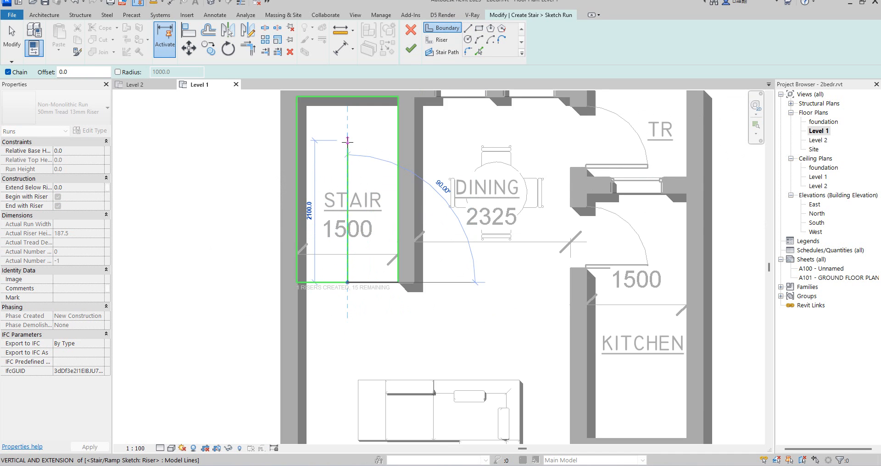
pyautogui.click(347, 143)
pyautogui.press('Escape')
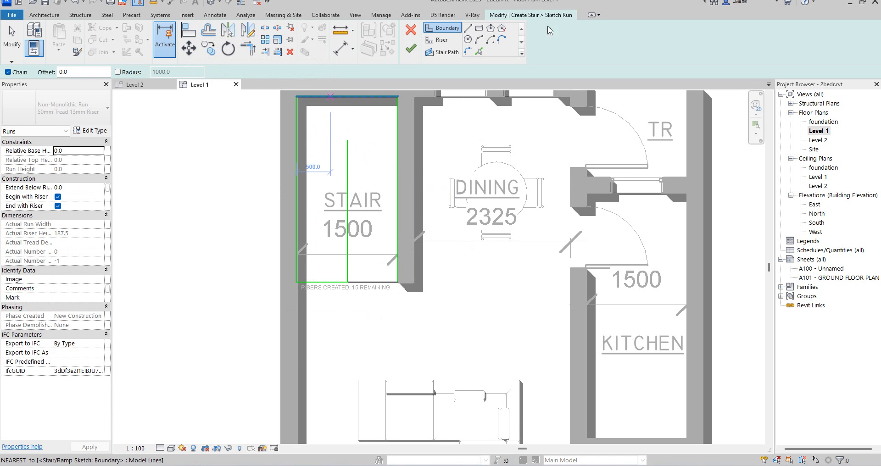
# - Offset copies of the middle boundary line by 40 mm to both sides
pyautogui.click(208, 32)
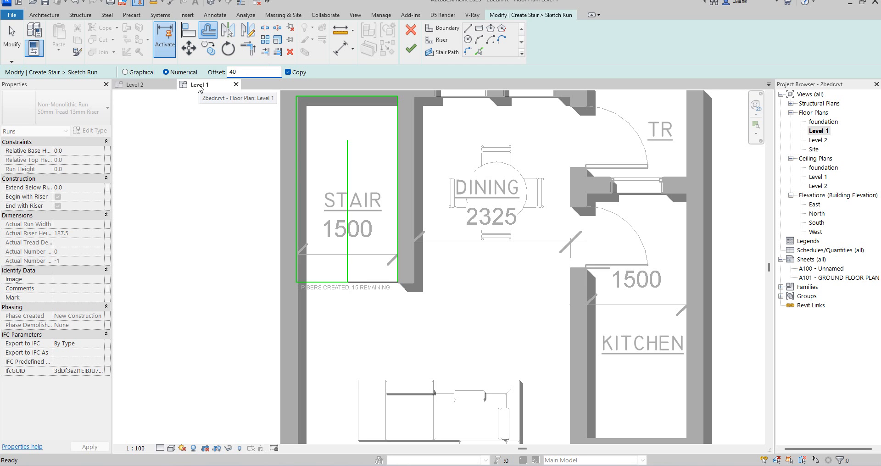
pyautogui.scroll(3, 348, 179)
pyautogui.click(349, 168)
pyautogui.click(347, 174)
pyautogui.scroll(-1, 393, 177)
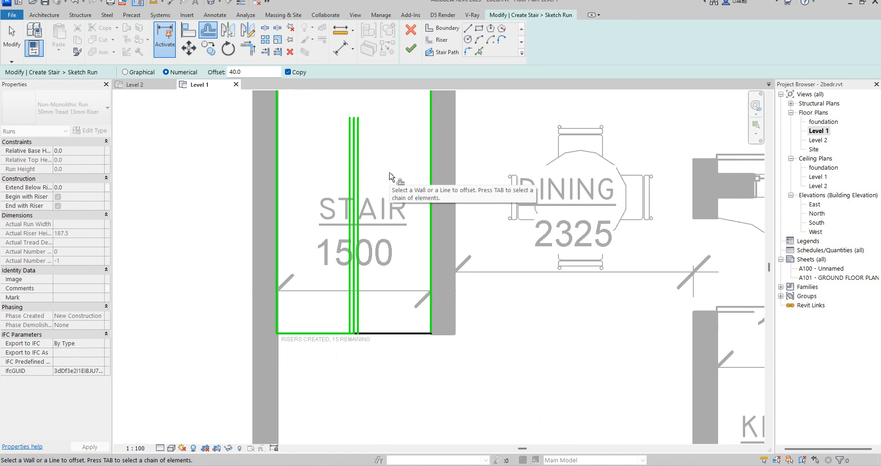
pyautogui.press('Escape')
# - Delete the boundary line across the open living-room end of the stair sketch
pyautogui.click(321, 334)
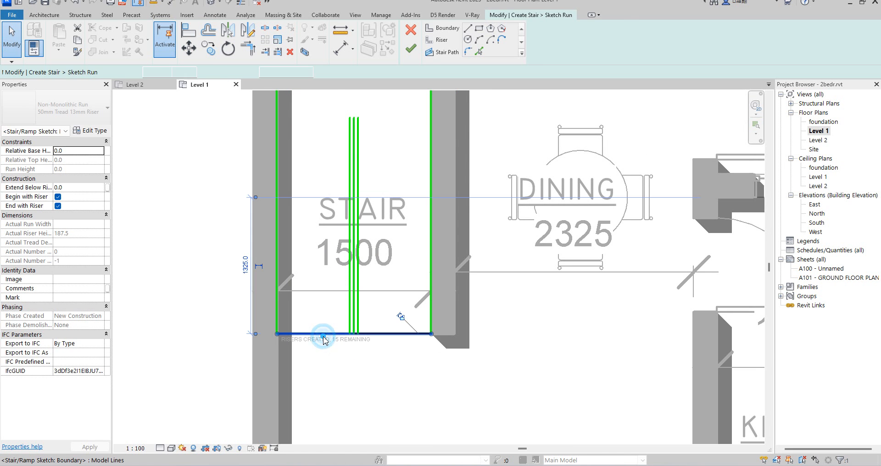
pyautogui.press('Delete')
pyautogui.scroll(3, 367, 322)
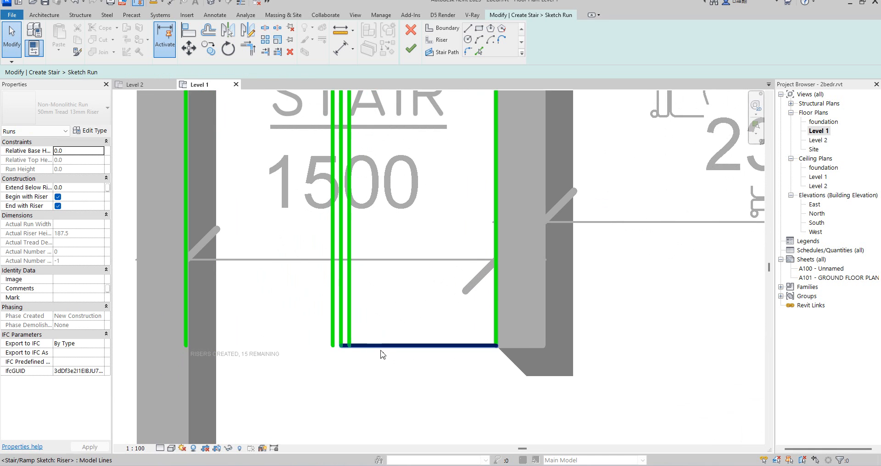
# - Shorten the riser's inner end to the dining-side offset line and delete the original middle boundary line
pyautogui.click(381, 350)
pyautogui.moveTo(341, 346); pyautogui.dragTo(350, 346)
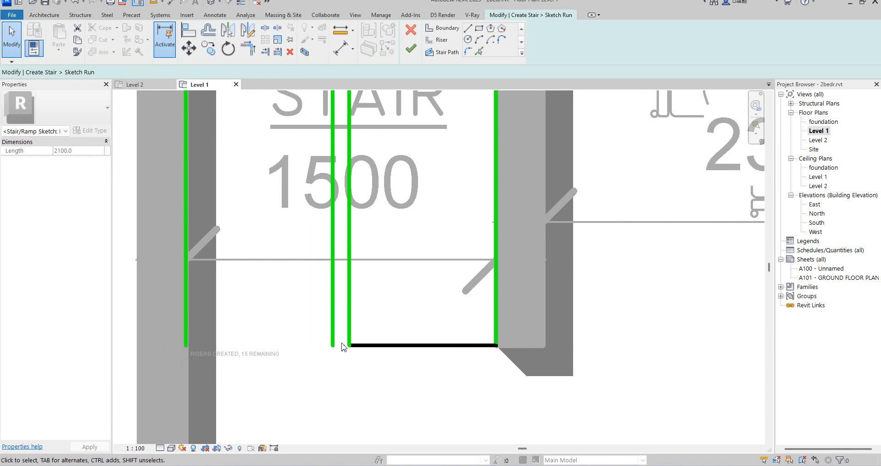
pyautogui.press('Escape')
# - Offset the riser repeatedly at 300 mm up the stair space to create seven more riser lines
pyautogui.scroll(-4, 342, 348)
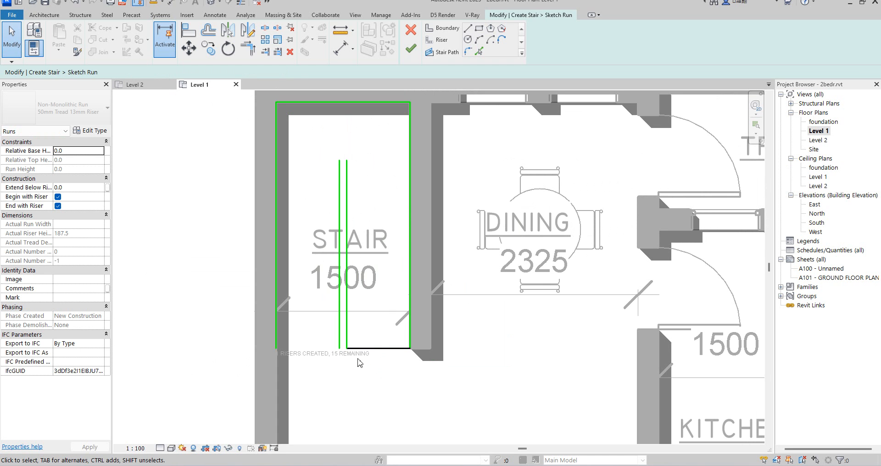
pyautogui.click(208, 29)
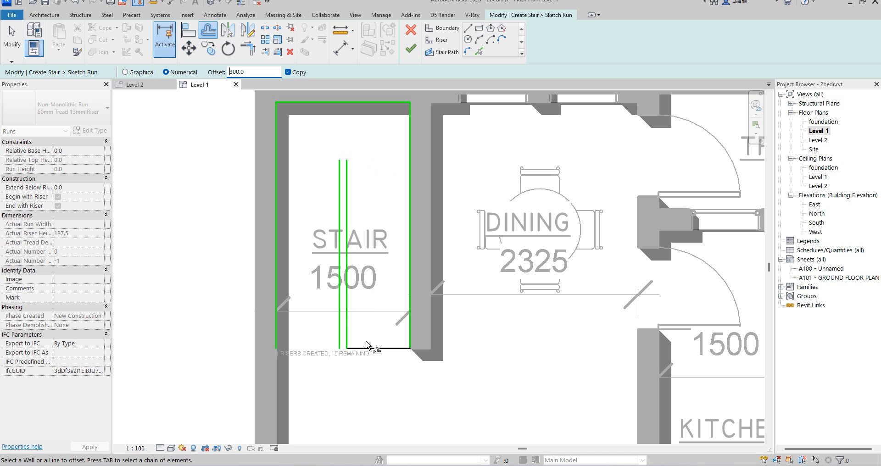
pyautogui.click(375, 347)
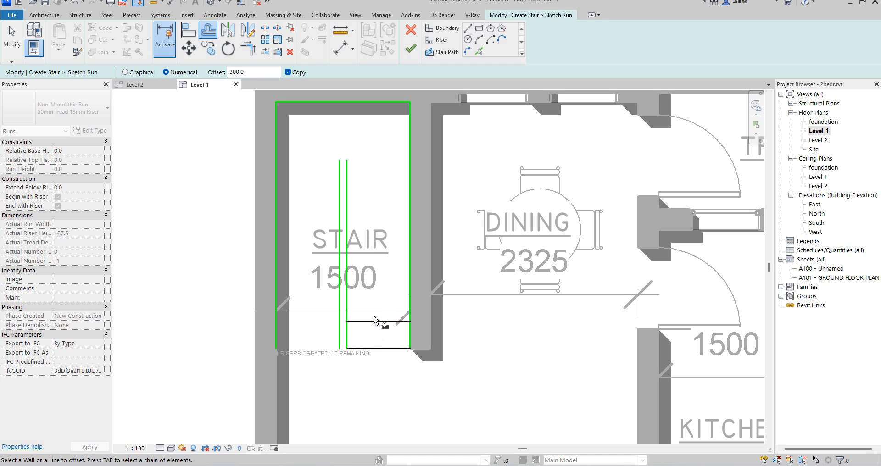
pyautogui.click(372, 321)
pyautogui.click(374, 291)
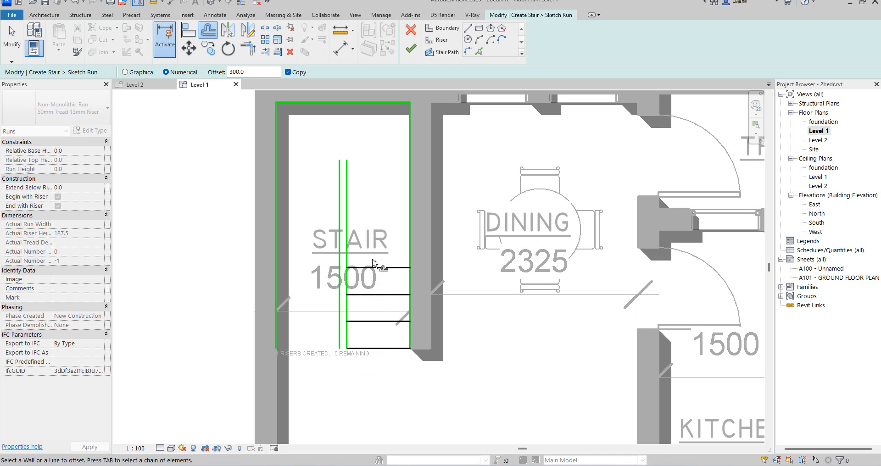
pyautogui.click(374, 266)
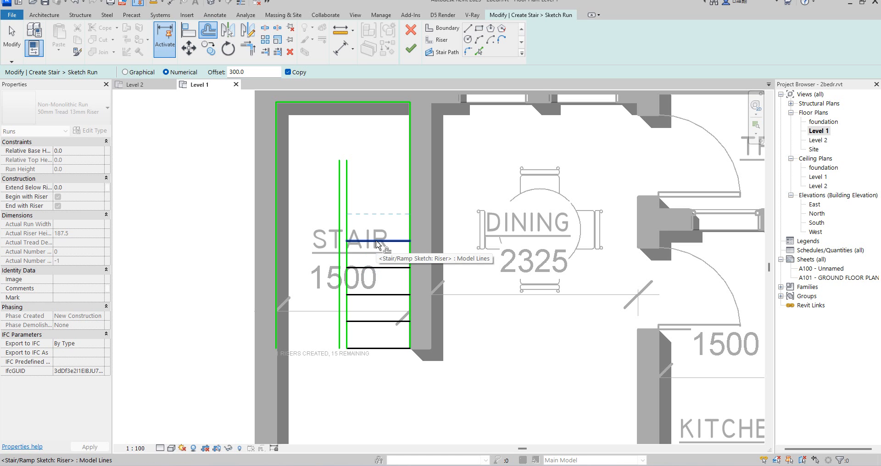
pyautogui.click(377, 242)
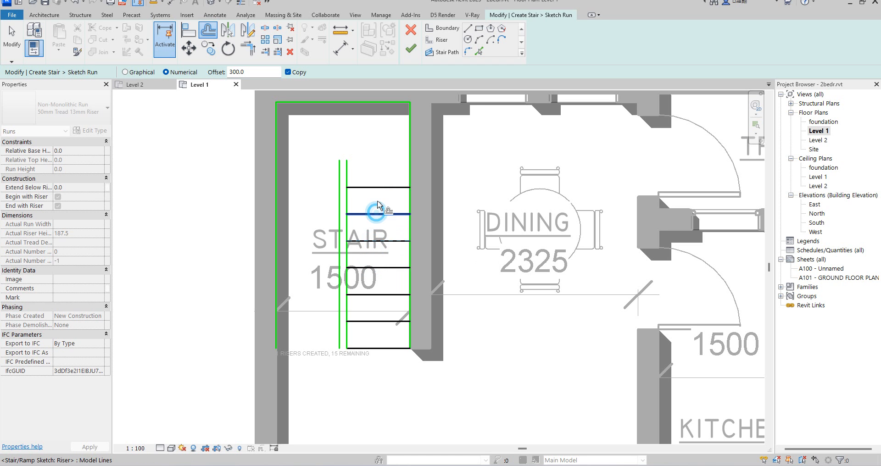
pyautogui.click(378, 189)
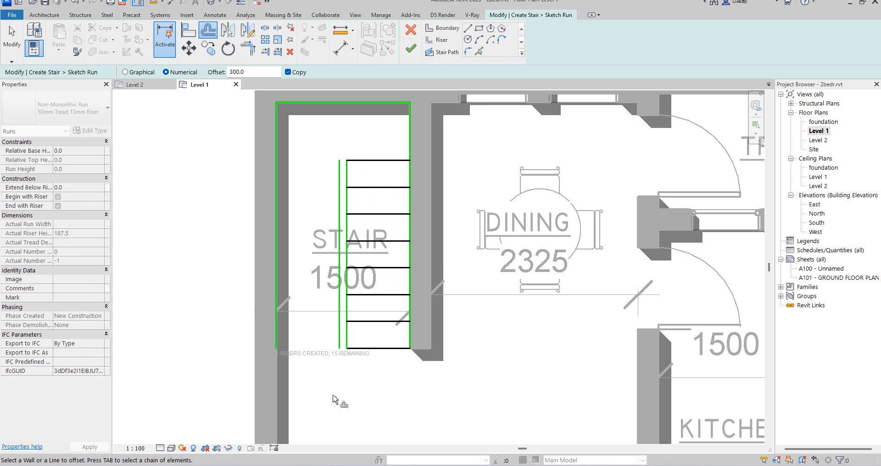
pyautogui.scroll(-4, 478, 242)
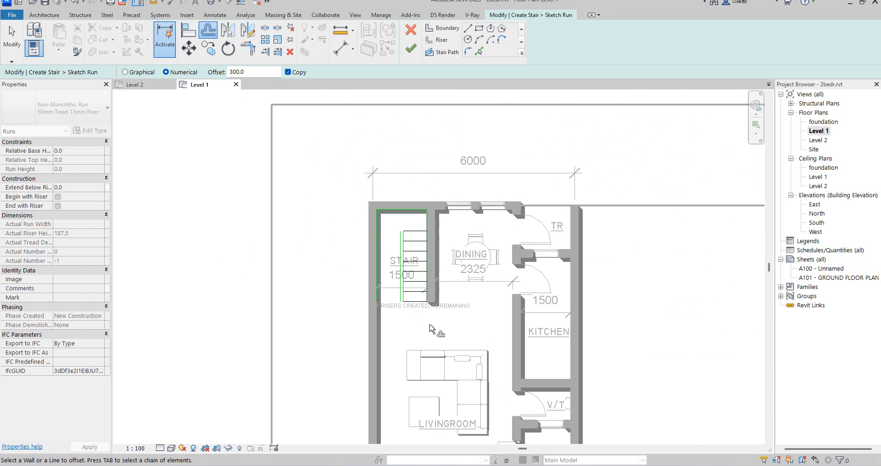
pyautogui.press('Escape')
# - Dimension the landing depth between the innermost riser and the boundary line along the back wall
pyautogui.scroll(4, 390, 239)
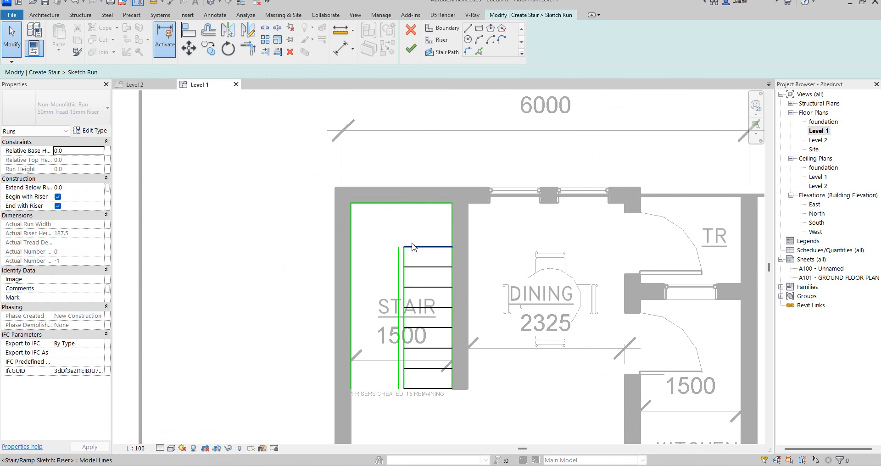
pyautogui.scroll(-2, 396, 246)
pyautogui.scroll(3, 394, 247)
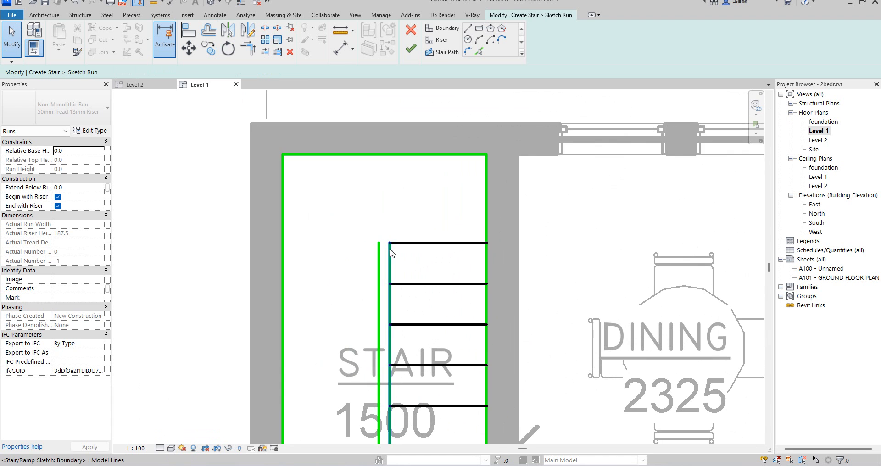
pyautogui.click(341, 48)
pyautogui.click(427, 243)
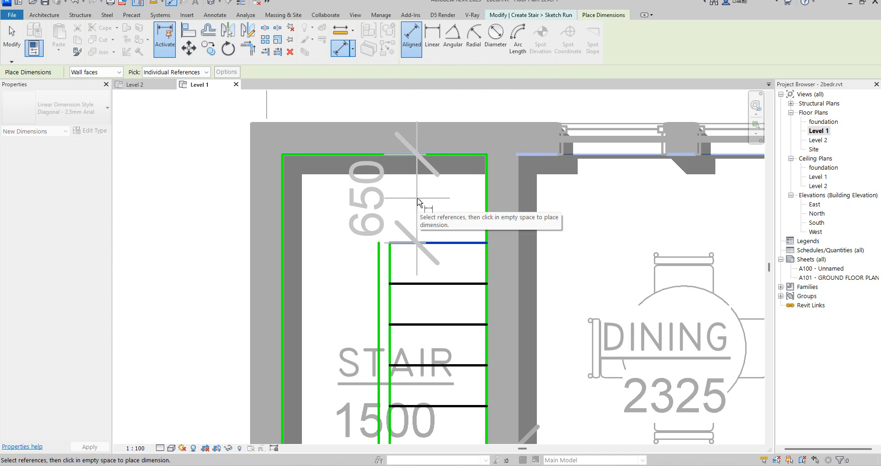
pyautogui.press('Escape')
pyautogui.click(424, 244)
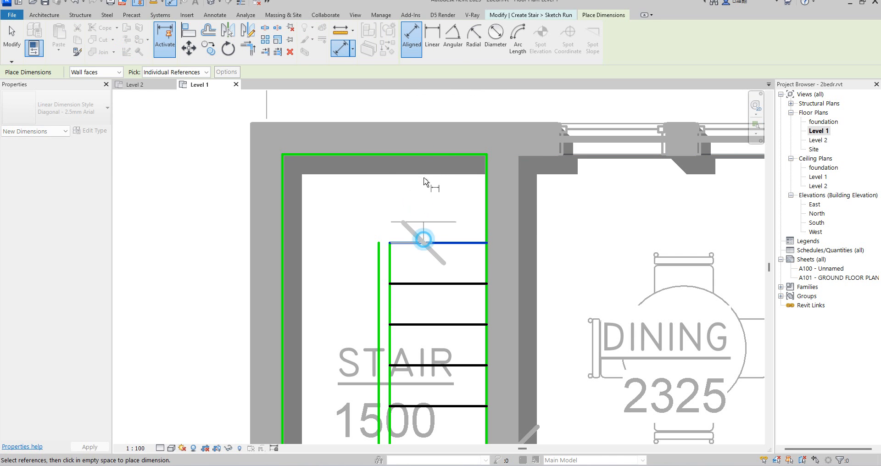
pyautogui.click(423, 156)
pyautogui.click(419, 222)
pyautogui.scroll(-2, 419, 222)
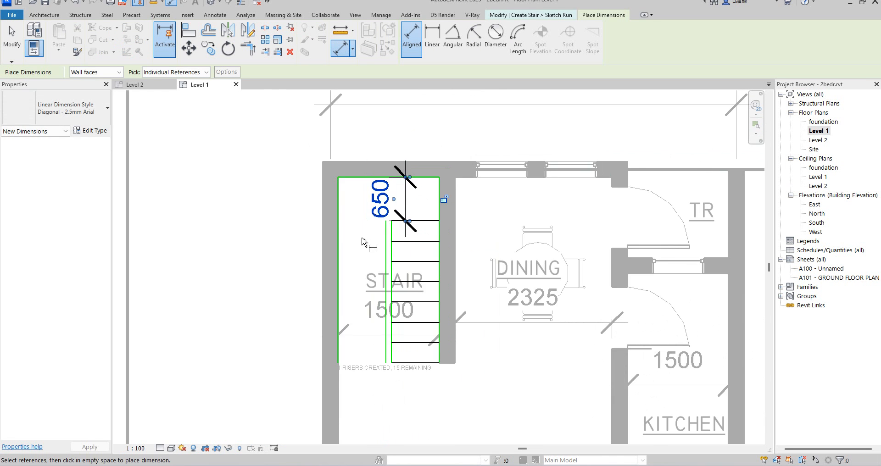
pyautogui.rightClick(362, 227)
pyautogui.click(384, 233)
pyautogui.scroll(2, 388, 229)
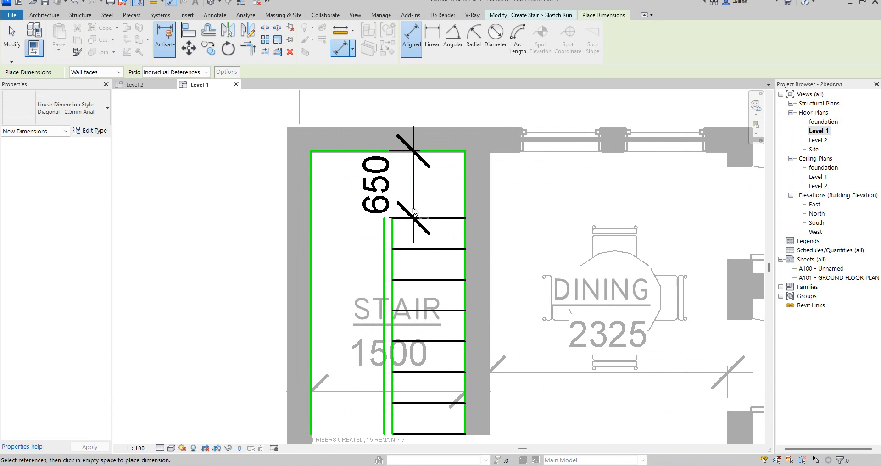
pyautogui.rightClick(434, 184)
pyautogui.click(465, 191)
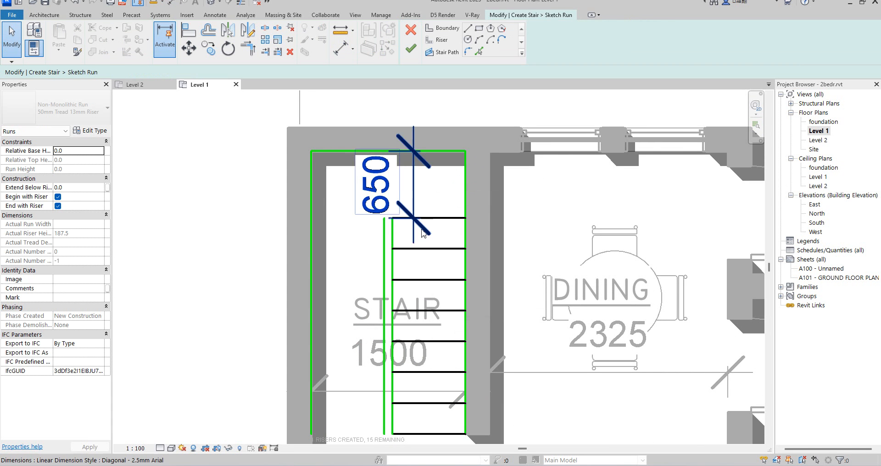
# - Shift all eight risers towards the living room for a 740 mm landing depth, and delete the landing dimension
pyautogui.scroll(3, 412, 224)
pyautogui.scroll(-5, 412, 224)
pyautogui.moveTo(439, 397); pyautogui.dragTo(435, 277)
pyautogui.moveTo(428, 216); pyautogui.dragTo(427, 214)
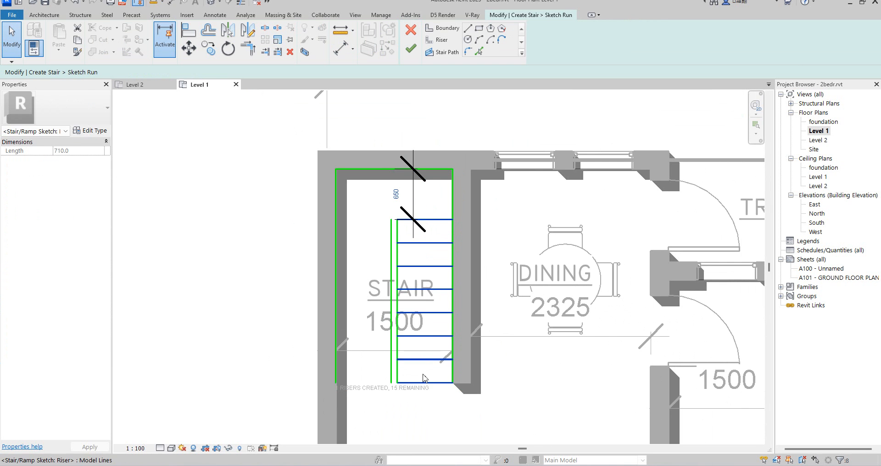
pyautogui.scroll(2, 422, 394)
pyautogui.scroll(-2, 423, 398)
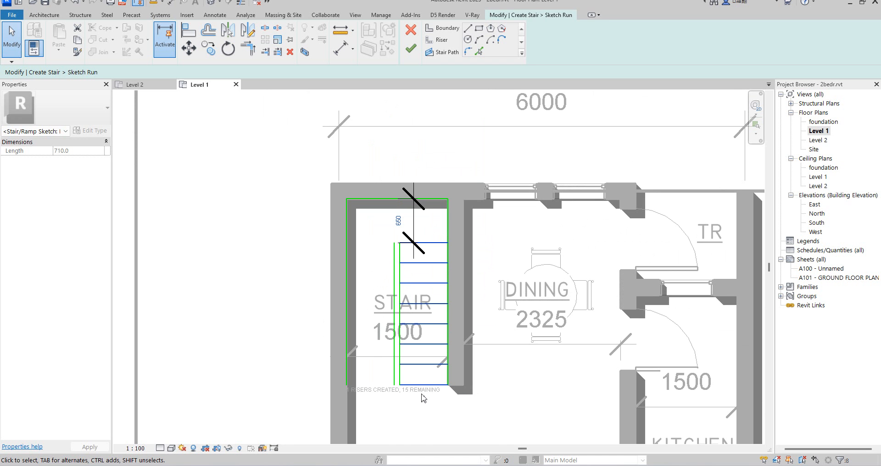
pyautogui.scroll(3, 418, 254)
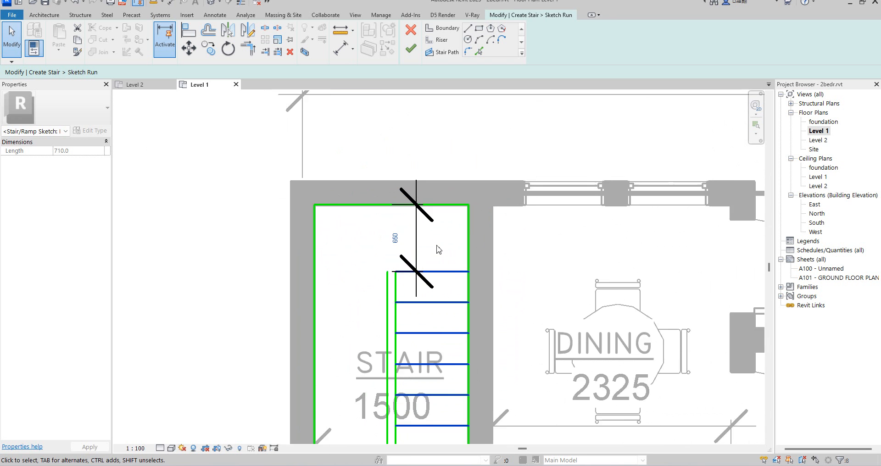
pyautogui.scroll(2, 419, 254)
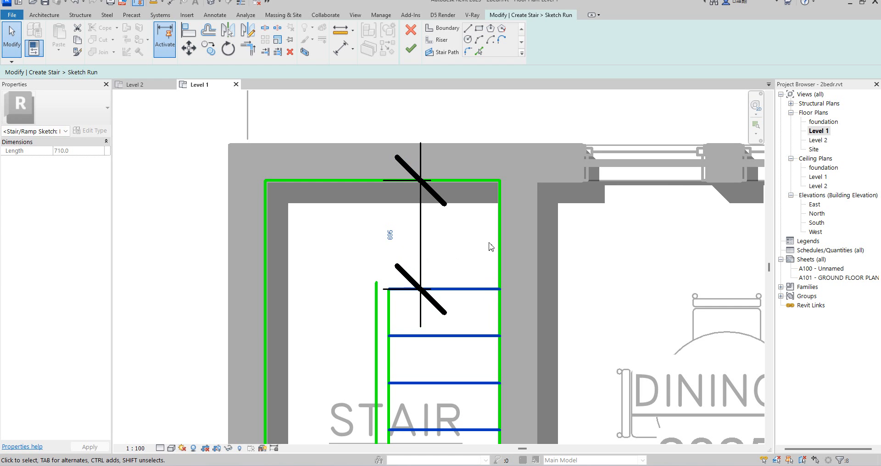
pyautogui.press('Down')
pyautogui.press('Down')
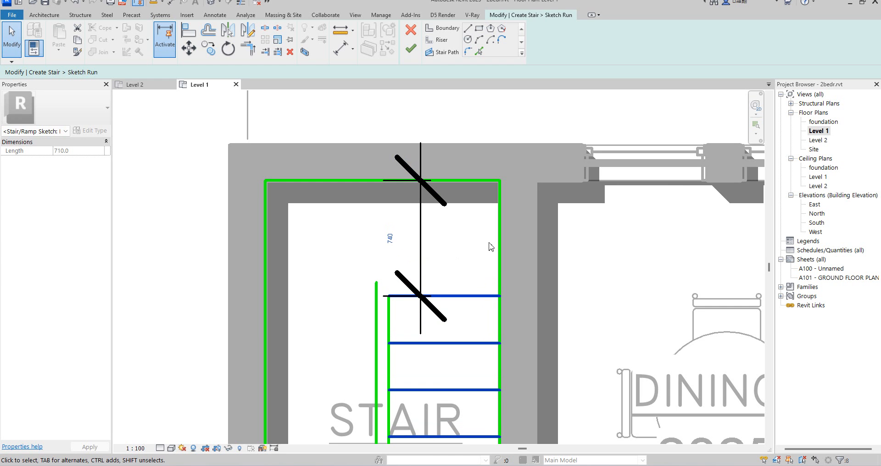
pyautogui.click(327, 265)
pyautogui.scroll(-2, 406, 260)
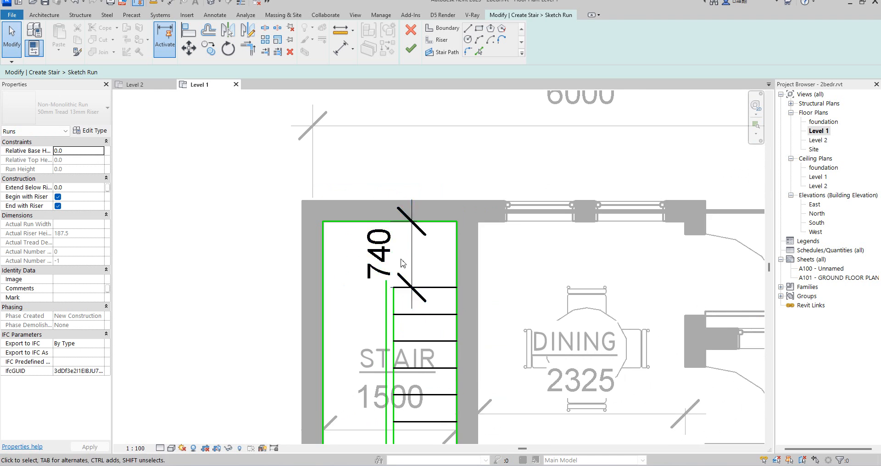
pyautogui.click(406, 251)
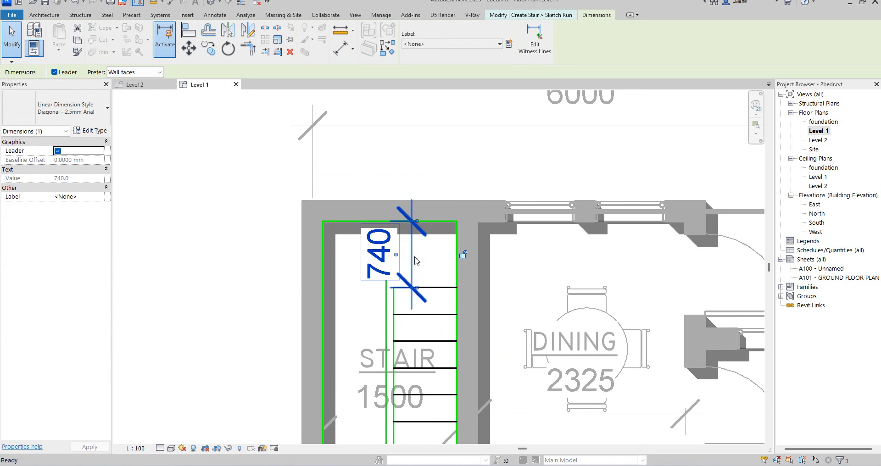
pyautogui.press('Delete')
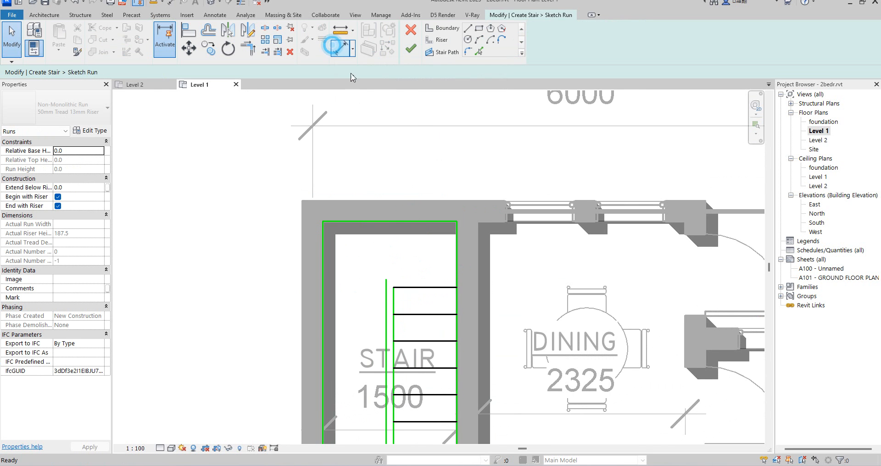
# - Measure the flight's width between its inner boundary line and the dining-side boundary line
pyautogui.click(333, 47)
pyautogui.click(393, 300)
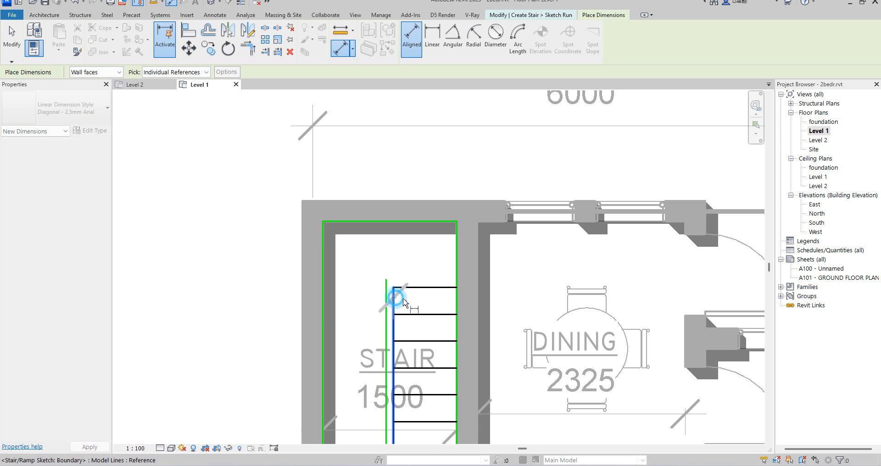
pyautogui.click(456, 301)
pyautogui.click(422, 278)
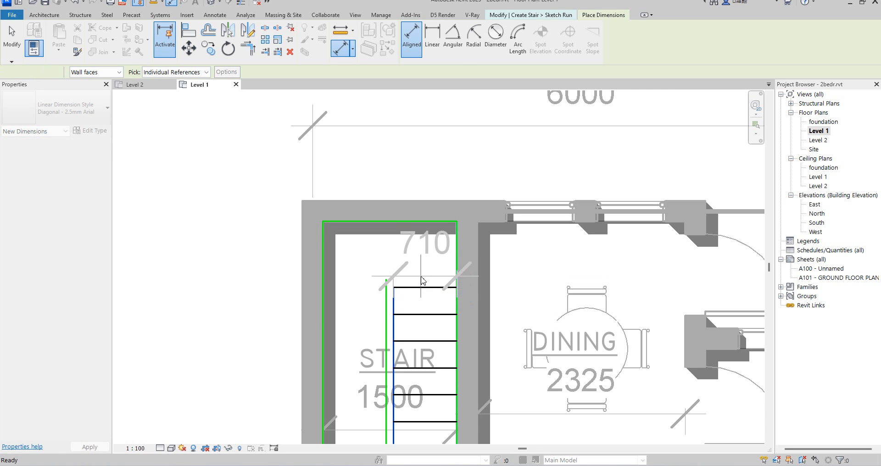
pyautogui.scroll(-3, 423, 266)
pyautogui.rightClick(430, 135)
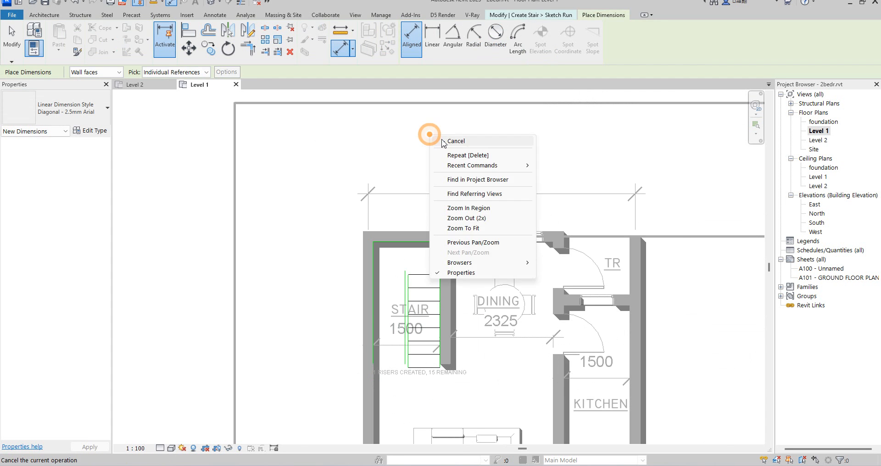
pyautogui.click(450, 142)
# - Delete the 2100 mm middle boundary line that lies beside the flight on the outer-wall side
pyautogui.scroll(2, 427, 322)
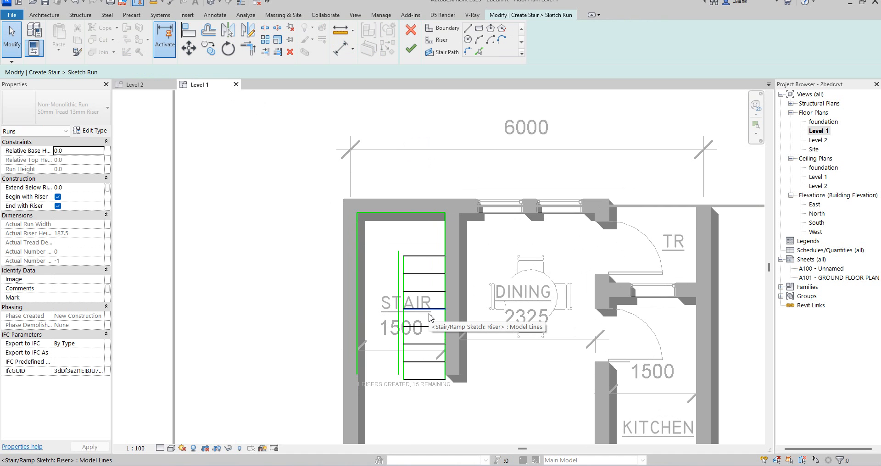
pyautogui.scroll(5, 399, 367)
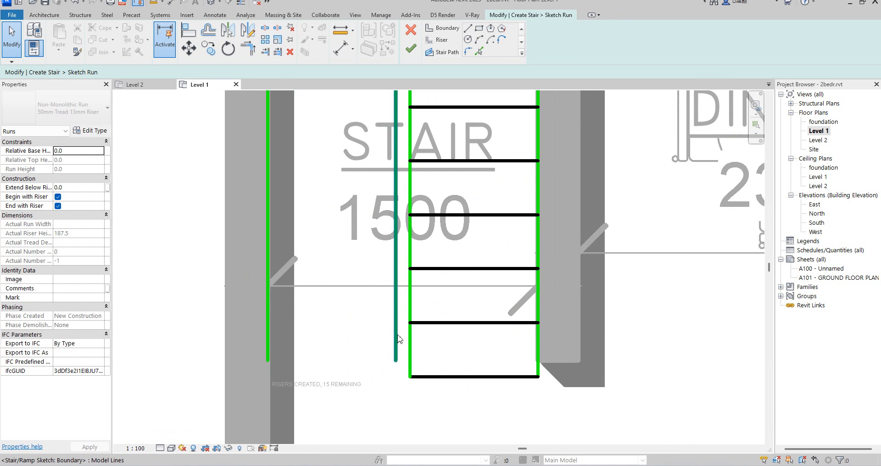
pyautogui.scroll(-3, 450, 350)
pyautogui.scroll(-3, 533, 258)
pyautogui.scroll(3, 509, 304)
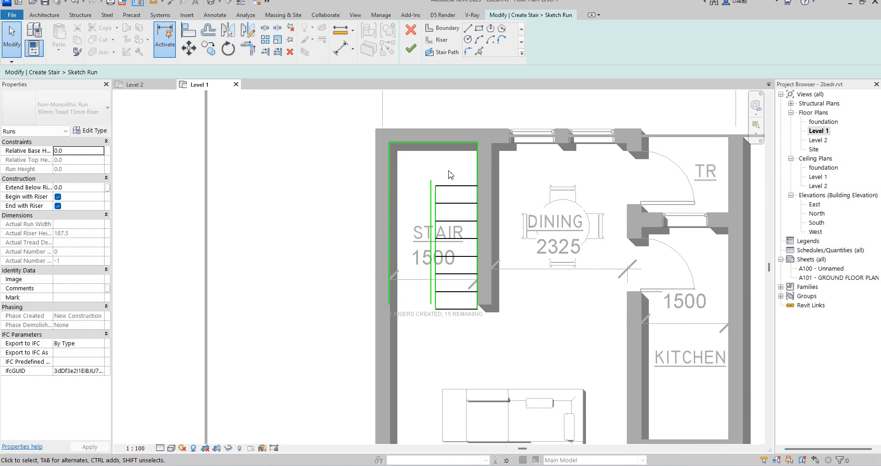
pyautogui.scroll(2, 450, 312)
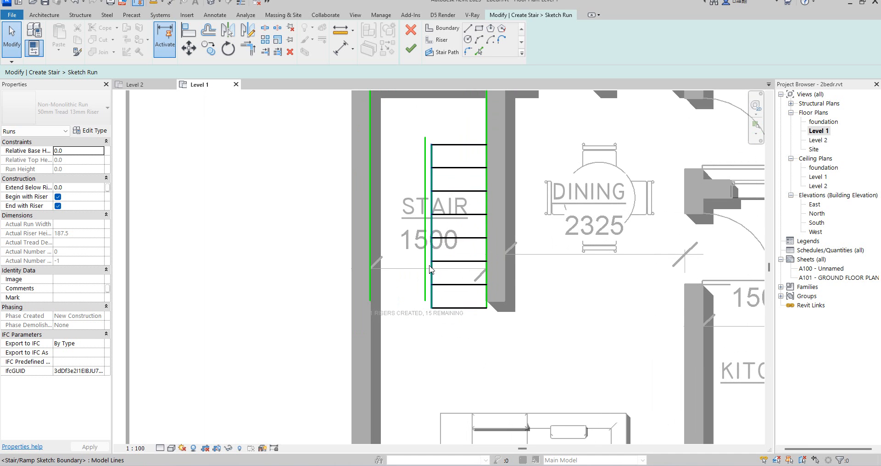
pyautogui.scroll(-2, 444, 337)
pyautogui.click(431, 244)
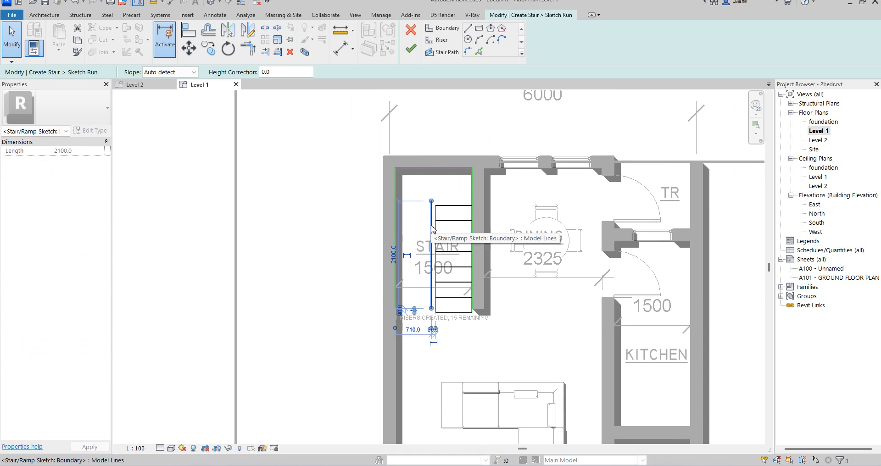
pyautogui.scroll(1, 415, 308)
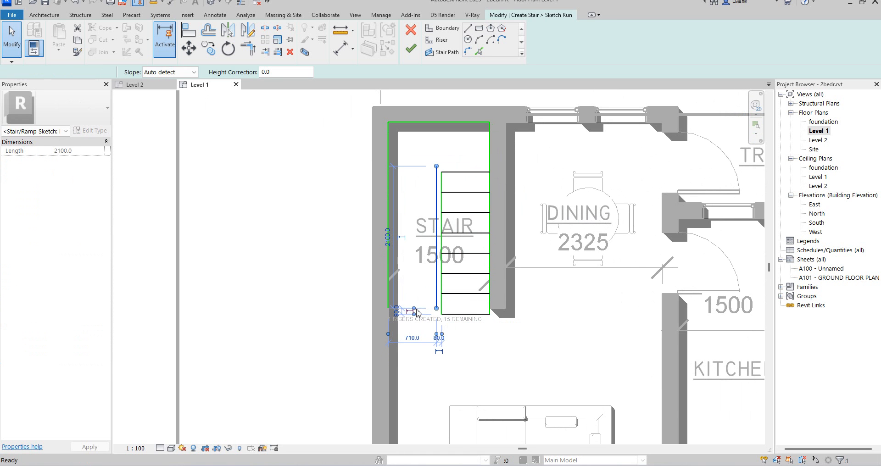
pyautogui.press('Delete')
pyautogui.scroll(-2, 440, 200)
pyautogui.scroll(3, 453, 186)
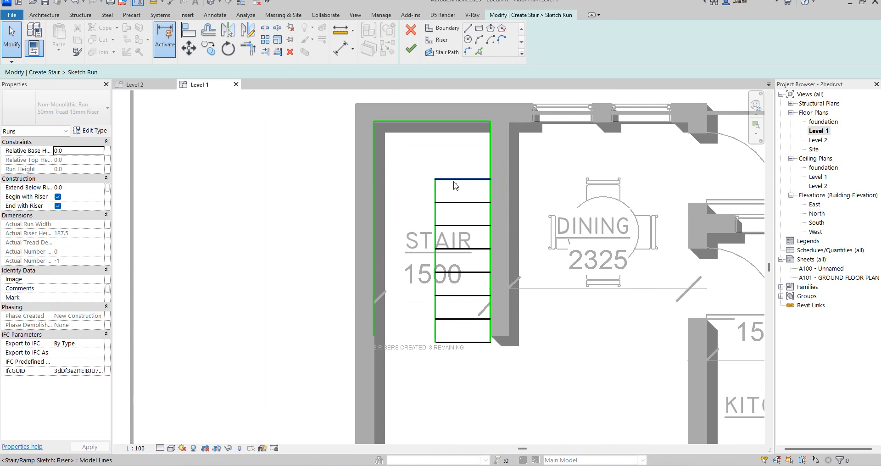
# - Mirror the eight risers and inner boundary line to the outer-wall side about a vertical axis through the back boundary's midpoint, without copying
pyautogui.moveTo(409, 173)
pyautogui.mouseDown()
pyautogui.moveTo(502, 364)
pyautogui.moveTo(494, 360)
pyautogui.mouseUp()
pyautogui.click(248, 30)
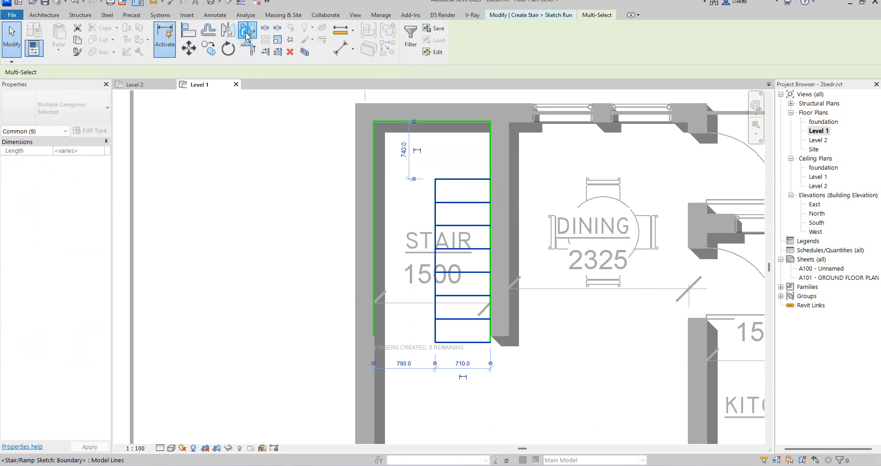
pyautogui.click(432, 121)
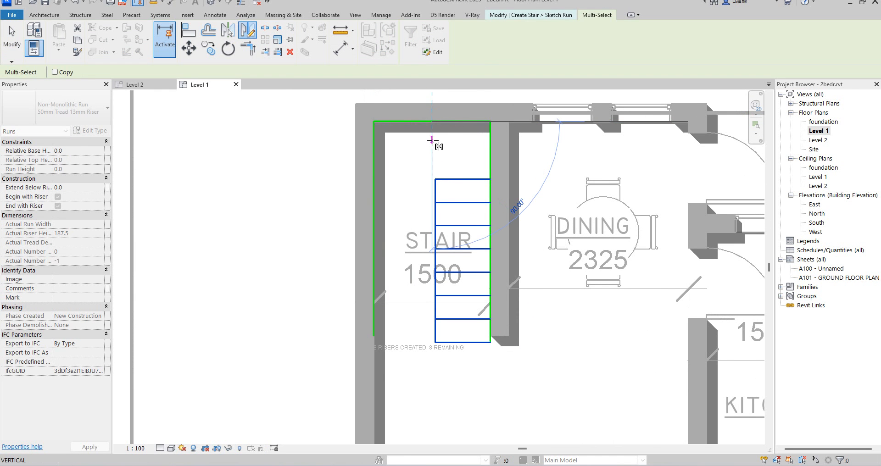
pyautogui.click(432, 142)
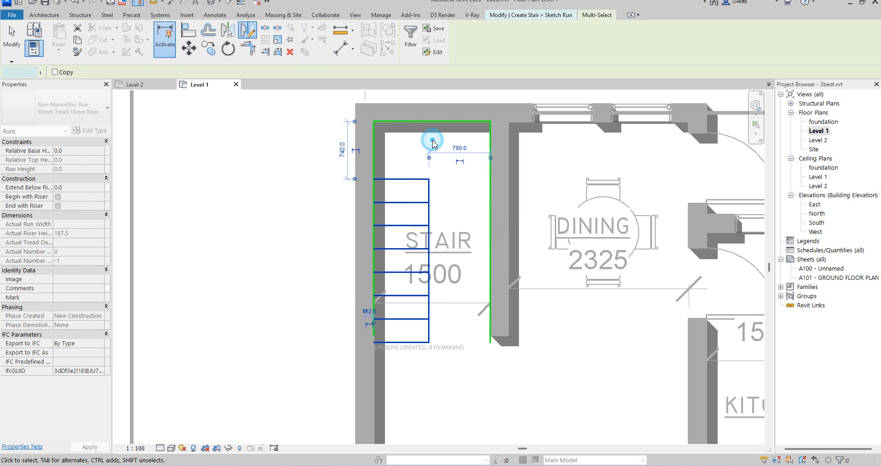
# - Mirror the outer-wall flight to the dining side about the stair's vertical centre axis as a copy
pyautogui.click(248, 30)
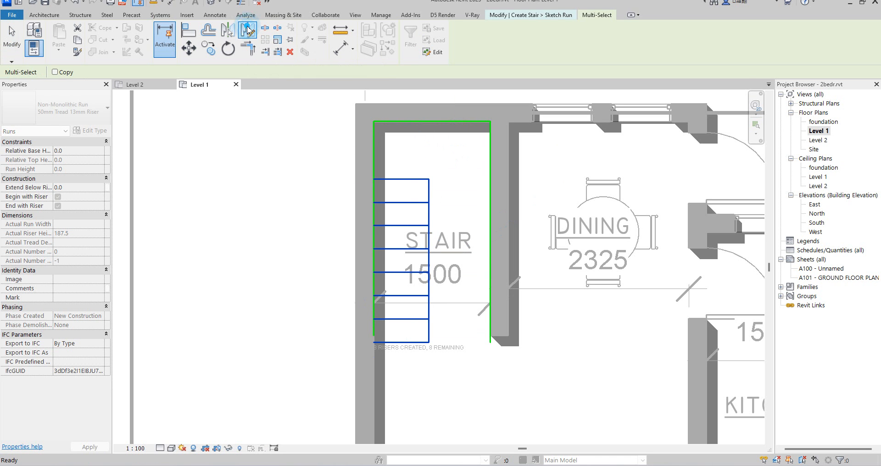
pyautogui.click(54, 73)
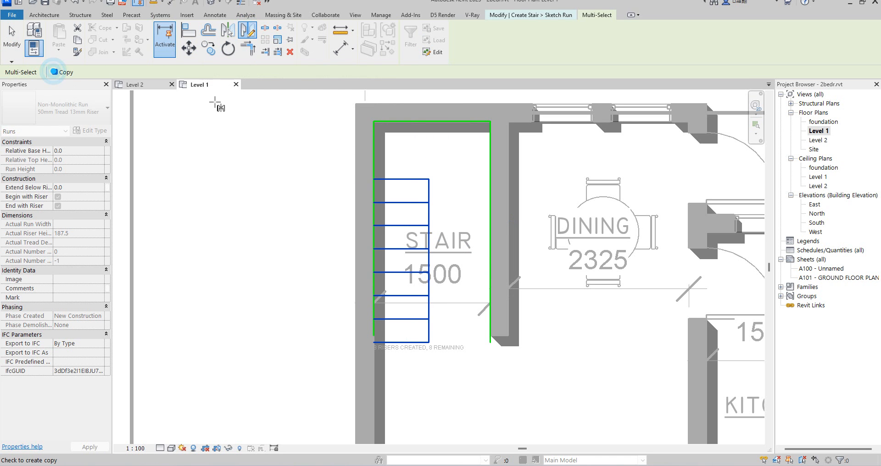
pyautogui.click(432, 122)
pyautogui.click(434, 154)
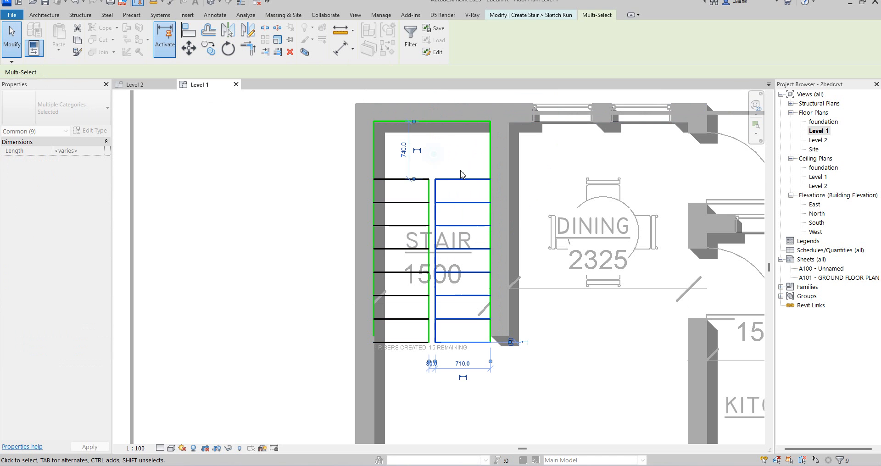
pyautogui.click(448, 153)
# - Draw a short boundary line joining the two inner boundary lines at the landing-side risers
pyautogui.scroll(3, 462, 215)
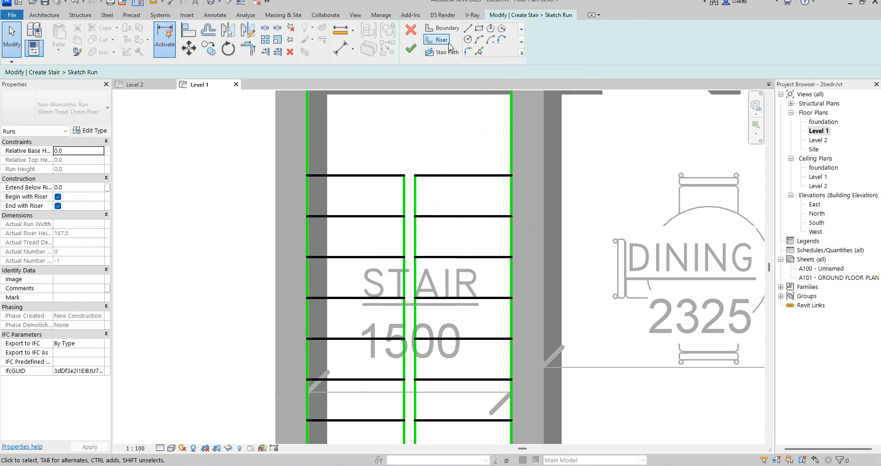
pyautogui.click(466, 28)
pyautogui.scroll(2, 414, 207)
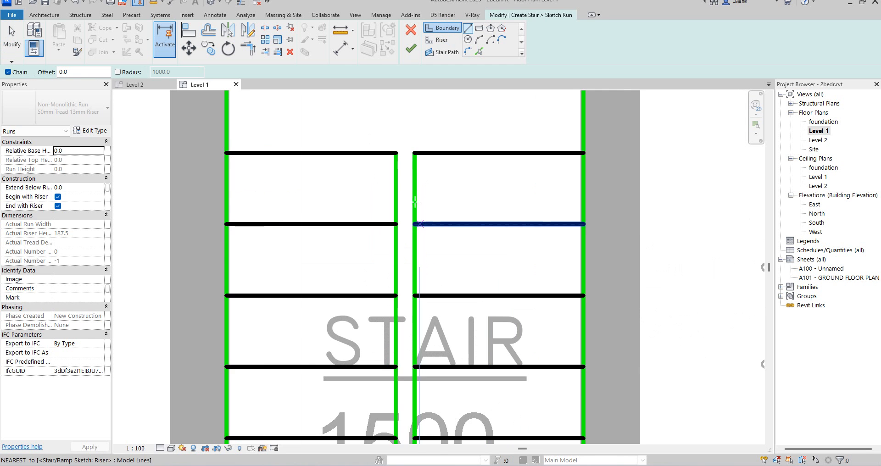
pyautogui.click(396, 153)
pyautogui.click(415, 153)
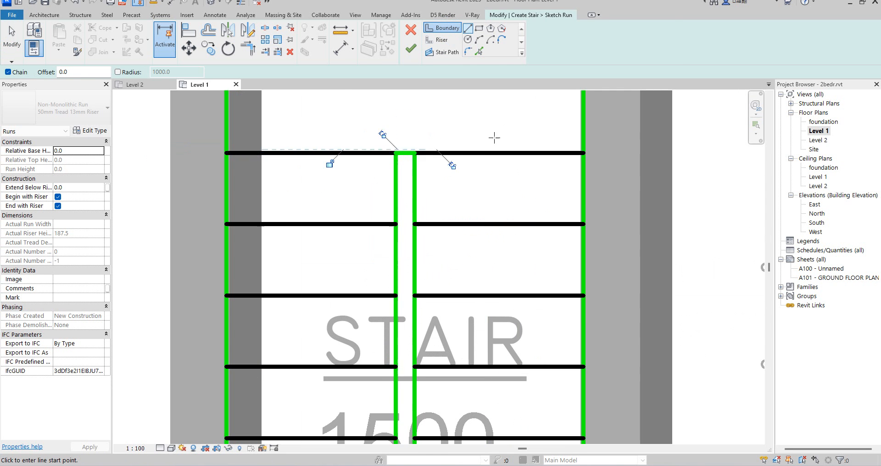
# - Trim or extend the outer-wall boundary line to a corner with the end riser on the living-room side
pyautogui.scroll(-3, 494, 136)
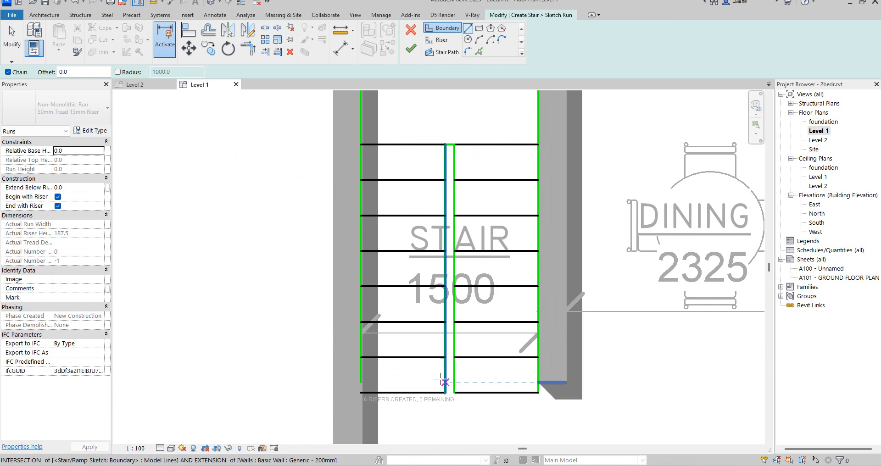
pyautogui.scroll(2, 379, 404)
pyautogui.click(247, 48)
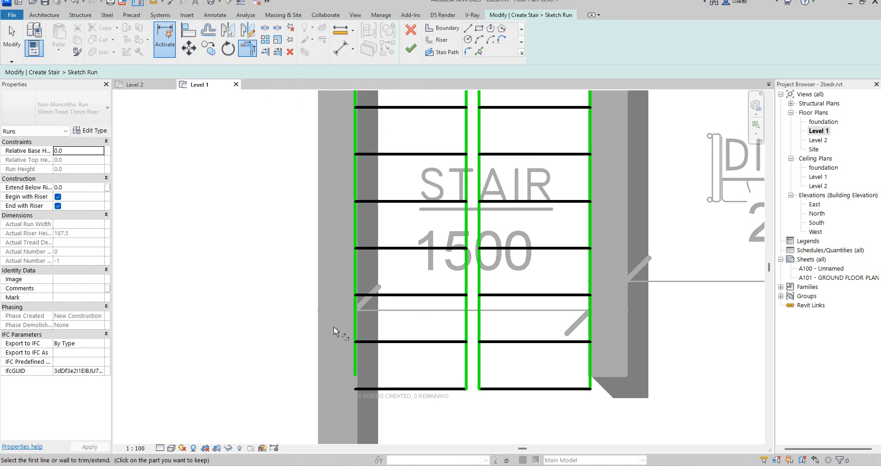
pyautogui.click(355, 285)
pyautogui.click(384, 390)
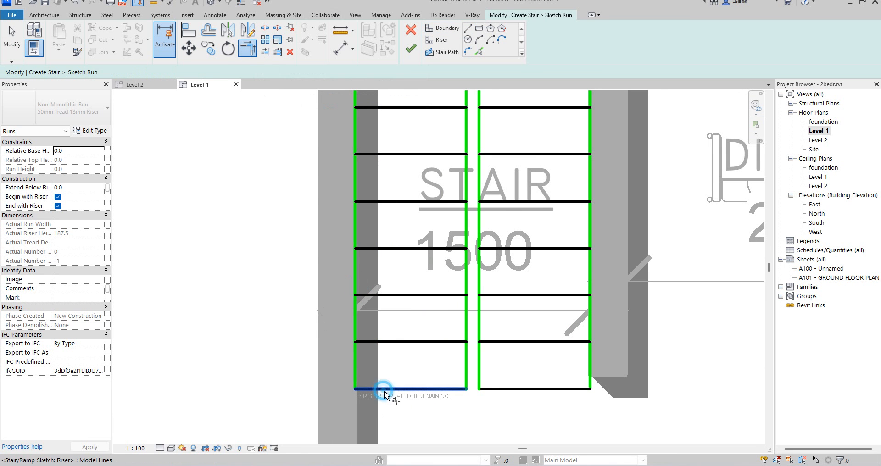
# - Examine the run sketch for gaps where the boundary lines meet the end risers, and end the trim command
pyautogui.scroll(3, 394, 419)
pyautogui.scroll(2, 334, 388)
pyautogui.scroll(-5, 334, 388)
pyautogui.scroll(-1, 394, 403)
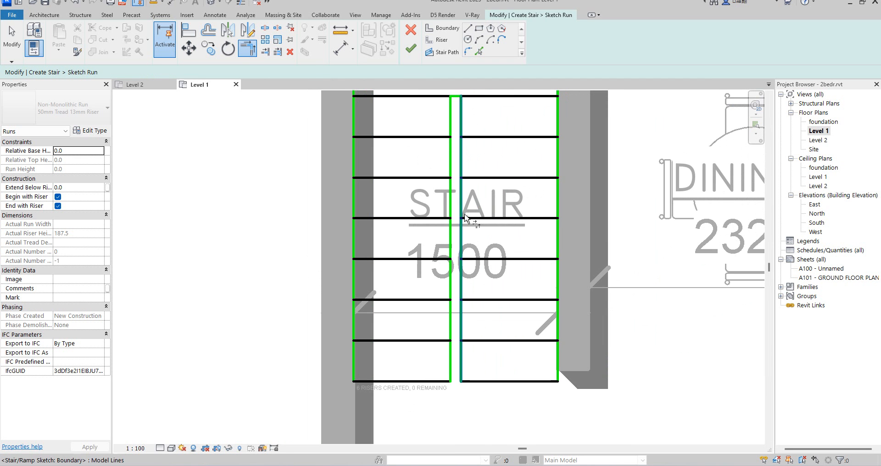
pyautogui.scroll(2, 437, 379)
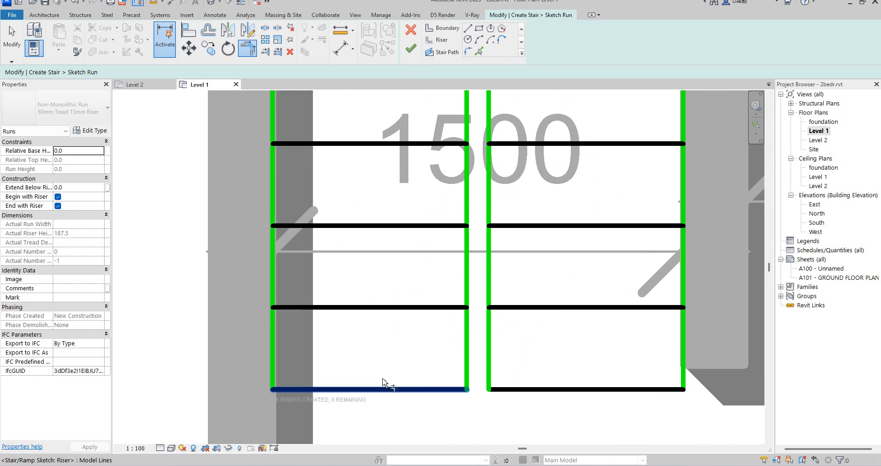
pyautogui.scroll(-2, 354, 407)
pyautogui.scroll(-3, 537, 322)
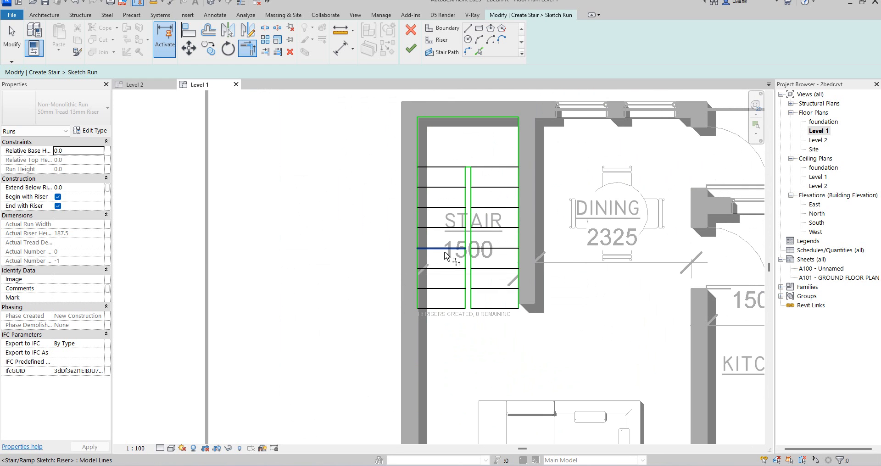
pyautogui.rightClick(490, 334)
pyautogui.click(505, 132)
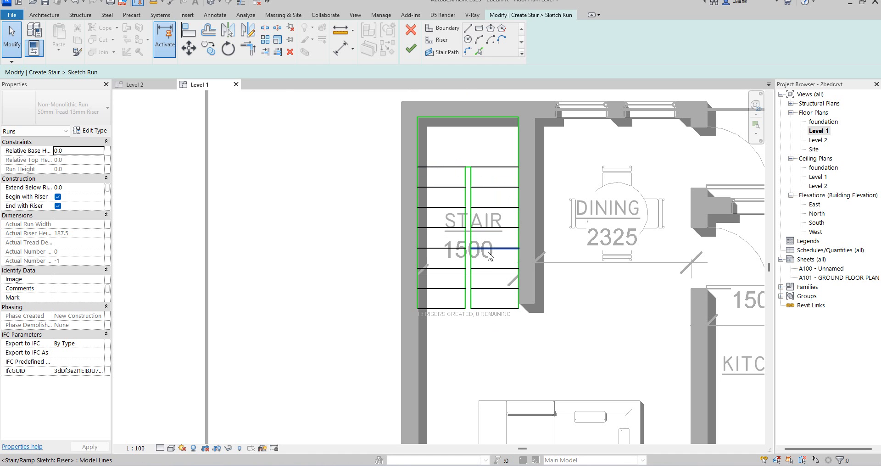
# - Draw a U-shaped stair path from the dining-side end riser's midpoint, 380 mm into the landing, 800 mm across and down the outer-wall flight
pyautogui.click(444, 52)
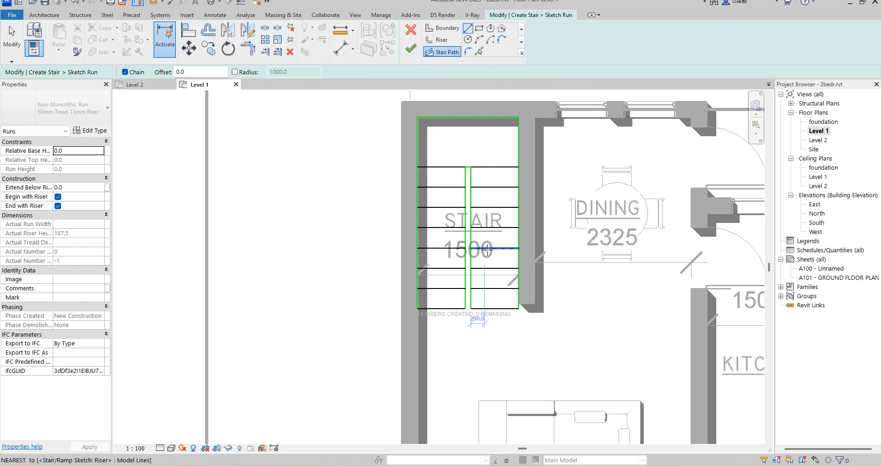
pyautogui.click(494, 309)
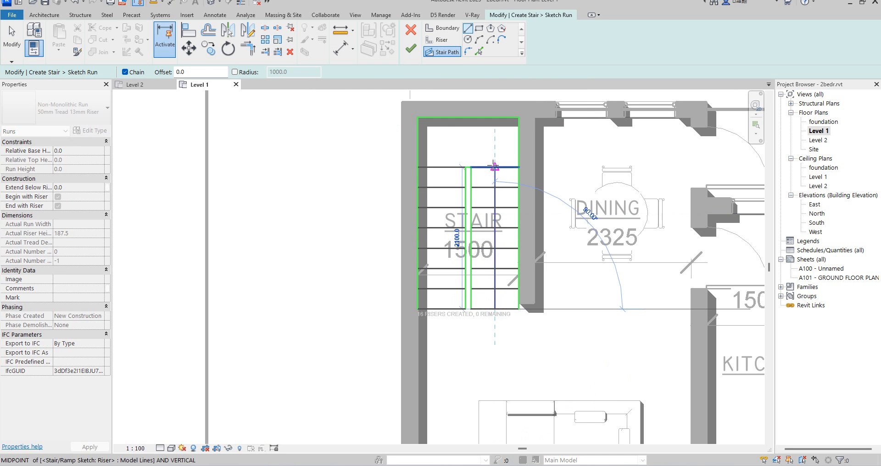
pyautogui.scroll(3, 495, 145)
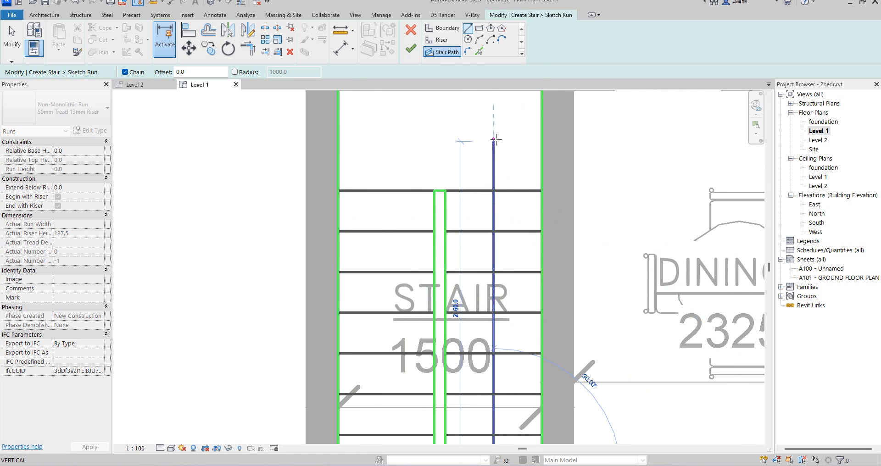
pyautogui.click(493, 138)
pyautogui.click(386, 139)
pyautogui.scroll(-3, 386, 138)
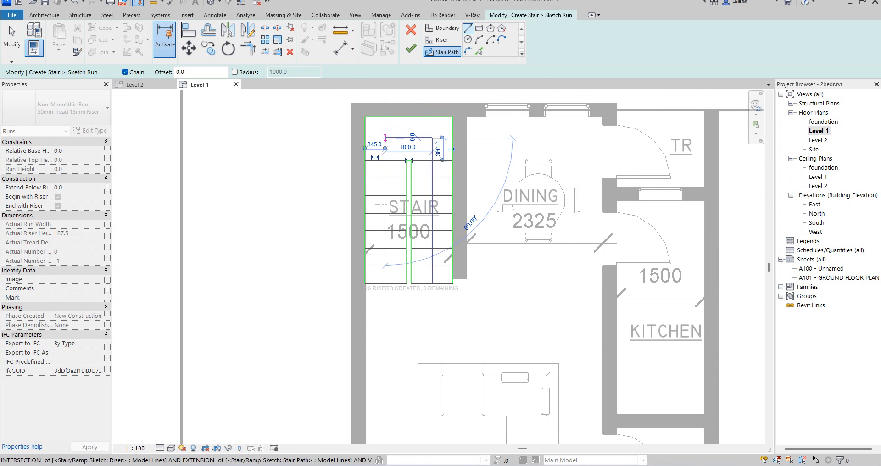
pyautogui.click(385, 284)
# - End the stair path drawing and finish the run sketch
pyautogui.scroll(2, 391, 310)
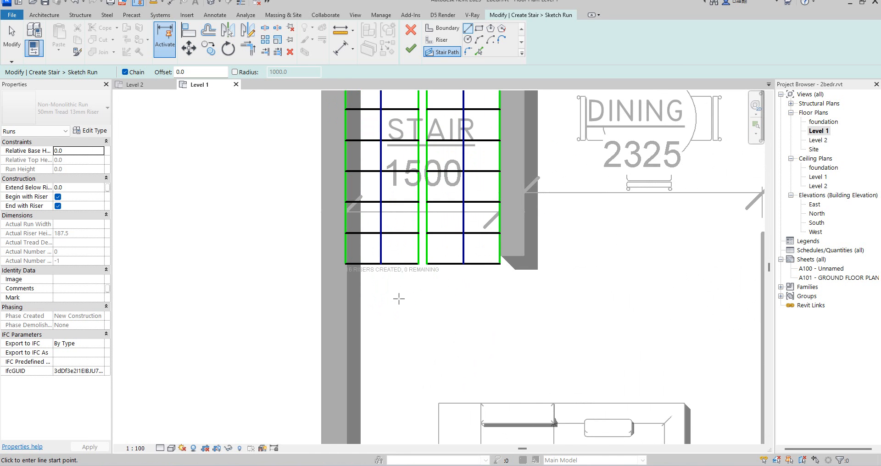
pyautogui.scroll(3, 381, 294)
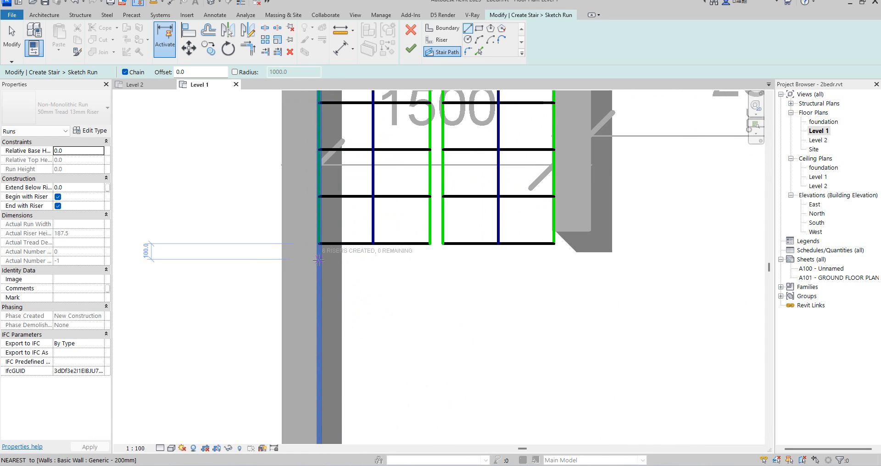
pyautogui.scroll(-3, 330, 258)
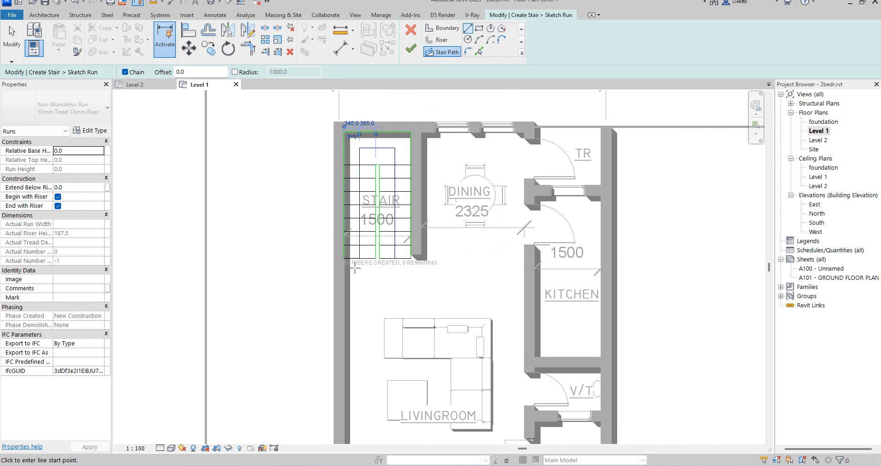
pyautogui.scroll(2, 376, 274)
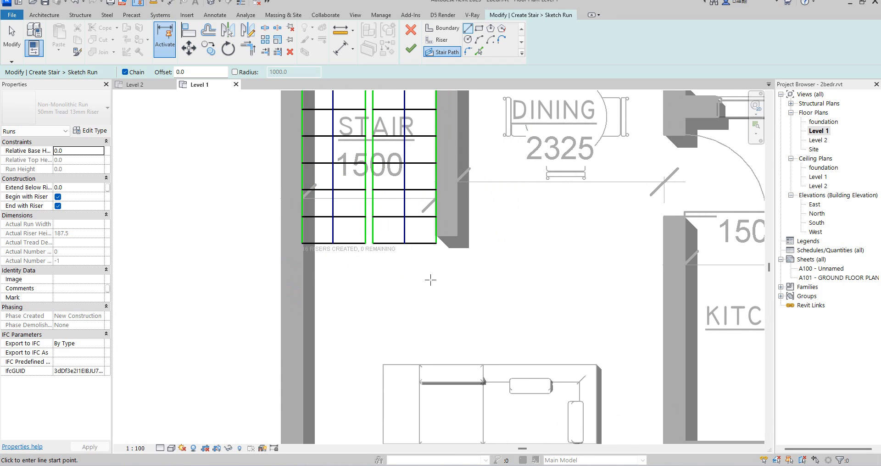
pyautogui.scroll(-3, 470, 266)
pyautogui.scroll(-2, 426, 272)
pyautogui.press('Escape')
pyautogui.scroll(2, 435, 174)
pyautogui.scroll(-2, 435, 172)
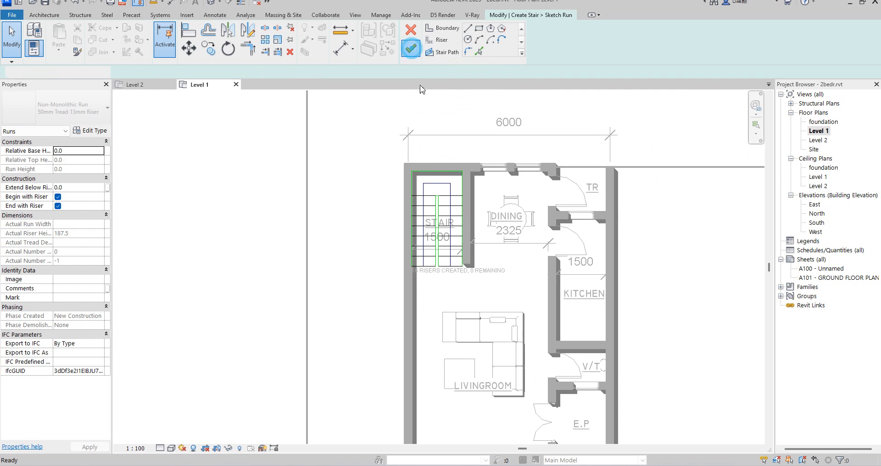
pyautogui.click(411, 48)
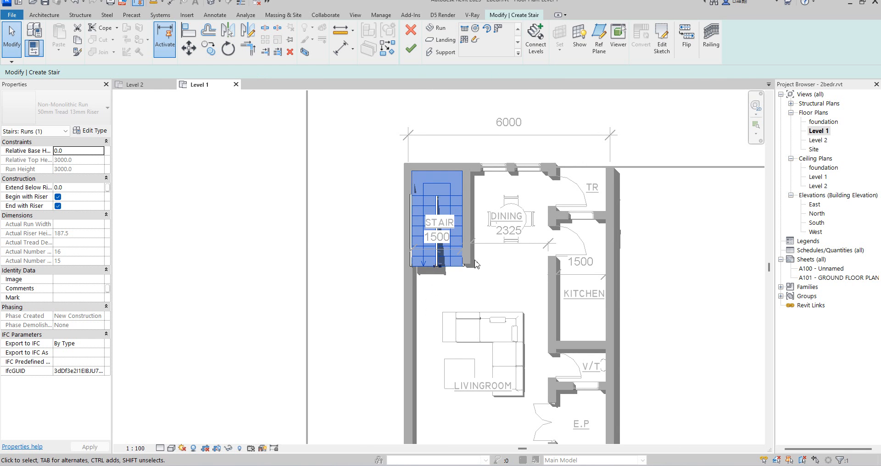
# - Change the stair's type to the cast-in-place Monolithic Stair and finish the stair
pyautogui.click(443, 297)
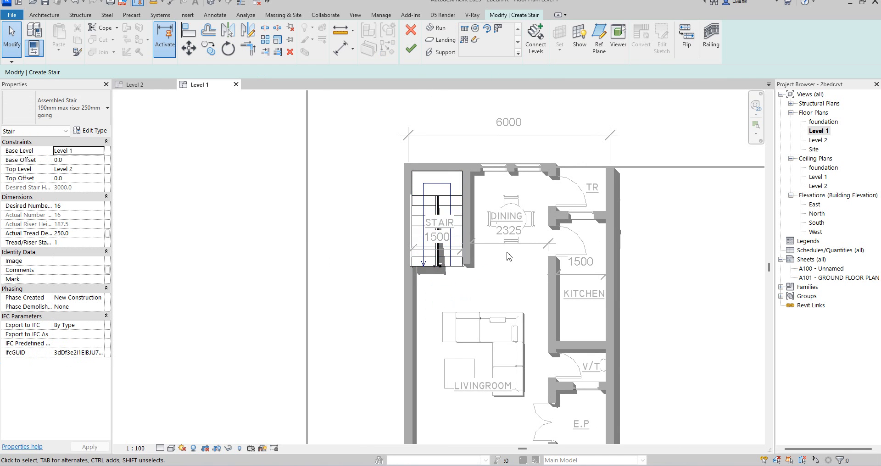
pyautogui.click(446, 267)
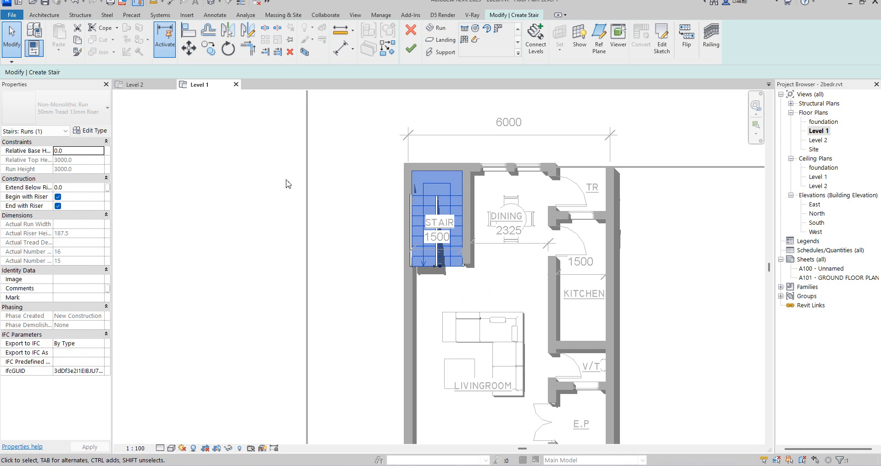
pyautogui.click(359, 200)
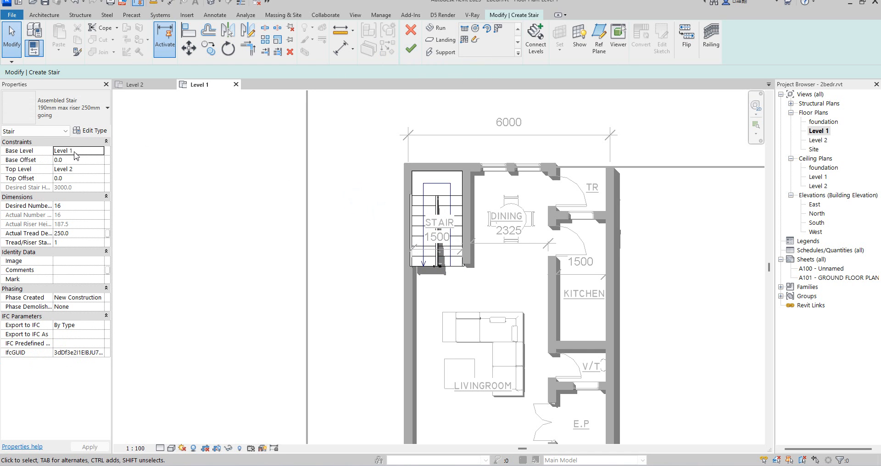
pyautogui.click(77, 121)
pyautogui.scroll(3, 90, 229)
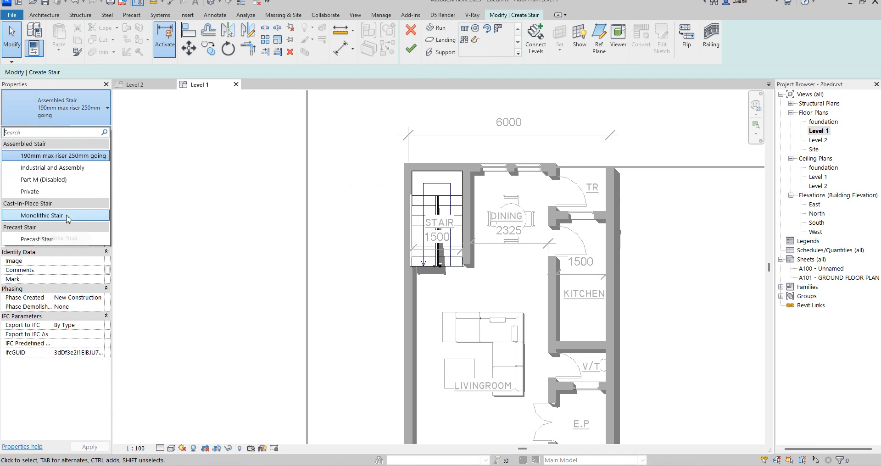
pyautogui.click(82, 222)
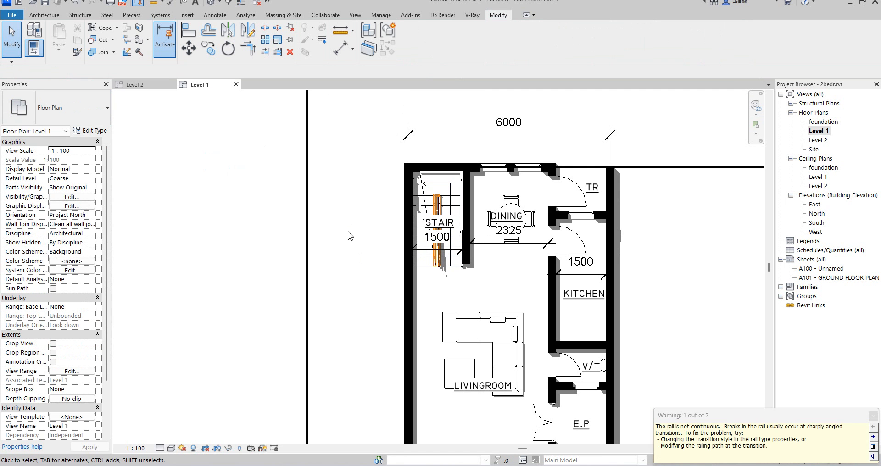
pyautogui.click(435, 240)
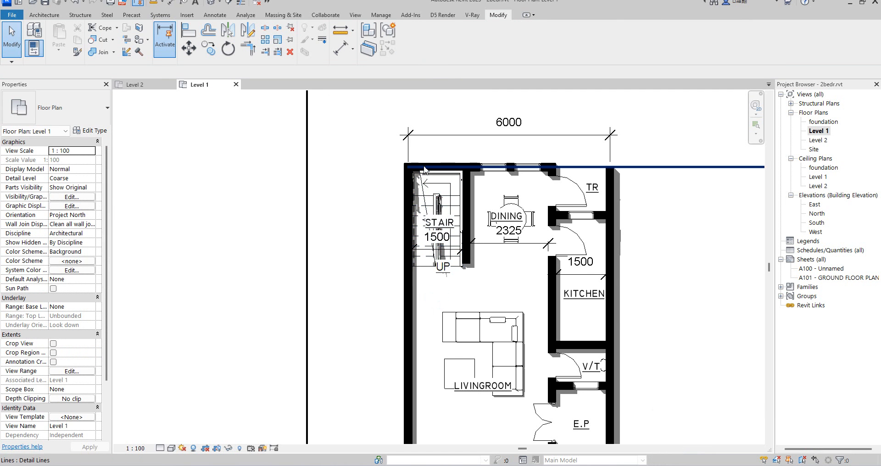
# - Create a building section lengthwise through the outer-wall flight, from outside the living-room wall past the back wall, facing the outer wall
pyautogui.scroll(2, 435, 240)
pyautogui.scroll(-3, 454, 252)
pyautogui.scroll(1, 463, 232)
pyautogui.scroll(-5, 463, 232)
pyautogui.scroll(3, 468, 226)
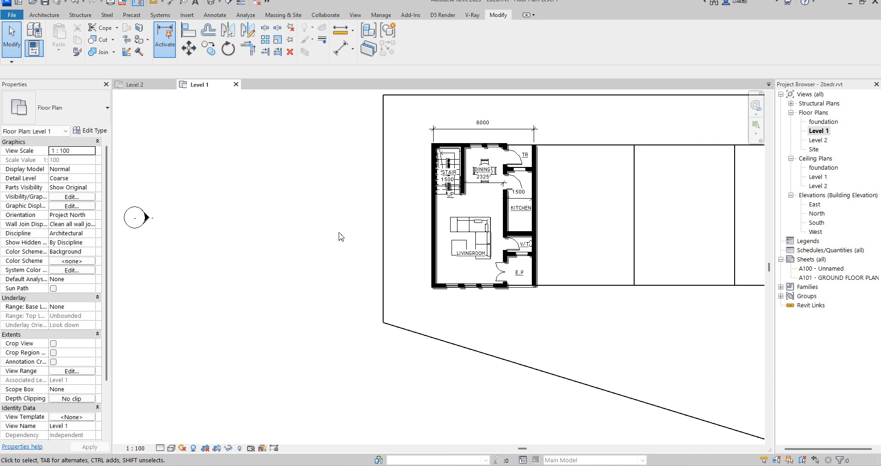
pyautogui.click(228, 2)
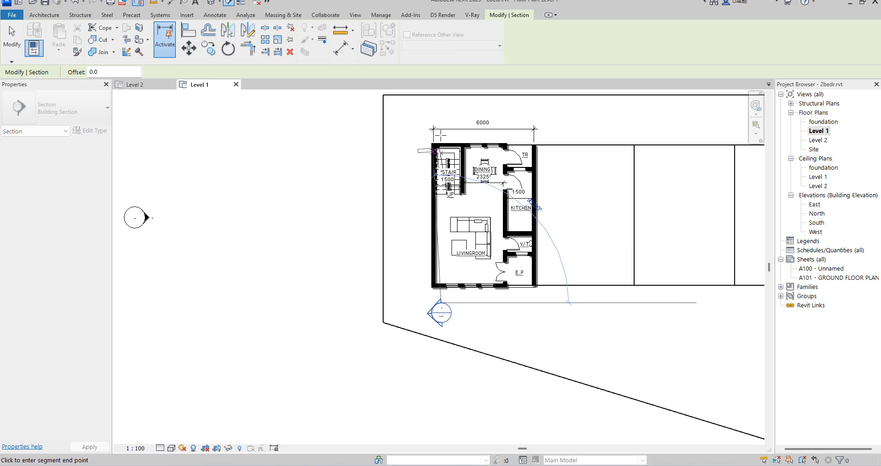
pyautogui.click(442, 112)
pyautogui.press('Escape')
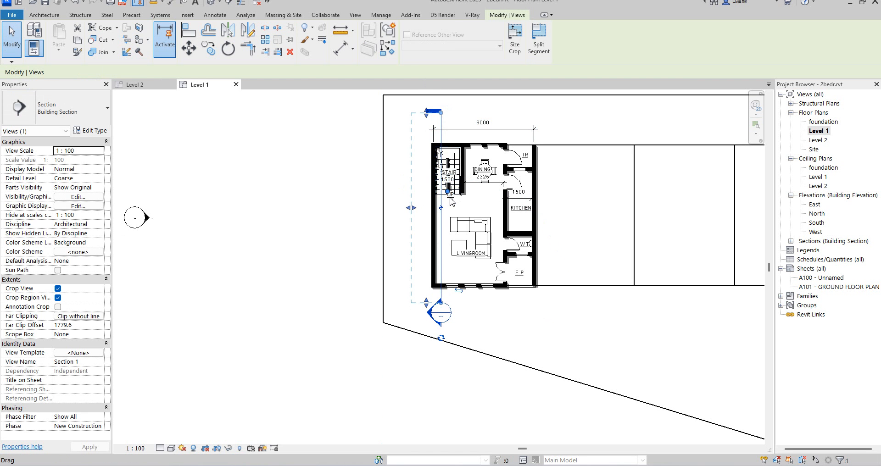
# - Flip the building section through the outer-wall flight to face the dining side and open its section view
pyautogui.scroll(3, 448, 159)
pyautogui.scroll(-5, 432, 134)
pyautogui.scroll(2, 464, 235)
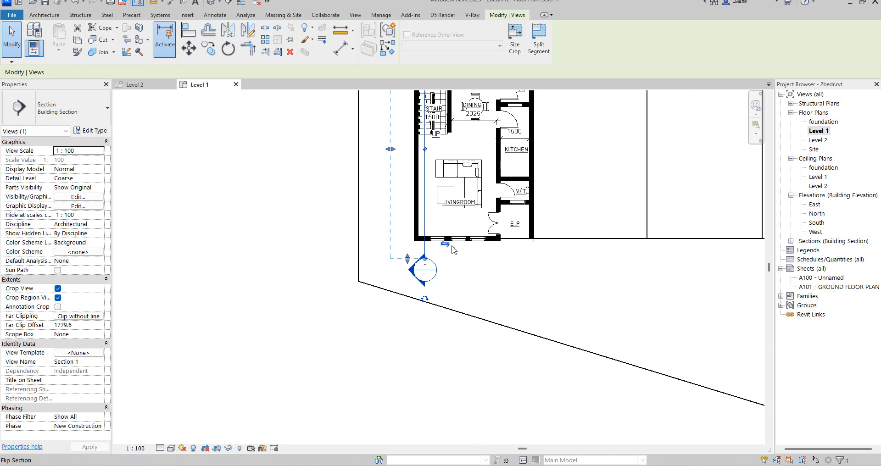
pyautogui.scroll(-3, 441, 218)
pyautogui.scroll(2, 447, 168)
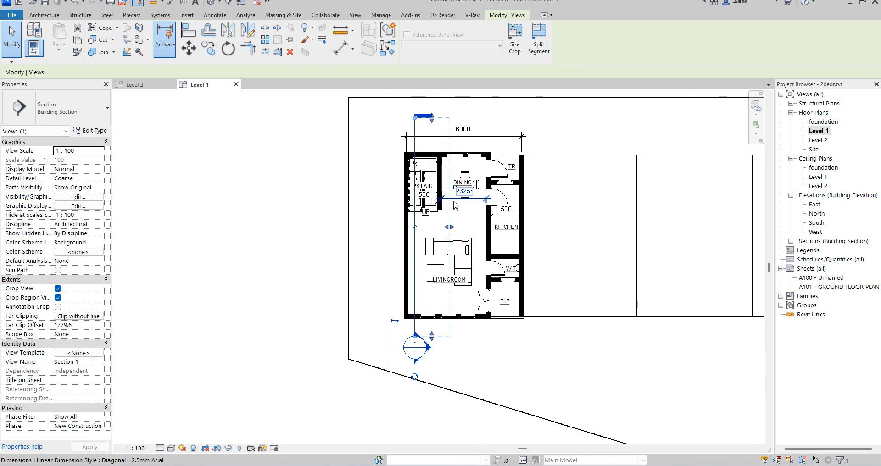
pyautogui.rightClick(415, 243)
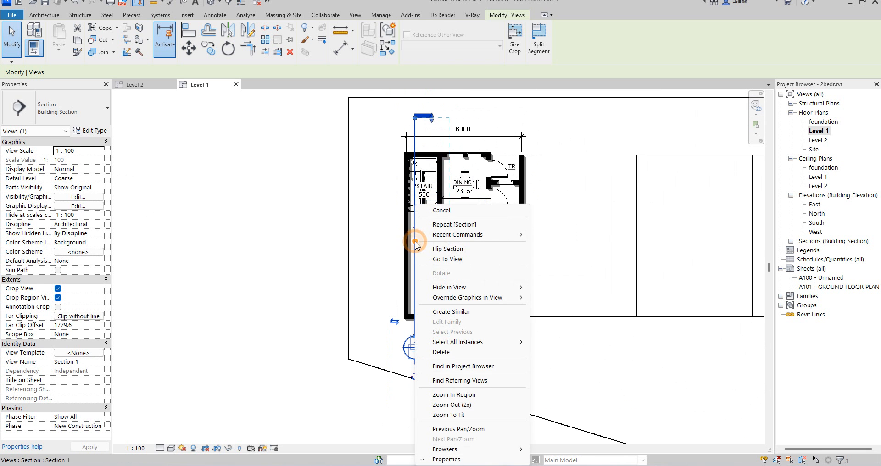
pyautogui.click(446, 259)
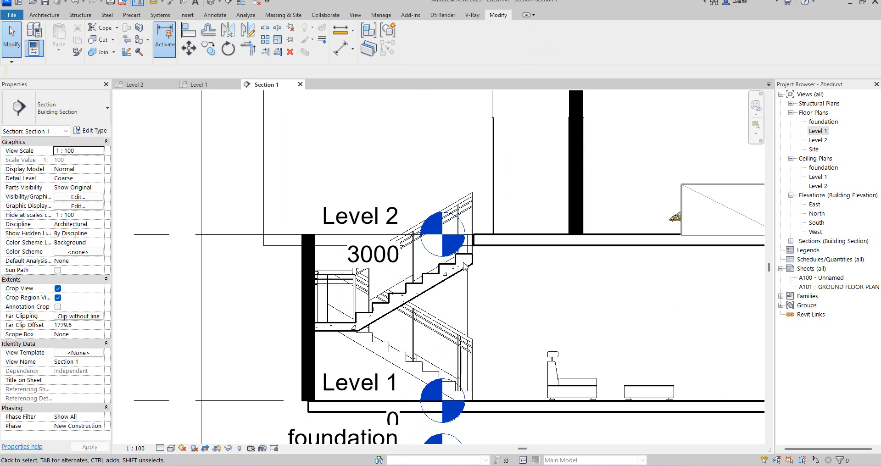
# - Reopen the stair's run sketch for editing on the Level 1 floor plan
pyautogui.click(462, 271)
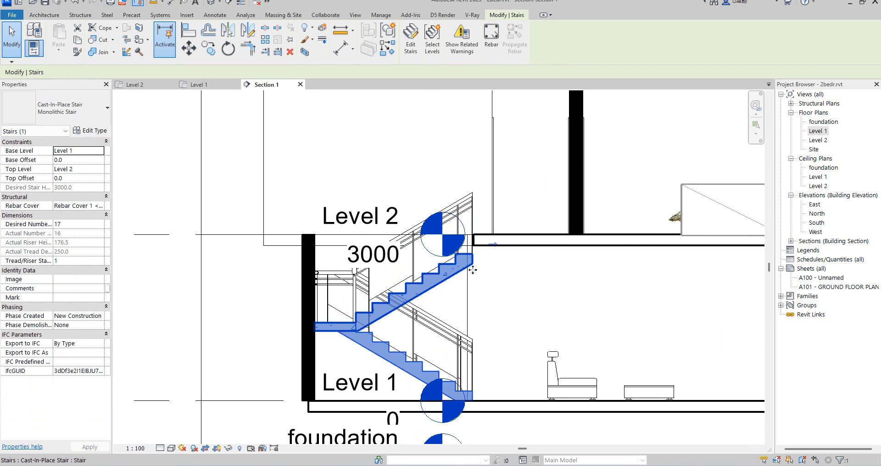
pyautogui.scroll(3, 475, 268)
pyautogui.scroll(-3, 481, 238)
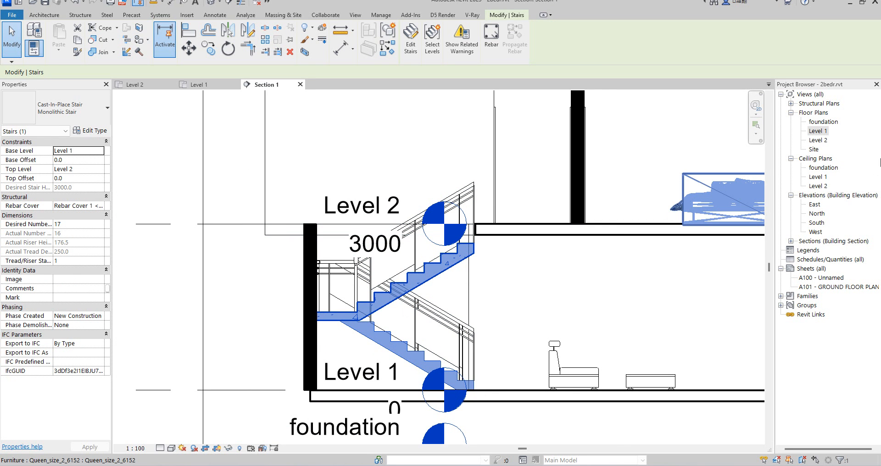
pyautogui.doubleClick(816, 132)
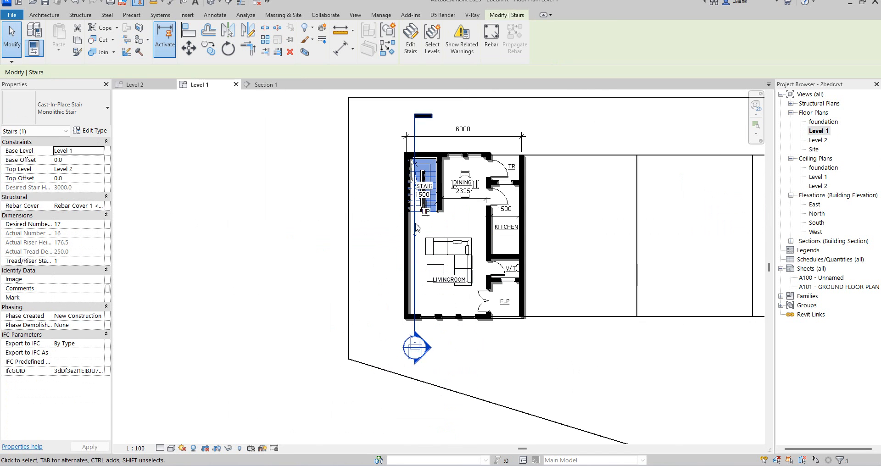
pyautogui.scroll(4, 436, 114)
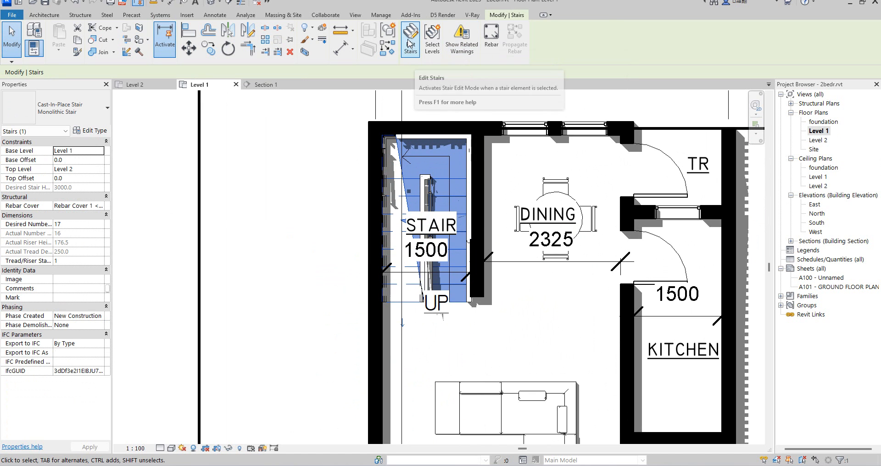
pyautogui.click(413, 45)
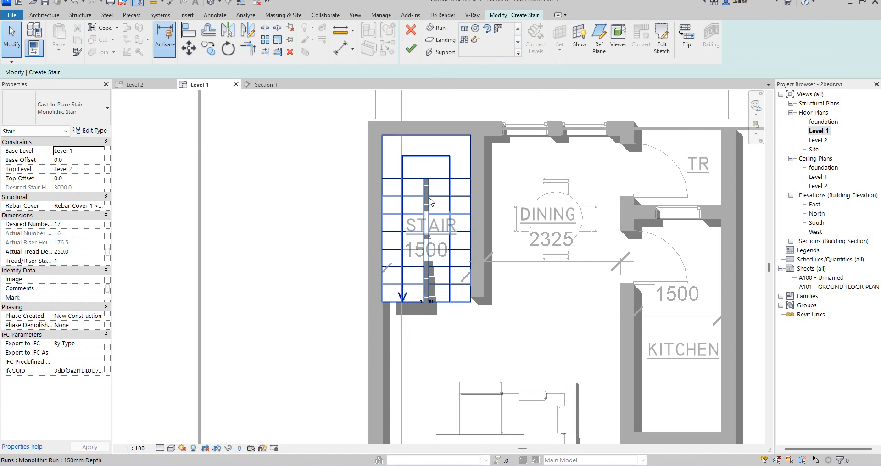
pyautogui.scroll(3, 454, 156)
pyautogui.click(453, 174)
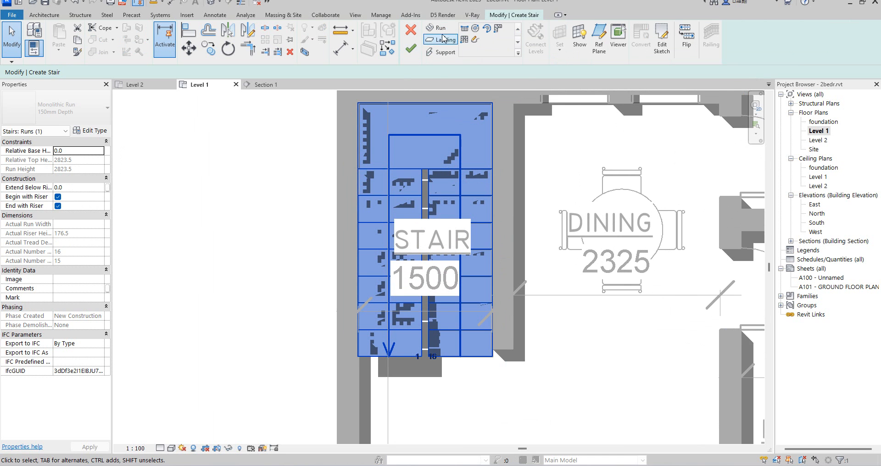
pyautogui.doubleClick(422, 207)
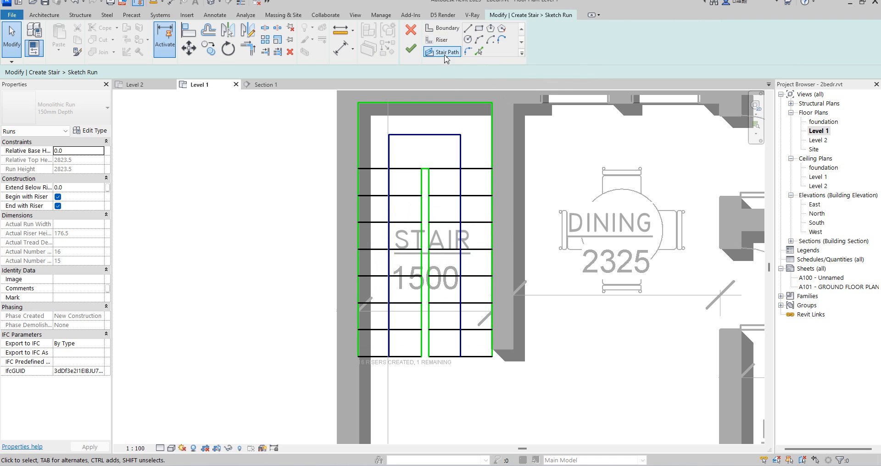
# - Add a riser line splitting the landing, from the midpoint of the gap between the flights to the back edge, and finish the stair
pyautogui.click(440, 40)
pyautogui.scroll(5, 421, 170)
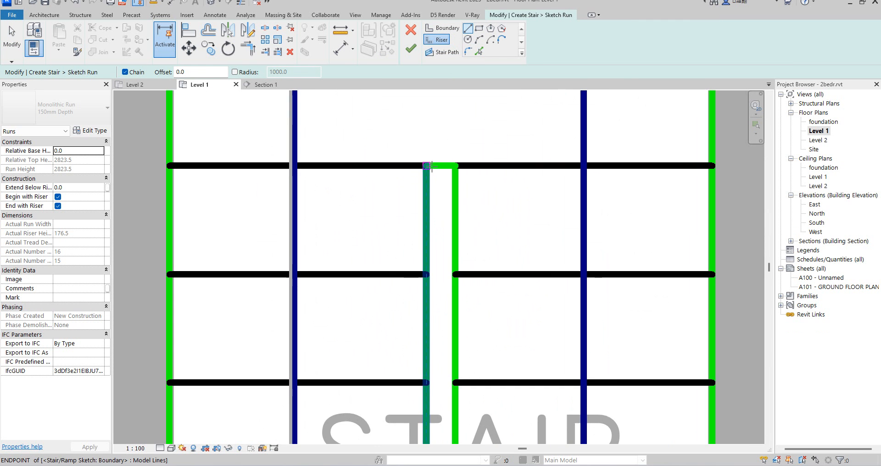
pyautogui.click(441, 166)
pyautogui.scroll(-4, 439, 170)
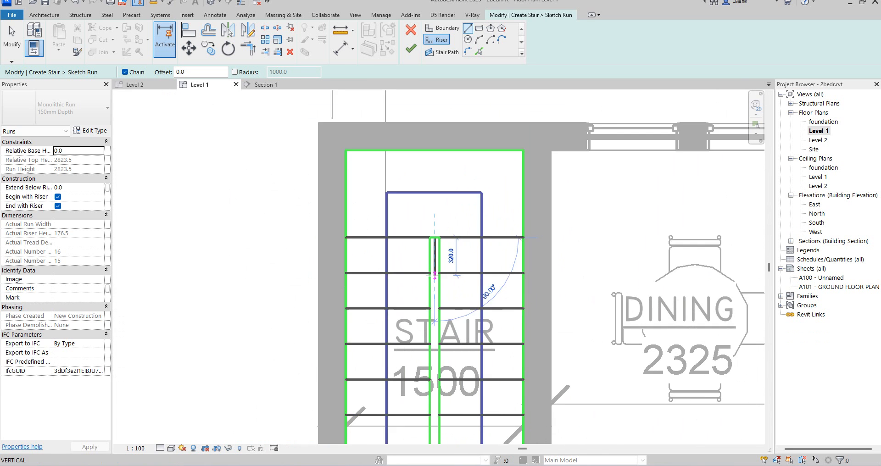
pyautogui.click(435, 168)
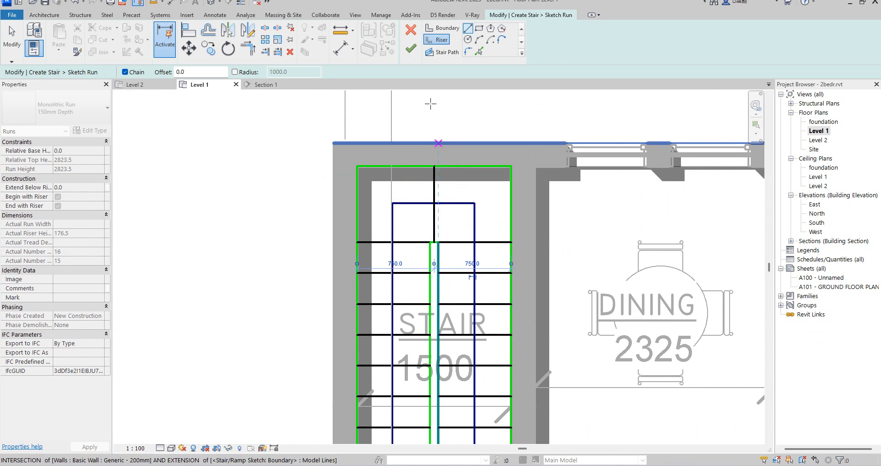
pyautogui.click(410, 48)
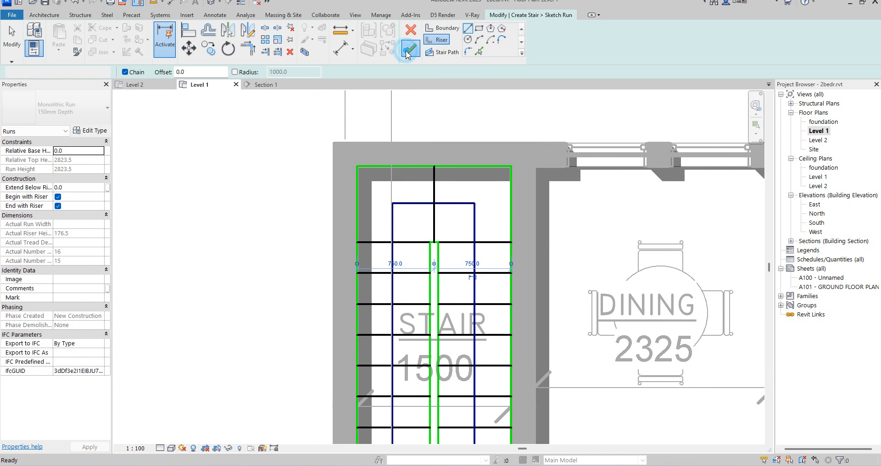
pyautogui.click(433, 122)
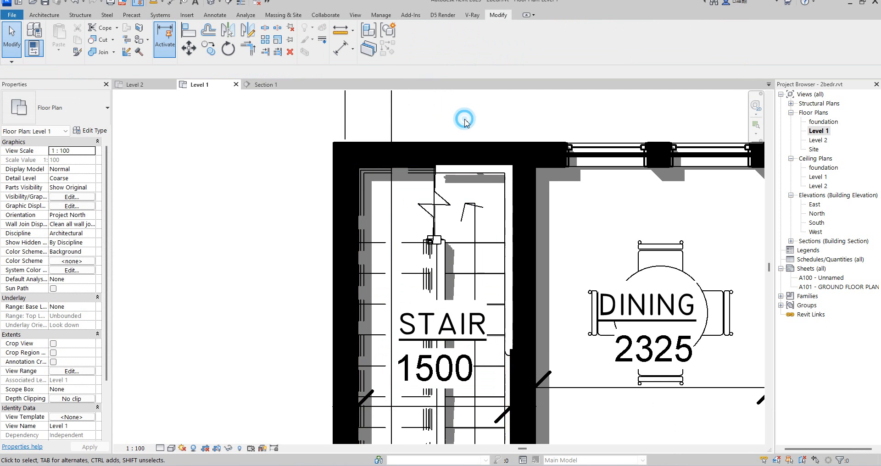
# - Examine the landing's underside and its joints with both flights in the Section 1 view
pyautogui.scroll(-2, 427, 178)
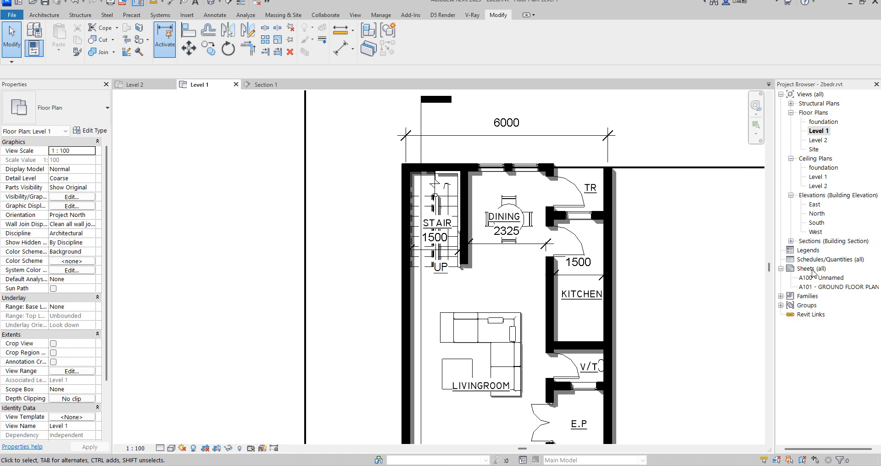
pyautogui.click(791, 242)
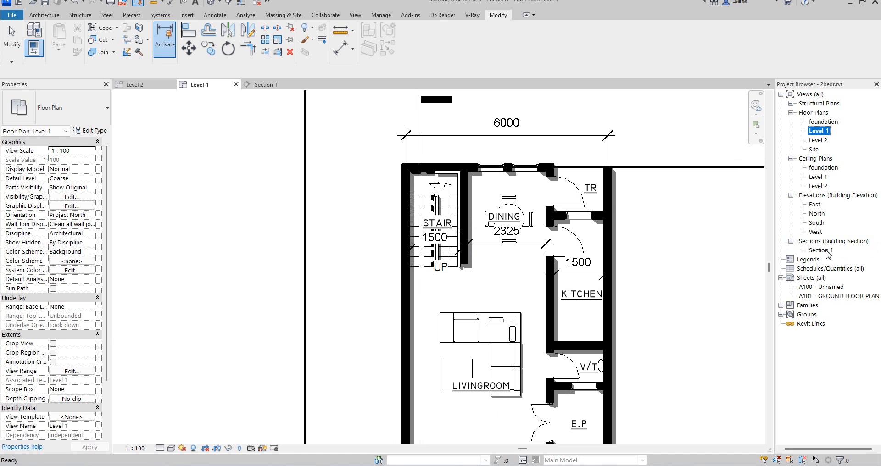
pyautogui.doubleClick(821, 251)
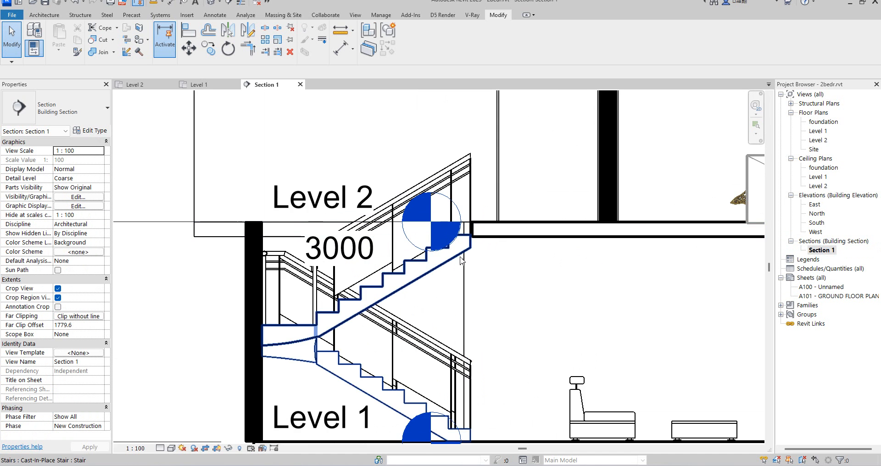
pyautogui.scroll(3, 461, 257)
pyautogui.scroll(-4, 487, 228)
pyautogui.scroll(1, 334, 335)
pyautogui.scroll(2, 333, 336)
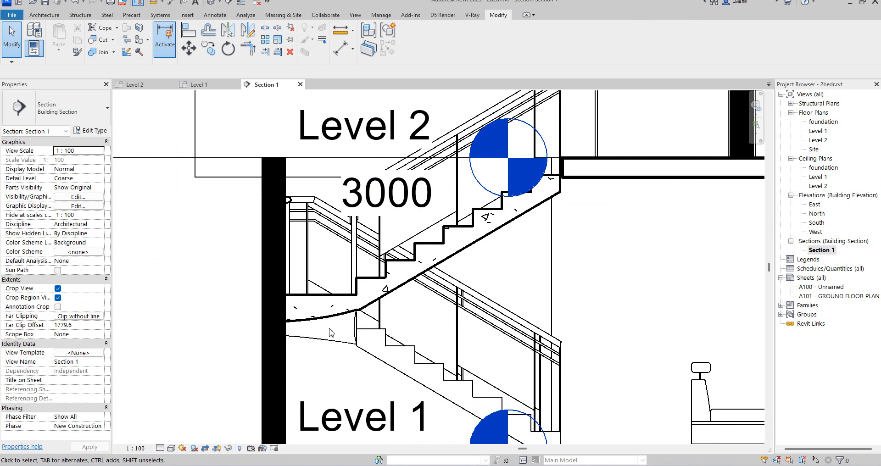
pyautogui.scroll(-2, 326, 292)
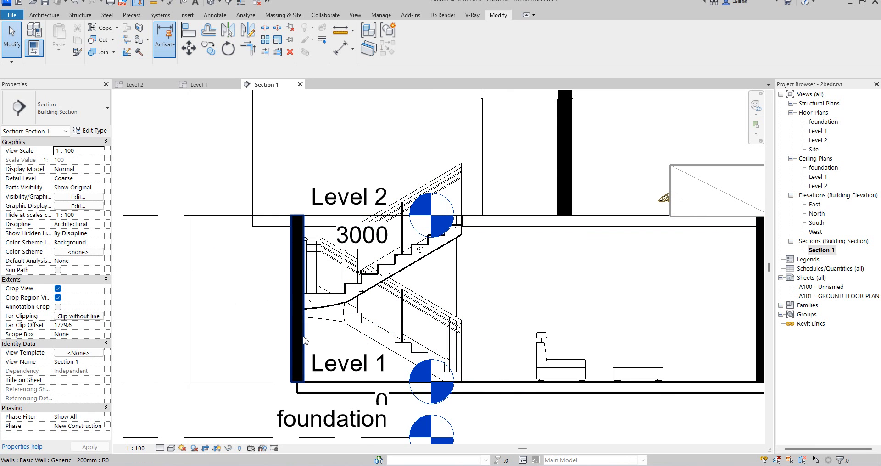
pyautogui.scroll(2, 329, 316)
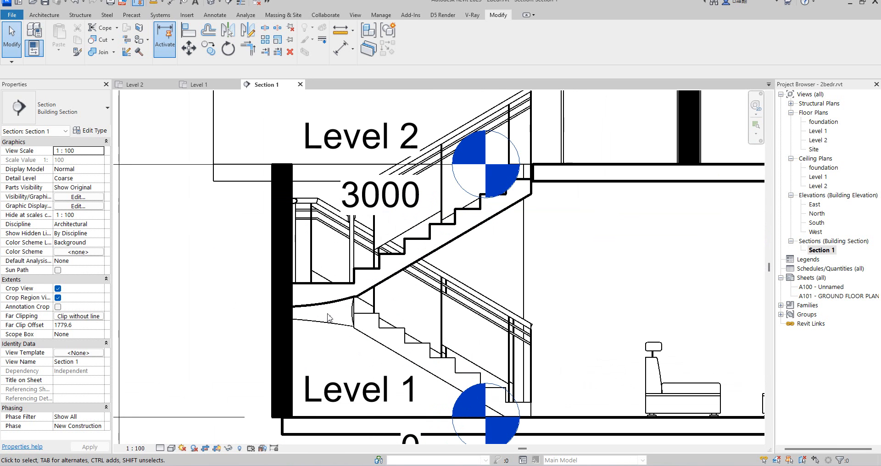
# - On the Level 1 plan, extend the free end of the wall between stair and dining area to line up with the flight's first riser
pyautogui.doubleClick(816, 132)
pyautogui.scroll(3, 446, 257)
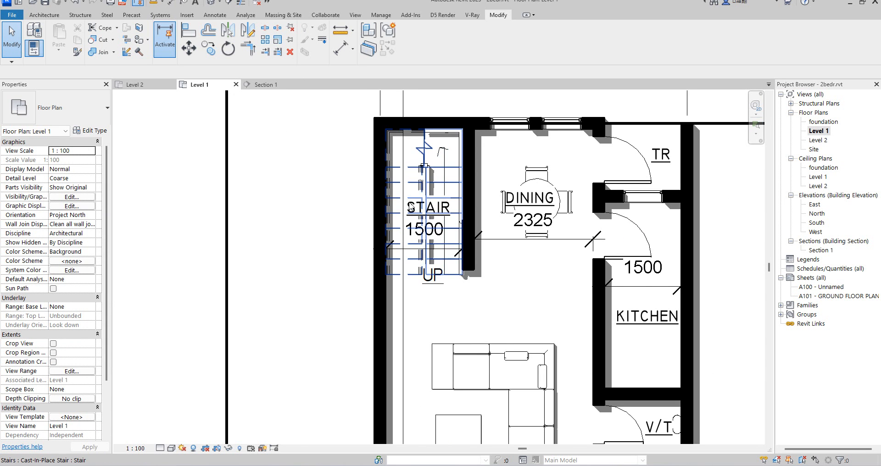
pyautogui.scroll(2, 412, 278)
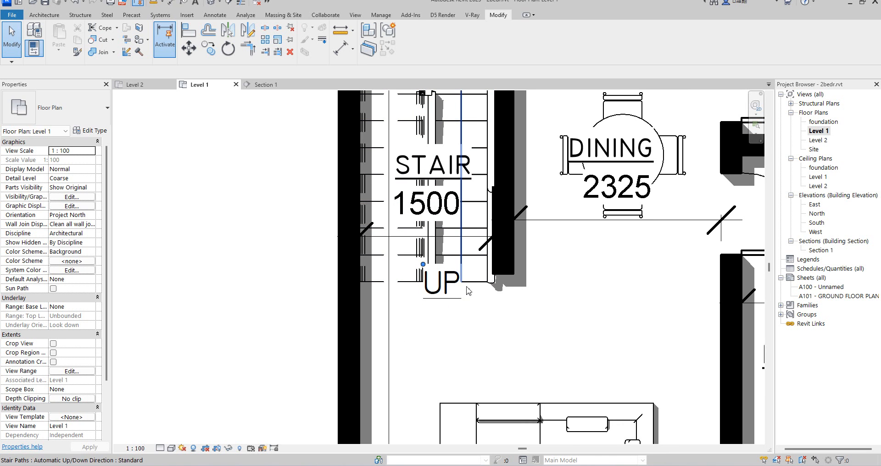
pyautogui.scroll(-1, 471, 311)
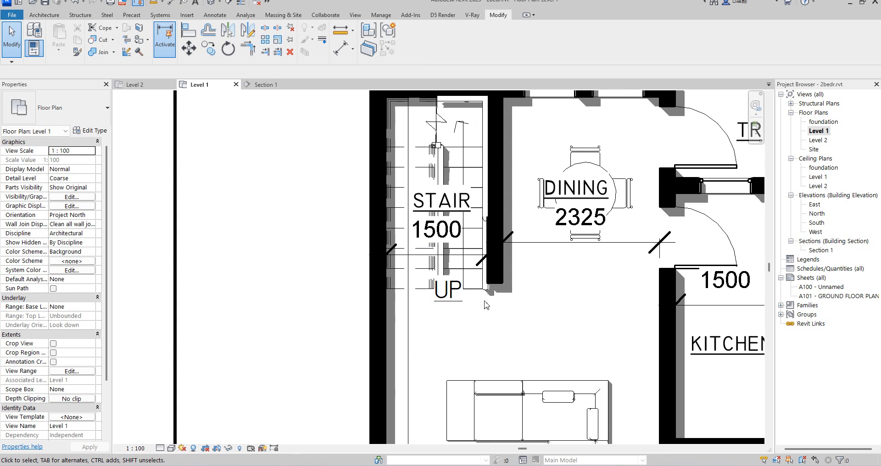
pyautogui.scroll(1, 479, 307)
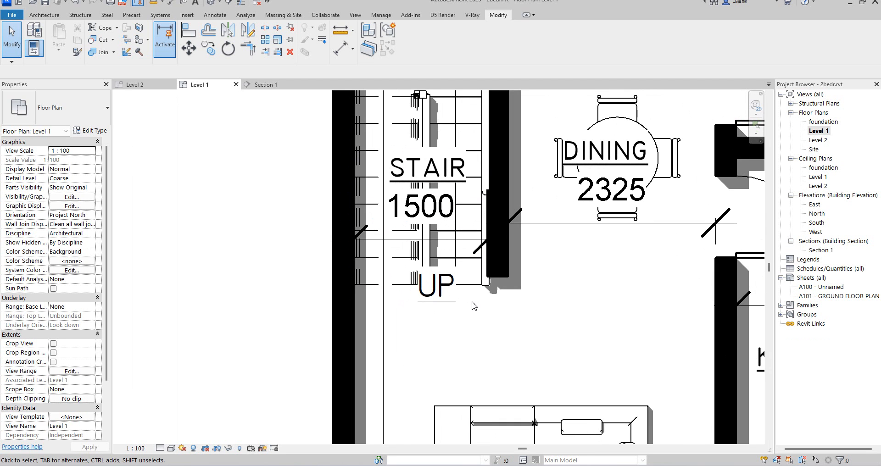
pyautogui.click(507, 277)
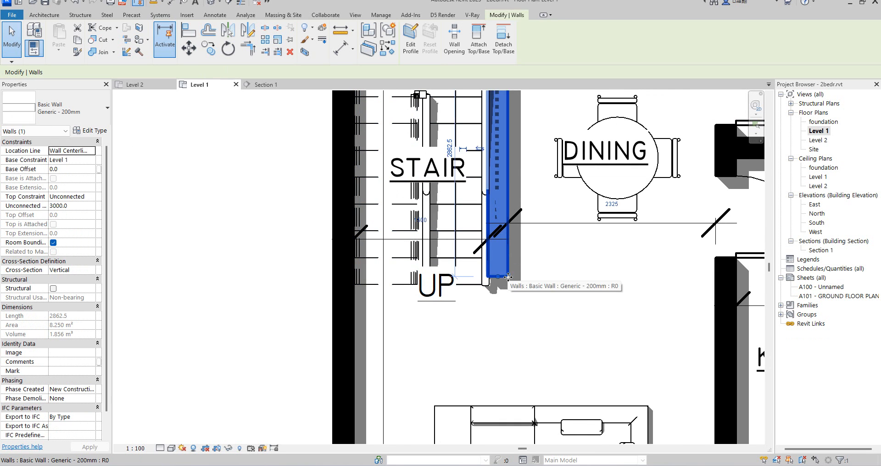
pyautogui.scroll(2, 508, 277)
pyautogui.moveTo(491, 293); pyautogui.dragTo(491, 298)
pyautogui.click(446, 348)
pyautogui.scroll(-6, 517, 307)
pyautogui.scroll(3, 543, 300)
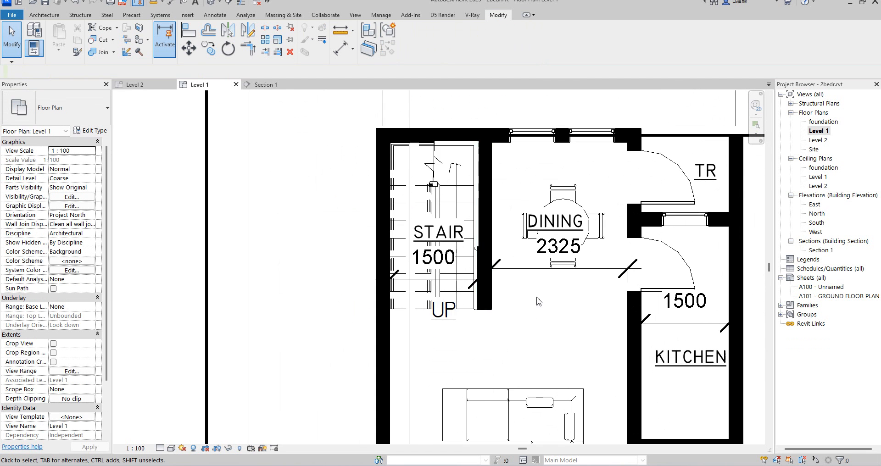
pyautogui.scroll(-2, 497, 270)
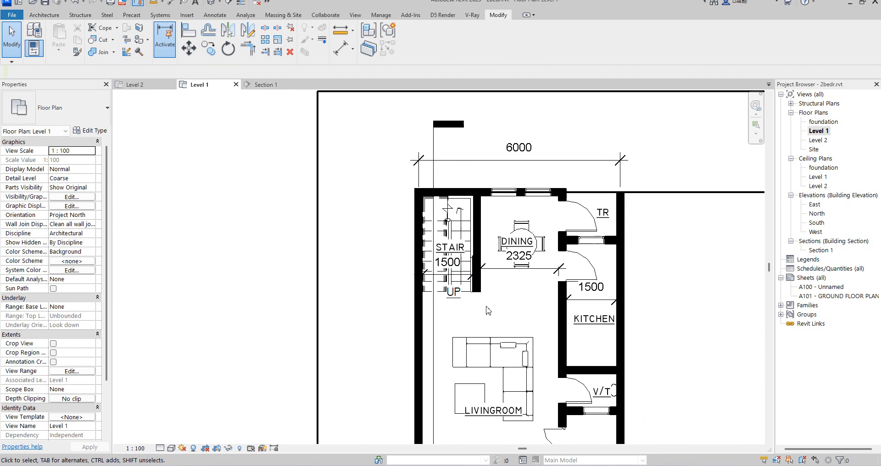
# - Compare the Level 2 walls around the stairwell with the back wall behind the stair on Level 1
pyautogui.doubleClick(818, 139)
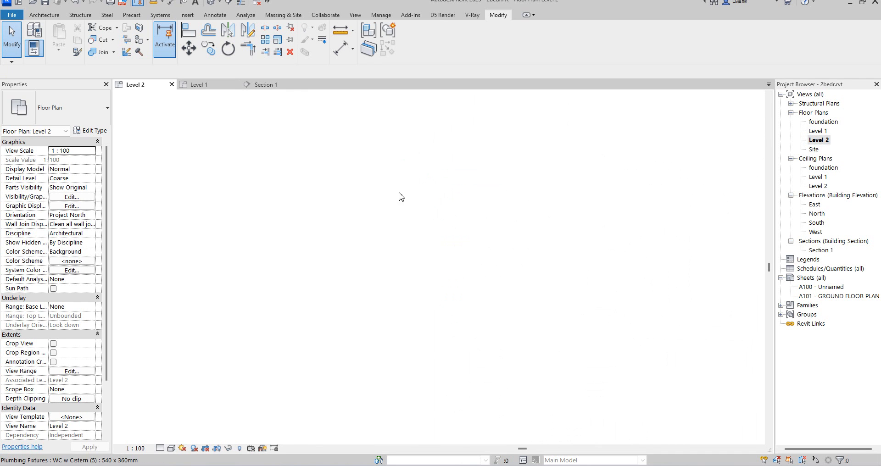
pyautogui.scroll(2, 273, 177)
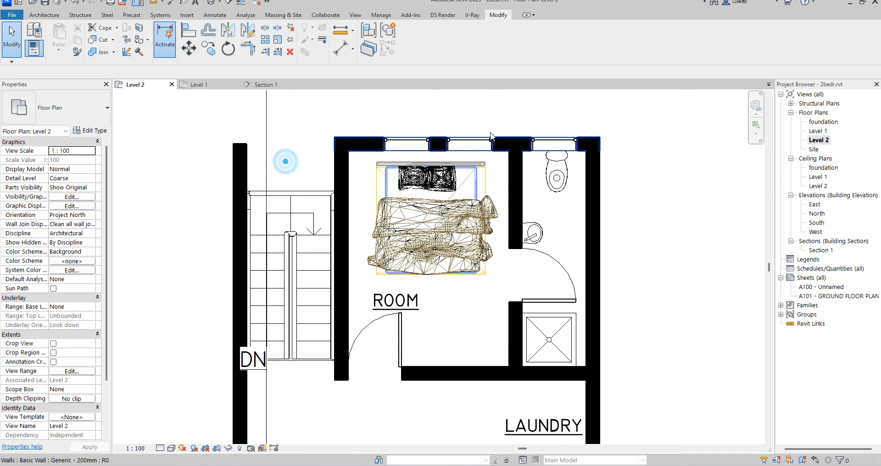
pyautogui.doubleClick(818, 131)
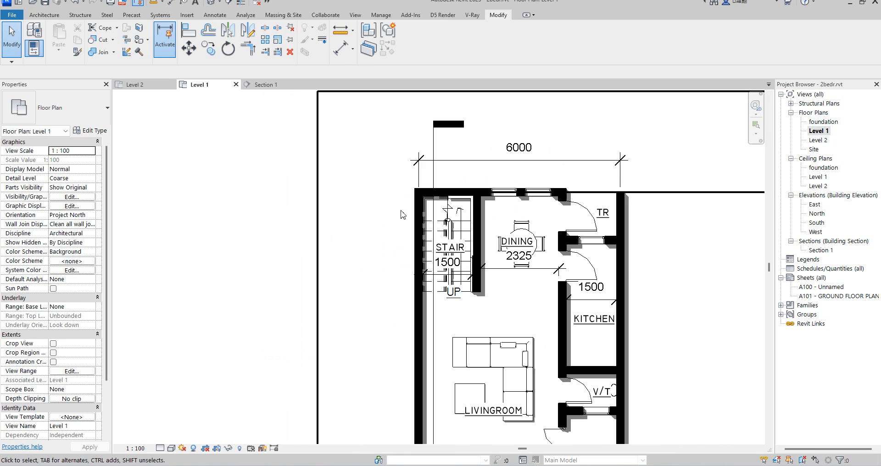
pyautogui.scroll(2, 441, 187)
pyautogui.click(463, 184)
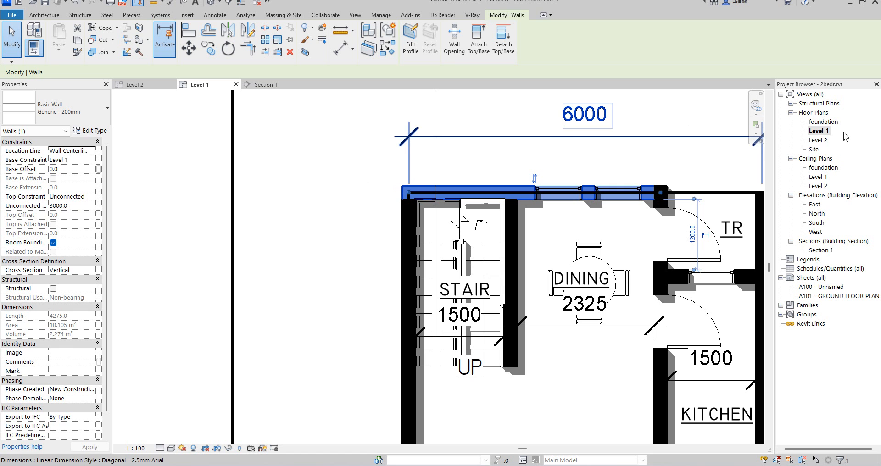
pyautogui.doubleClick(818, 138)
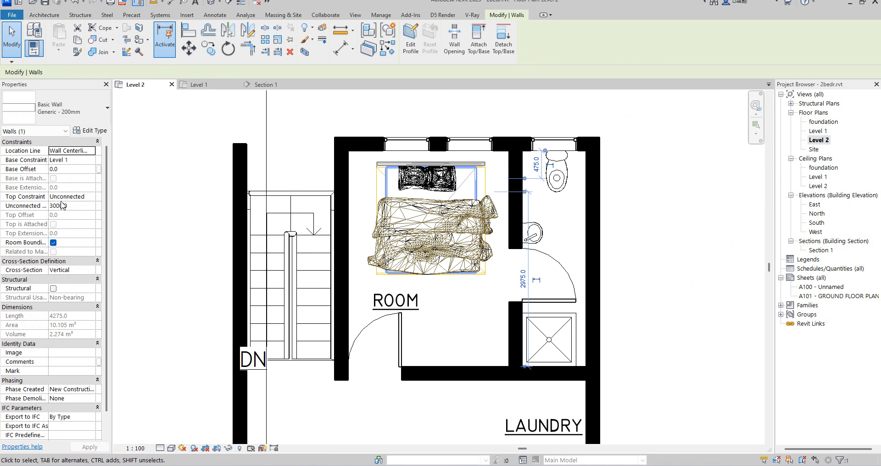
pyautogui.click(154, 263)
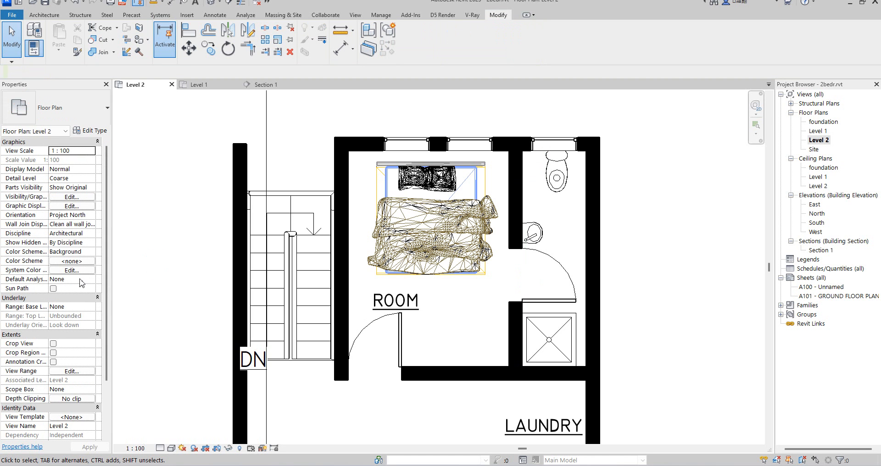
# - With Level 1 as the underlay, draw a Generic - 200mm wall behind the stair, from the bedroom side wall to the outer side wall
pyautogui.click(93, 310)
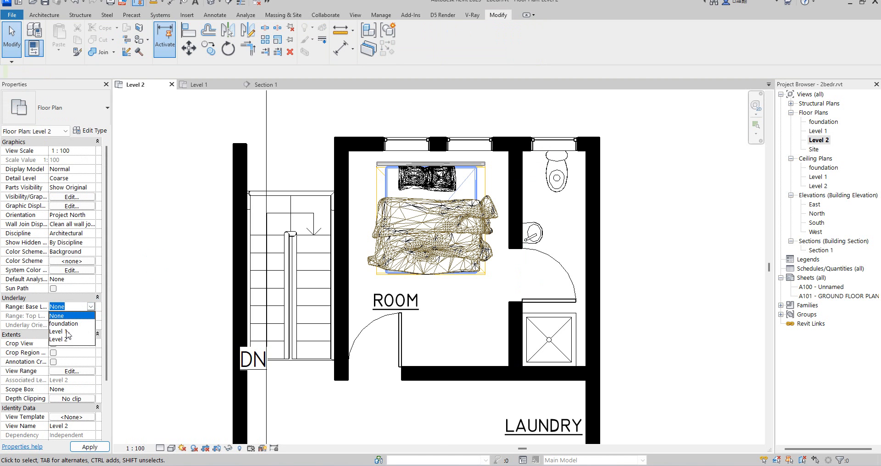
pyautogui.click(67, 332)
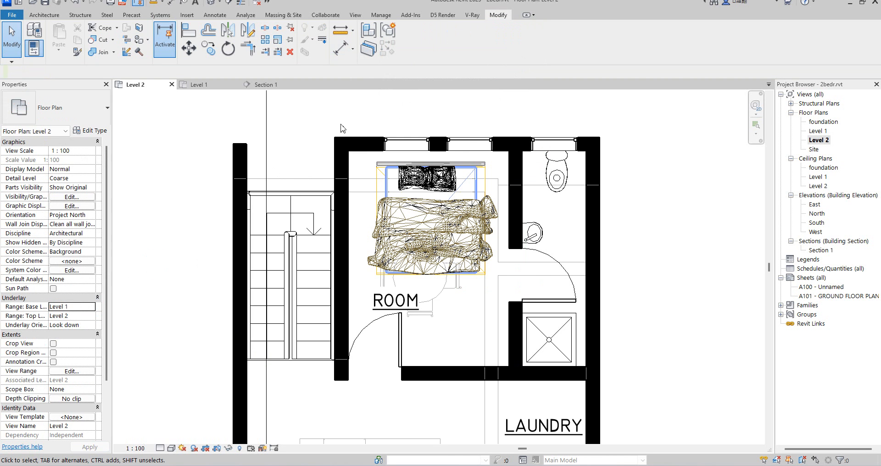
pyautogui.click(341, 193)
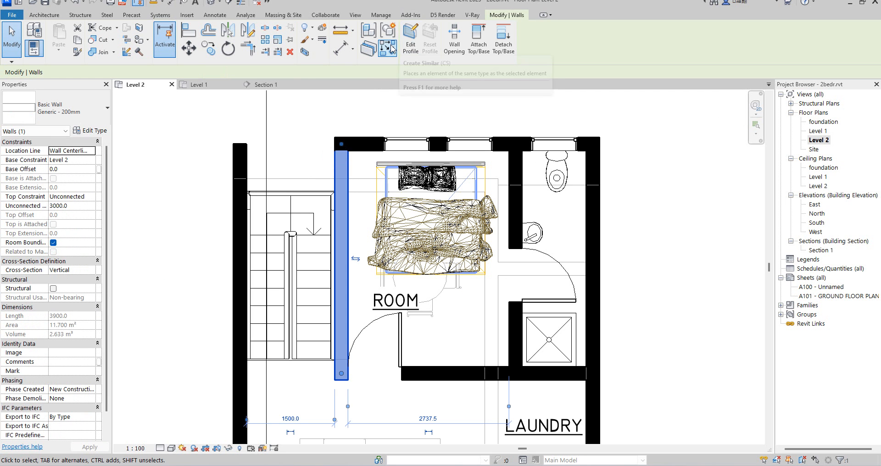
pyautogui.press('c')
pyautogui.press('s')
pyautogui.scroll(3, 344, 184)
pyautogui.click(337, 187)
pyautogui.click(133, 188)
pyautogui.press('Escape')
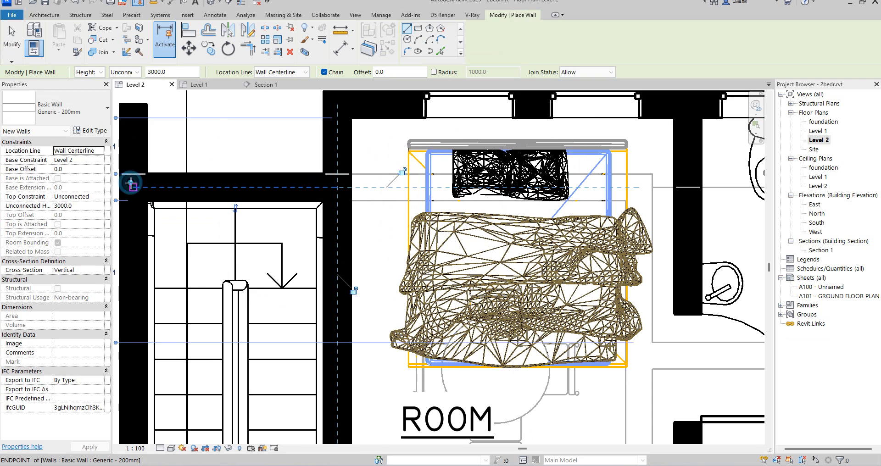
pyautogui.scroll(-3, 218, 256)
pyautogui.press('Escape')
# - Align the free back end of the stairwell's outer side wall with the outside face of the bedroom's rear wall
pyautogui.scroll(-2, 216, 197)
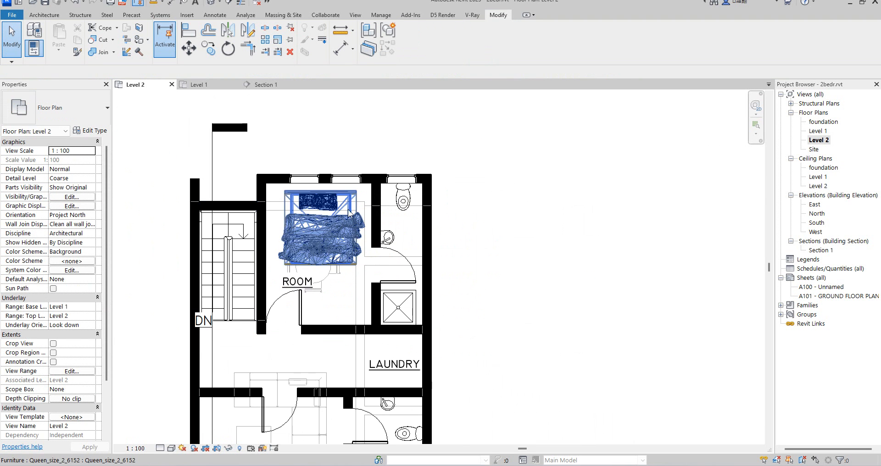
pyautogui.scroll(-3, 352, 221)
pyautogui.scroll(3, 316, 188)
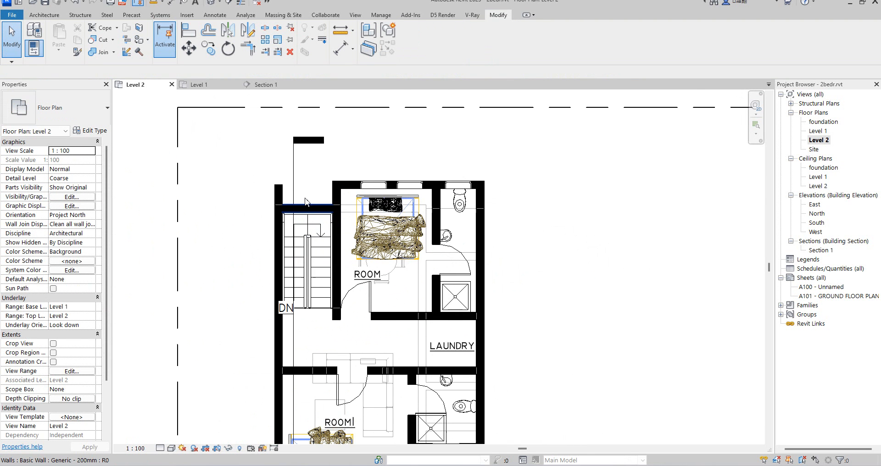
pyautogui.scroll(2, 278, 200)
pyautogui.click(189, 30)
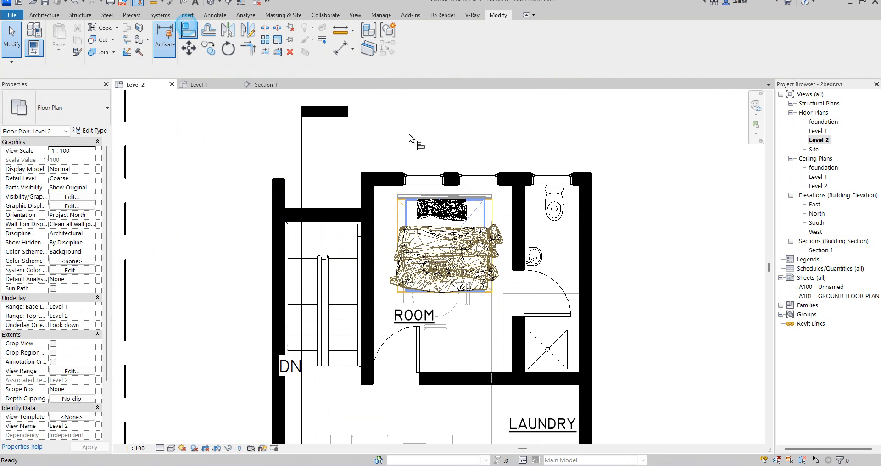
pyautogui.click(380, 174)
pyautogui.click(278, 179)
pyautogui.scroll(-2, 338, 172)
pyautogui.scroll(3, 350, 269)
pyautogui.scroll(-7, 347, 261)
pyautogui.scroll(2, 492, 268)
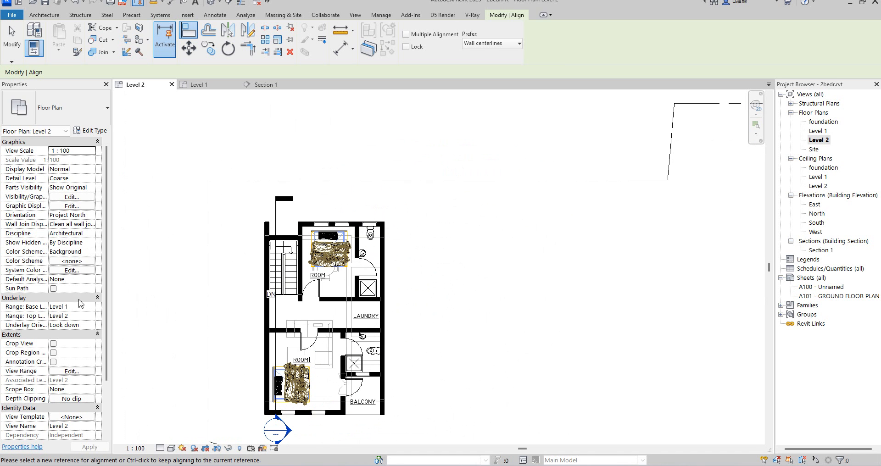
# - Set the Level 2 plan's underlay base level to None and end the Align command
pyautogui.click(91, 307)
pyautogui.click(59, 315)
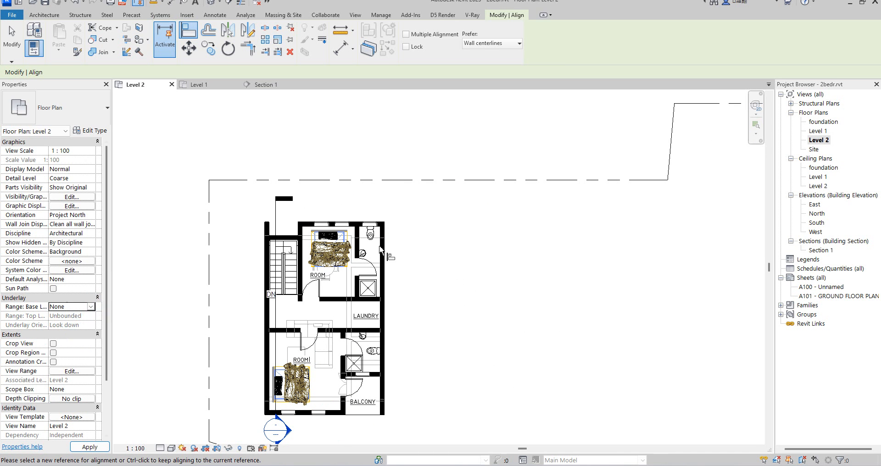
pyautogui.rightClick(472, 259)
pyautogui.click(500, 263)
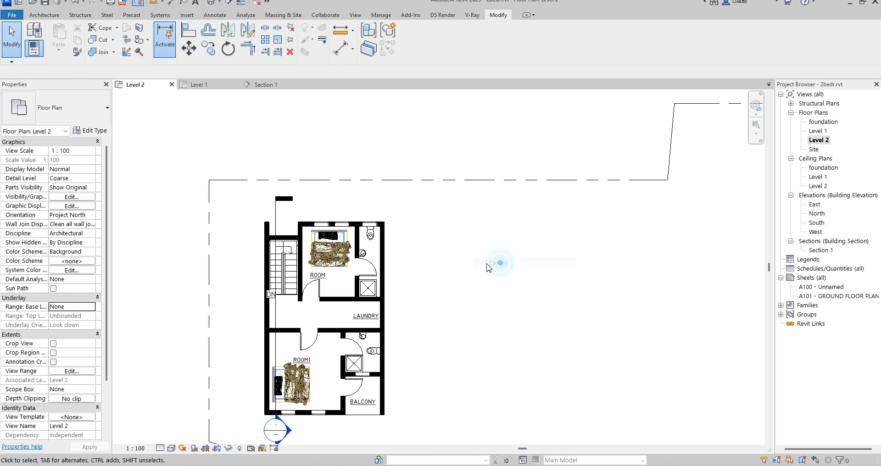
pyautogui.scroll(-2, 427, 244)
pyautogui.scroll(2, 351, 312)
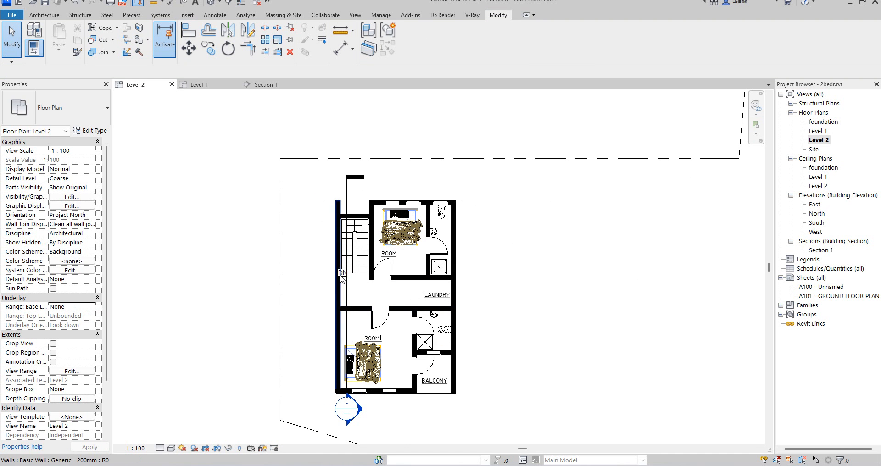
pyautogui.scroll(-2, 474, 275)
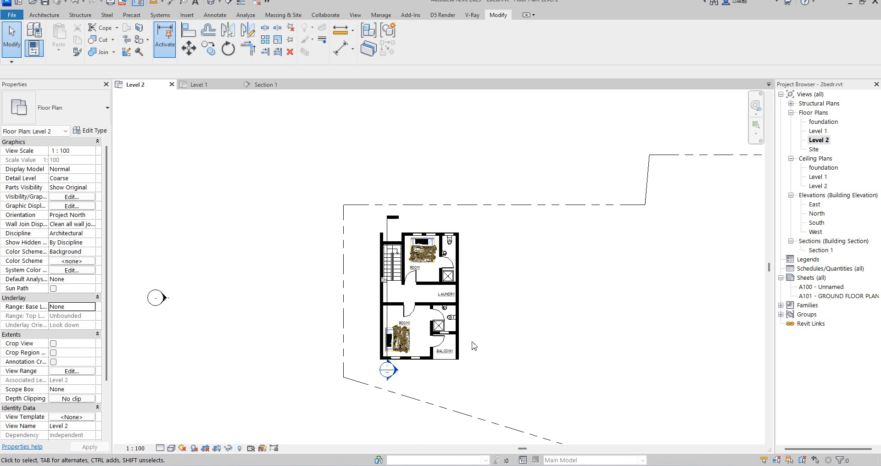
pyautogui.scroll(1, 474, 346)
pyautogui.scroll(1, 463, 319)
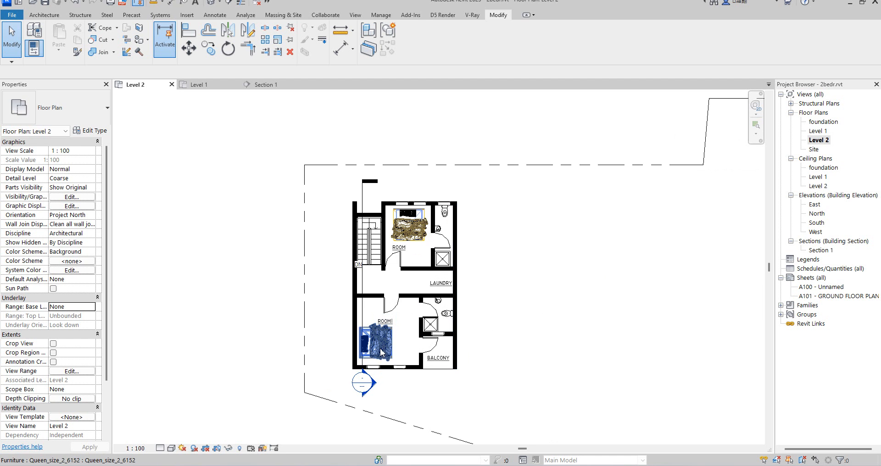
pyautogui.scroll(2, 348, 209)
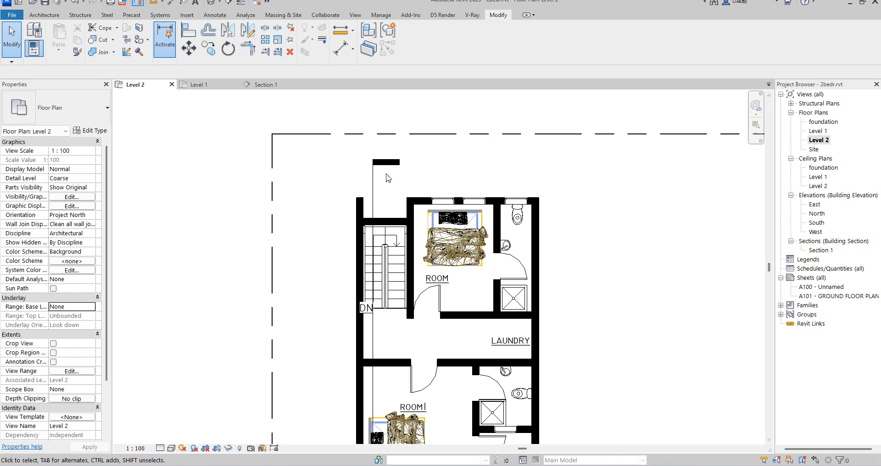
# - Place a vertical grid line along the stair-side outer wall's centerline, from about 1900 mm beyond the front wall to past the rear end
pyautogui.click(45, 15)
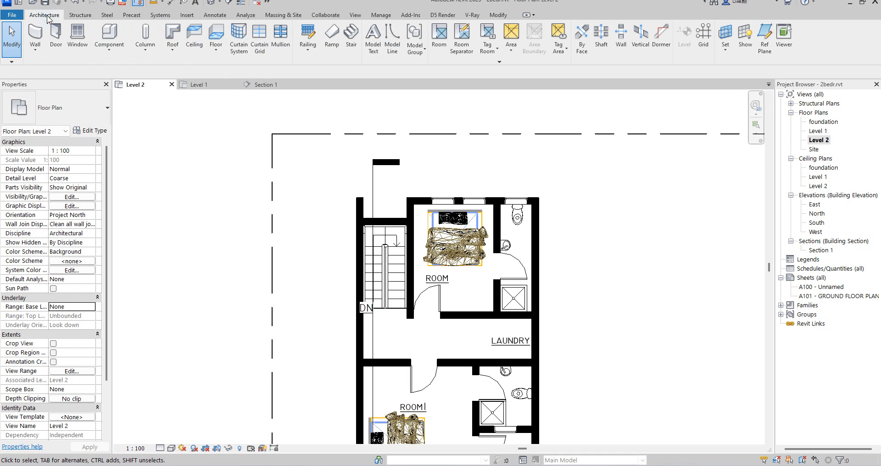
pyautogui.click(702, 41)
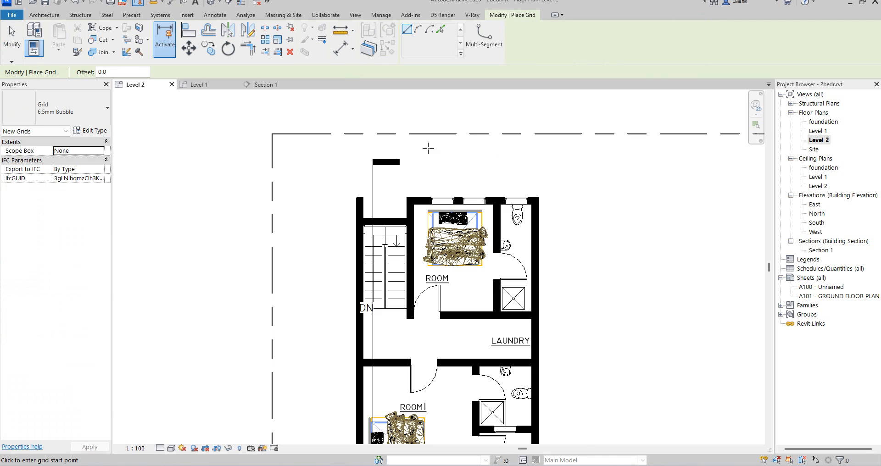
pyautogui.scroll(-3, 429, 148)
pyautogui.scroll(2, 390, 387)
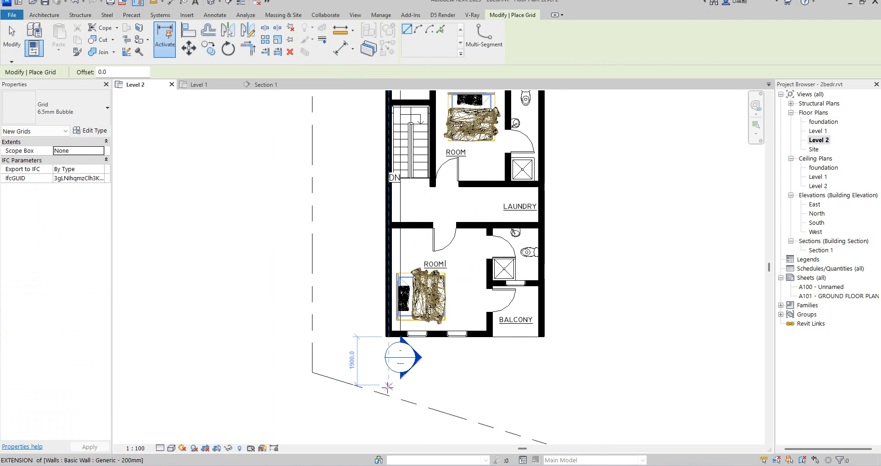
pyautogui.click(388, 387)
pyautogui.scroll(-3, 374, 422)
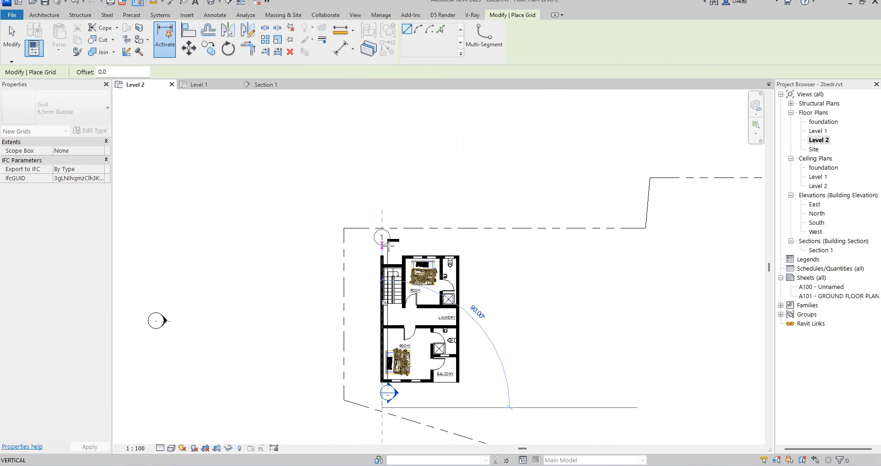
pyautogui.scroll(4, 387, 232)
pyautogui.scroll(-1, 387, 232)
pyautogui.click(384, 230)
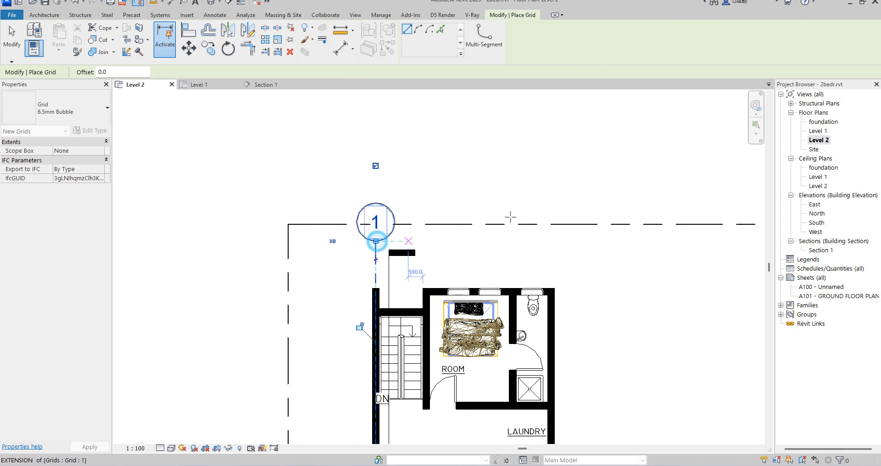
pyautogui.scroll(-3, 467, 199)
pyautogui.rightClick(472, 181)
pyautogui.click(486, 186)
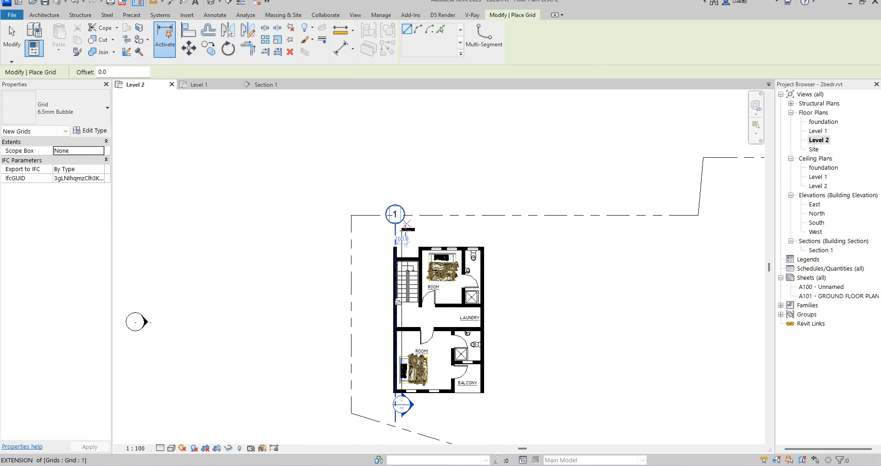
pyautogui.scroll(5, 402, 234)
pyautogui.scroll(1, 375, 228)
pyautogui.rightClick(377, 231)
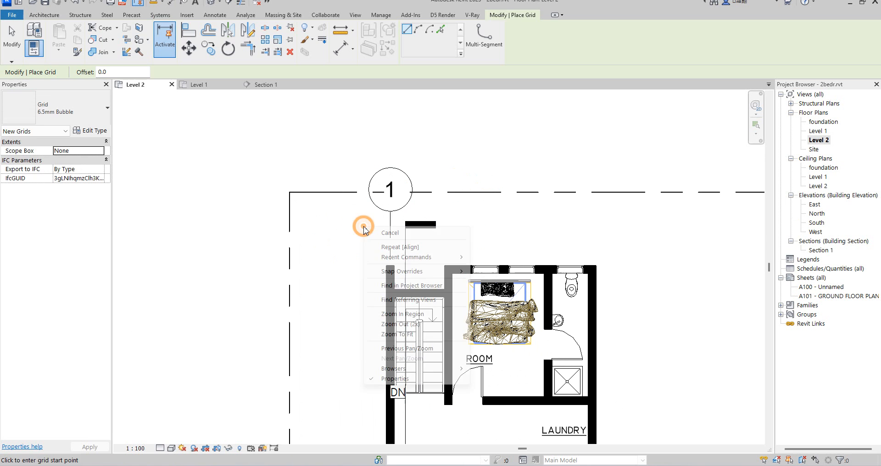
pyautogui.click(390, 238)
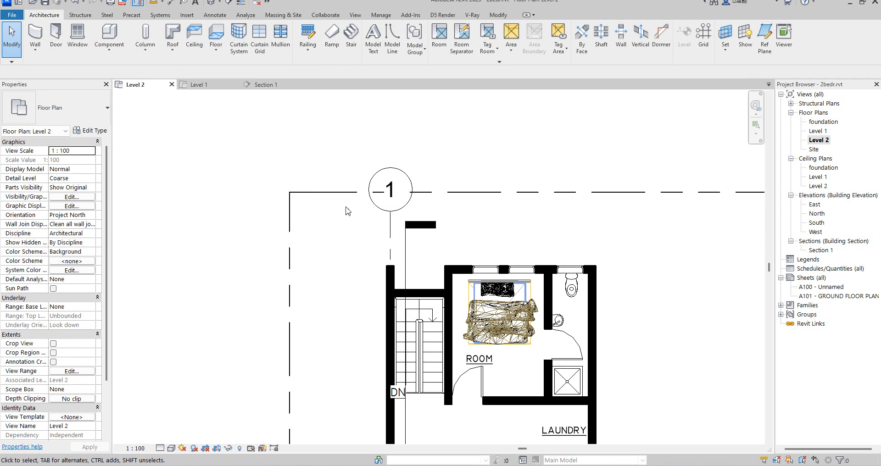
pyautogui.click(390, 231)
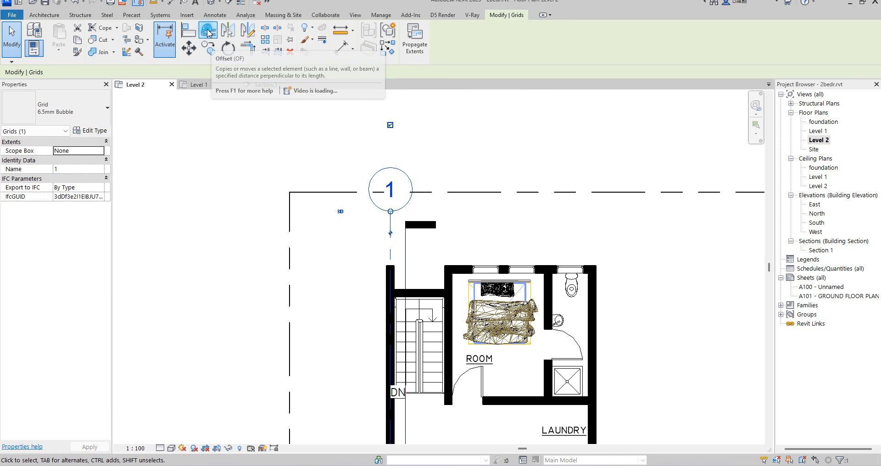
pyautogui.click(208, 31)
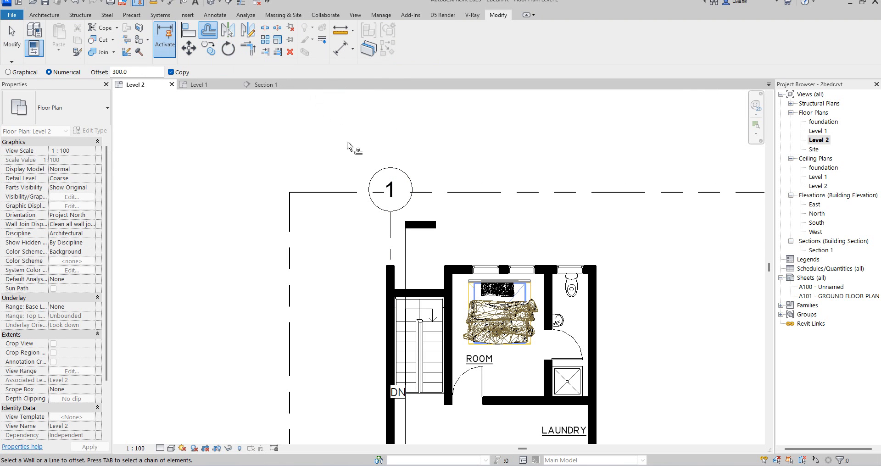
pyautogui.press('Escape')
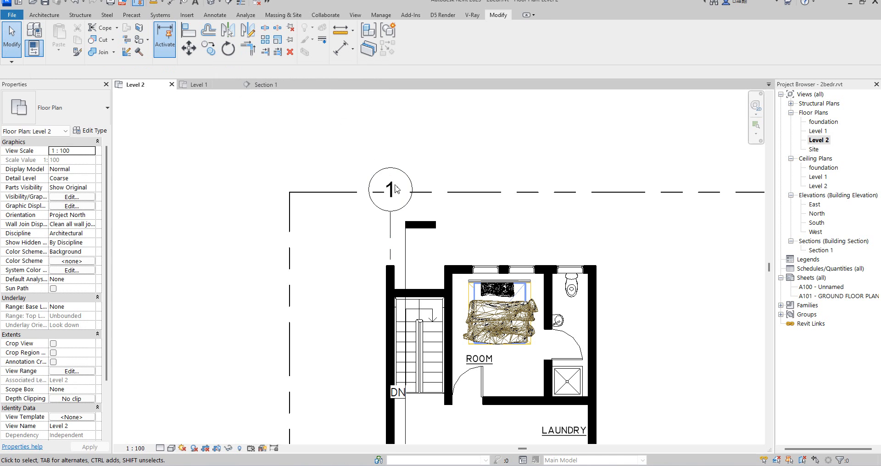
# - Copy grid 1 horizontally by 6000 mm to the building's opposite side wall, with multiple copies enabled
pyautogui.click(390, 229)
pyautogui.click(208, 48)
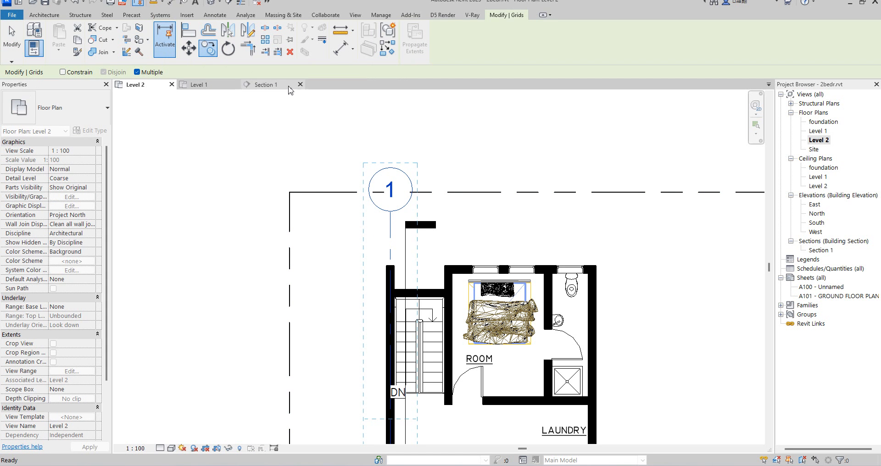
pyautogui.click(390, 212)
pyautogui.scroll(-3, 234, 252)
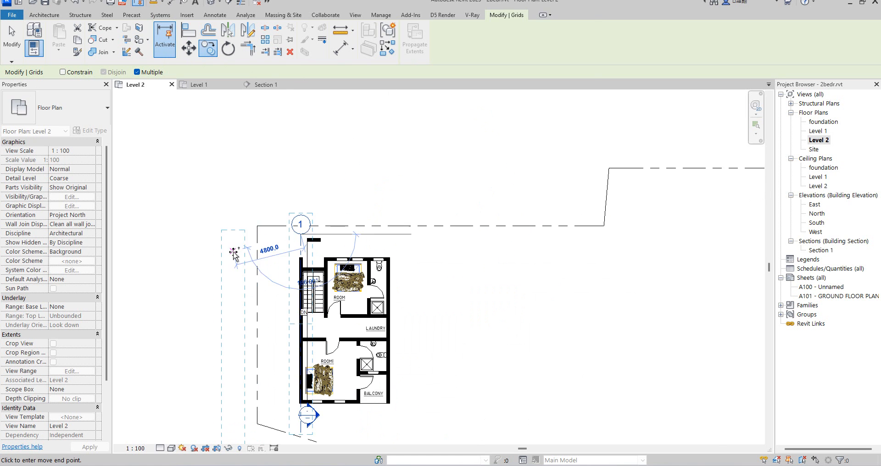
pyautogui.scroll(-2, 233, 251)
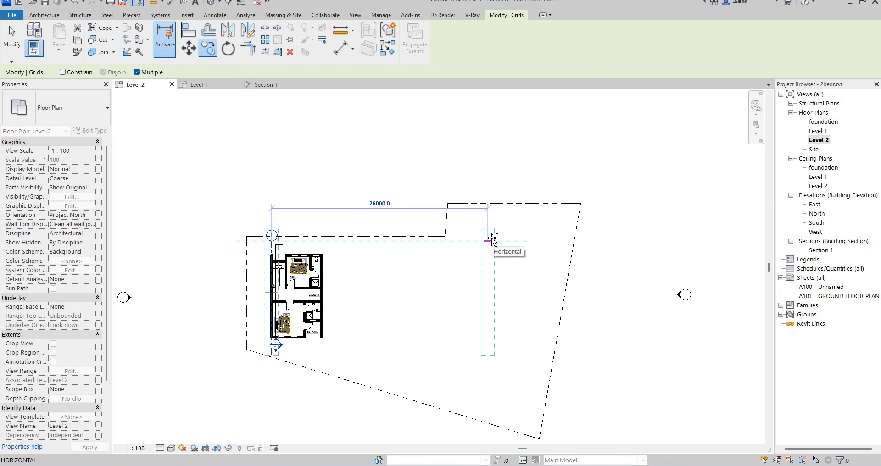
pyautogui.write('6')
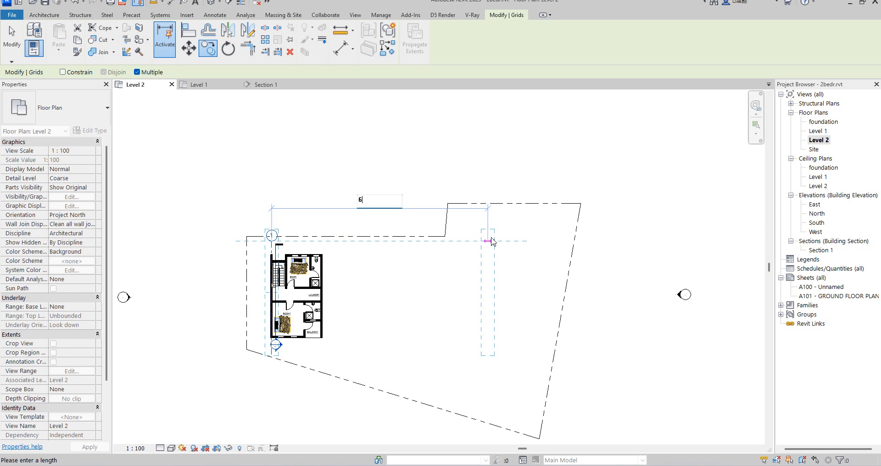
pyautogui.write('000')
pyautogui.press('Return')
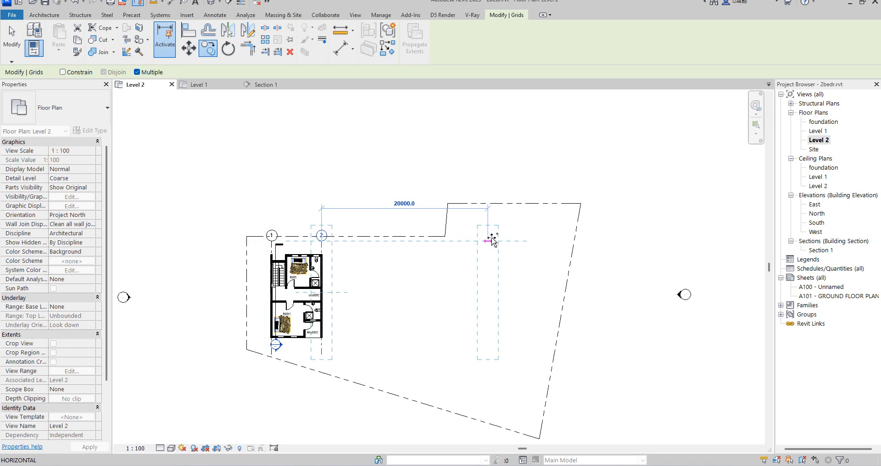
# - Add four more grid copies across the site, each 6000 mm beyond the previous one
pyautogui.write('6000')
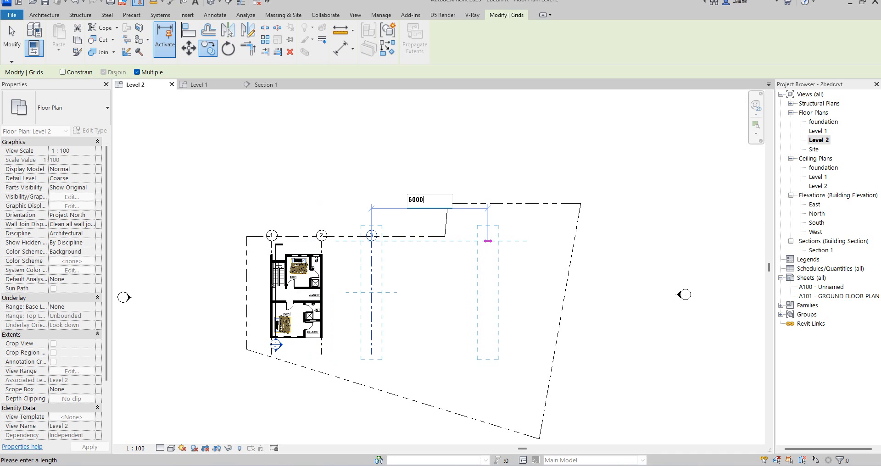
pyautogui.press('Return')
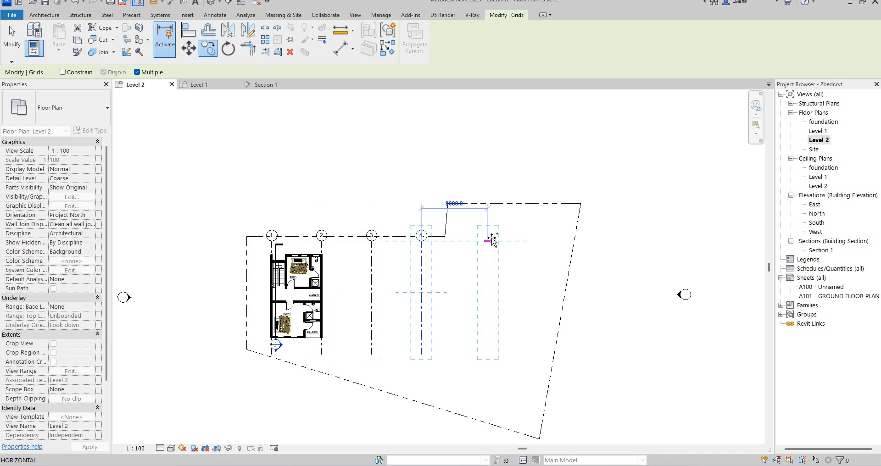
pyautogui.write('6000')
pyautogui.press('Return')
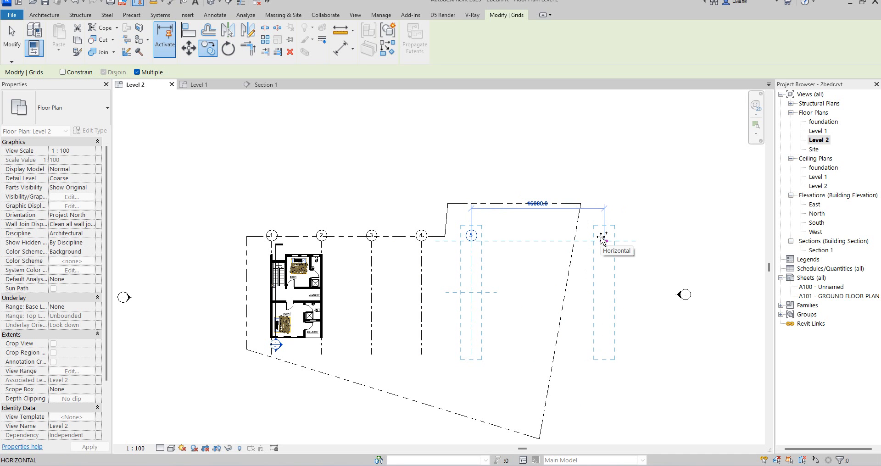
pyautogui.write('6000')
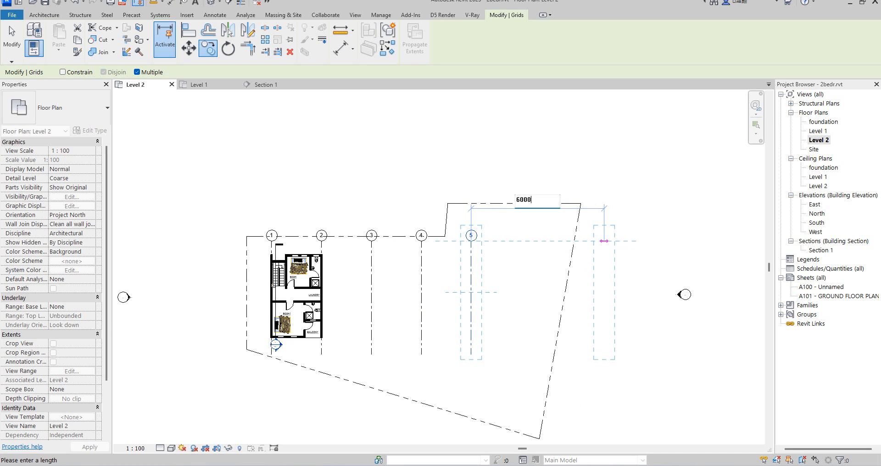
pyautogui.press('Return')
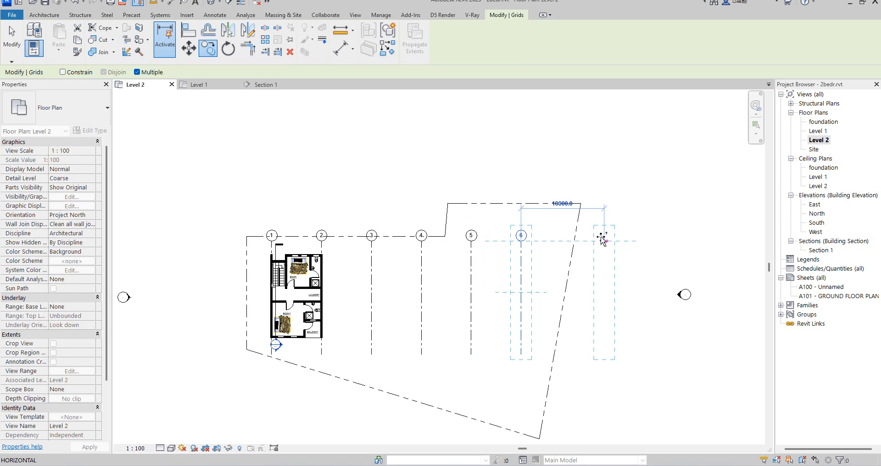
# - End the grid copying and open the default 3D view of the building
pyautogui.press('Escape')
pyautogui.scroll(1, 493, 289)
pyautogui.press('Escape')
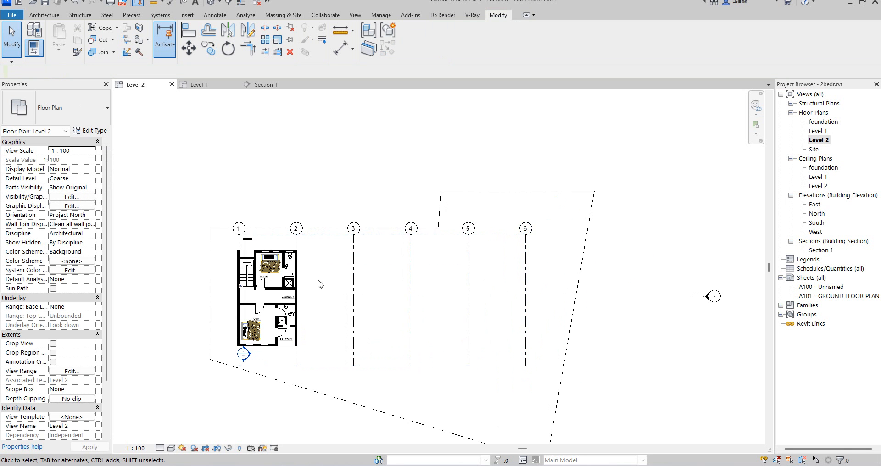
pyautogui.scroll(3, 233, 257)
pyautogui.scroll(-3, 420, 243)
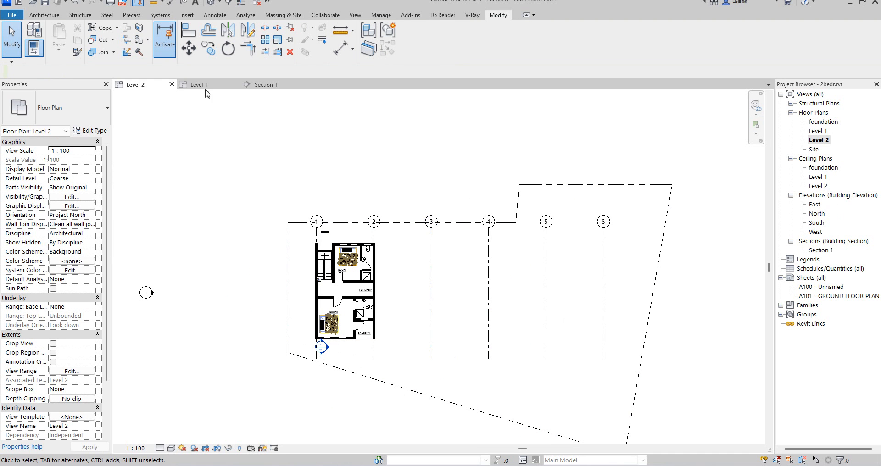
pyautogui.click(212, 2)
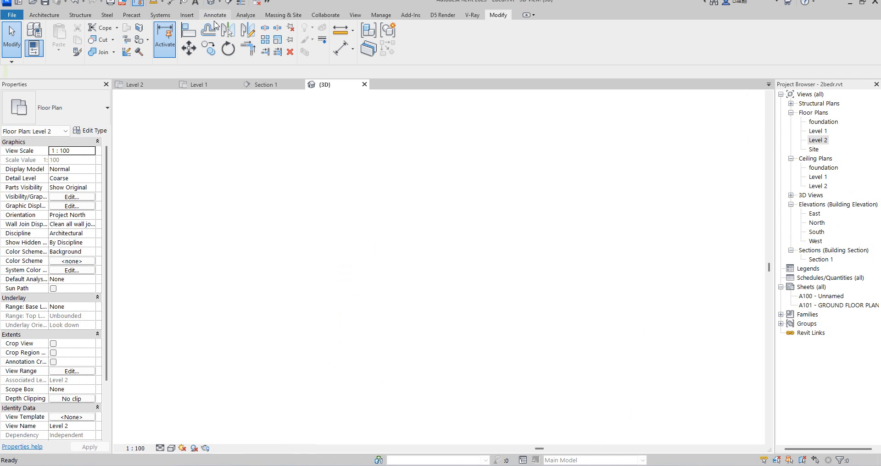
pyautogui.scroll(3, 343, 322)
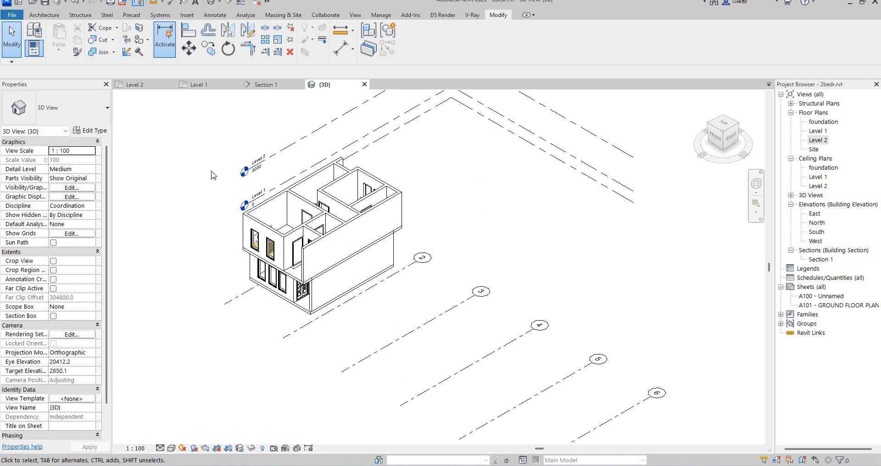
# - Select the entire two-storey unit, with all its walls, floors and furniture, in the 3D view
pyautogui.scroll(-4, 420, 207)
pyautogui.moveTo(301, 158); pyautogui.dragTo(265, 237)
pyautogui.scroll(2, 311, 173)
pyautogui.scroll(-4, 263, 191)
pyautogui.scroll(3, 308, 240)
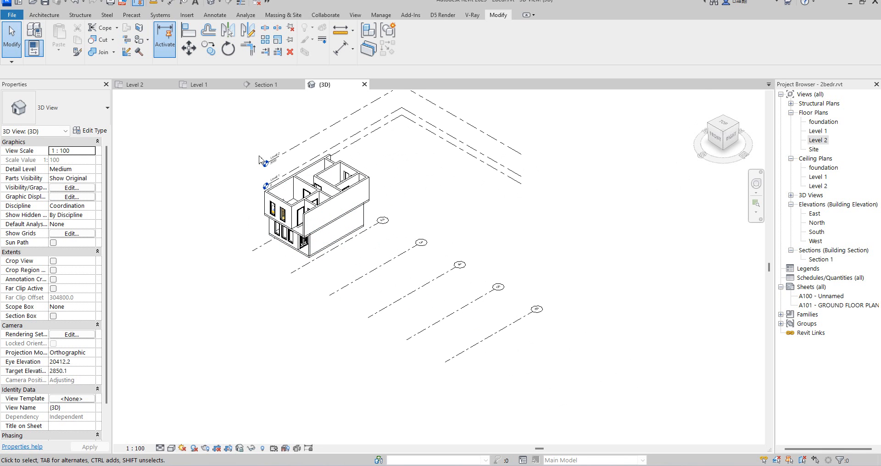
pyautogui.click(724, 134)
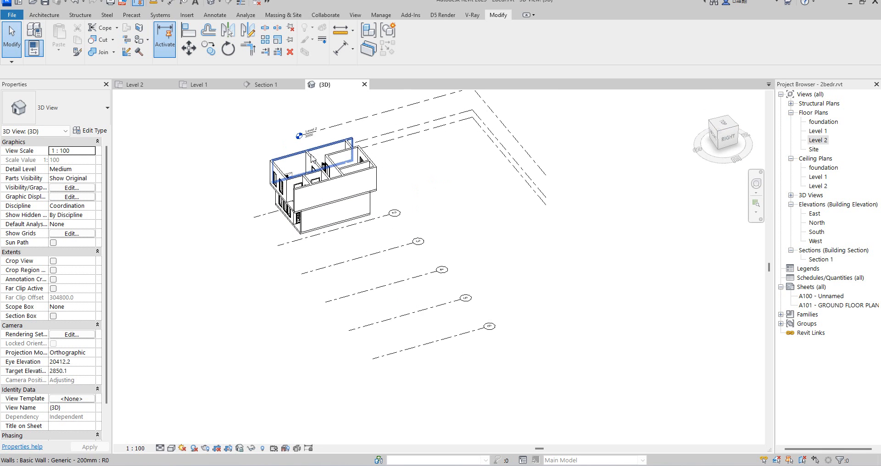
pyautogui.moveTo(258, 124); pyautogui.dragTo(381, 247)
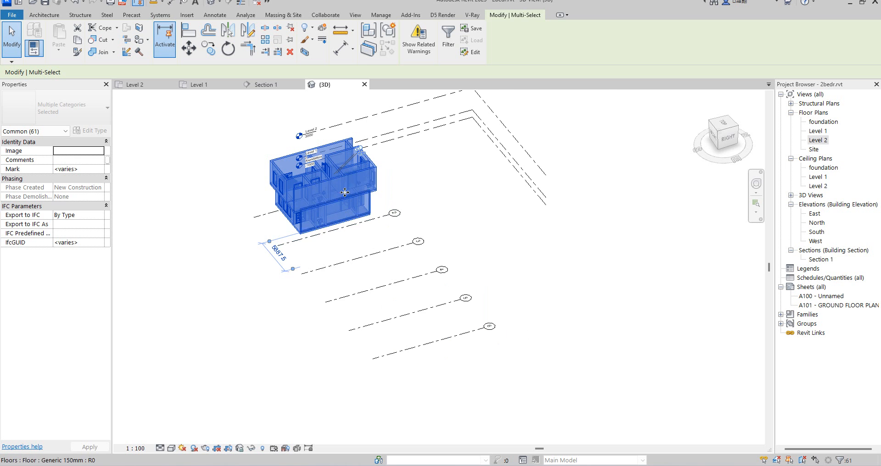
pyautogui.scroll(3, 414, 221)
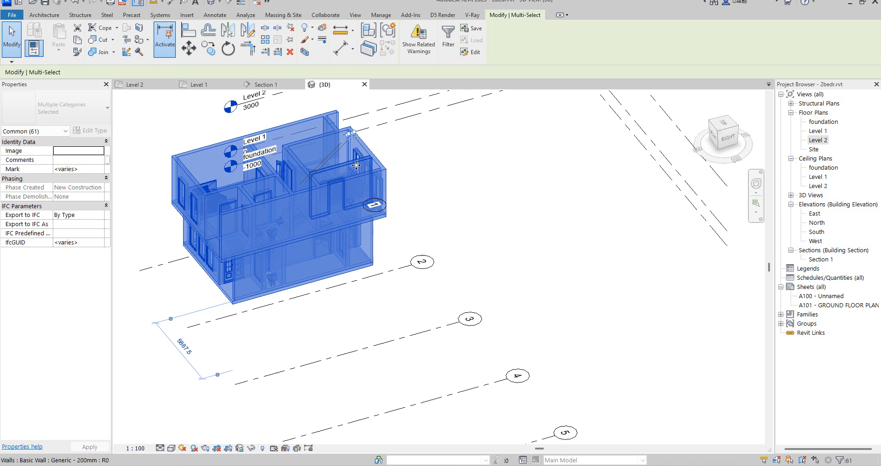
# - In the Level 1 plan, copy the selected unit 6000 mm from grid 1 to grid 2, with multiple copies enabled
pyautogui.doubleClick(819, 132)
pyautogui.scroll(-5, 349, 213)
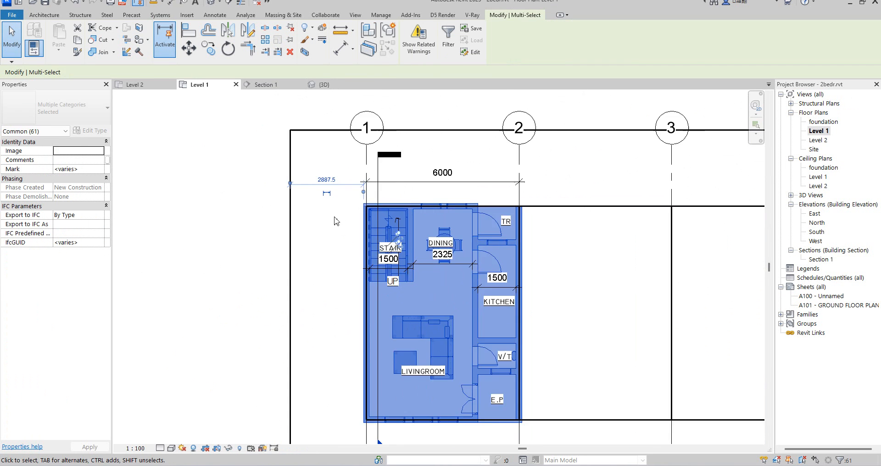
pyautogui.scroll(3, 373, 204)
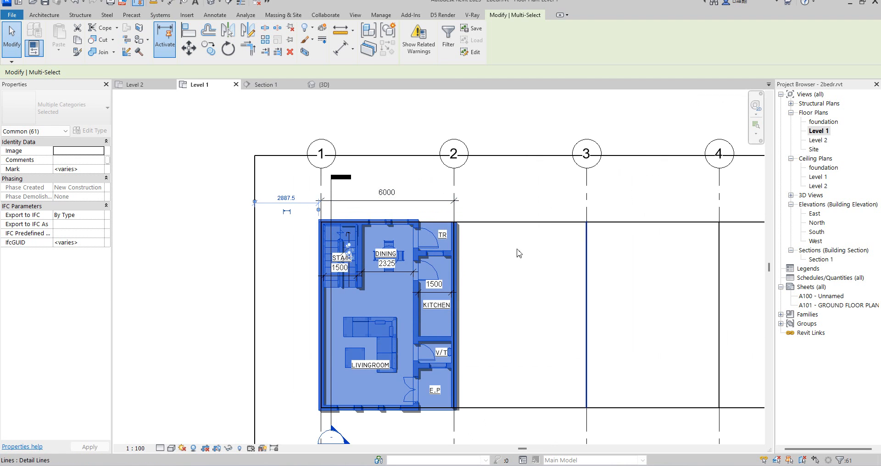
pyautogui.scroll(-3, 439, 263)
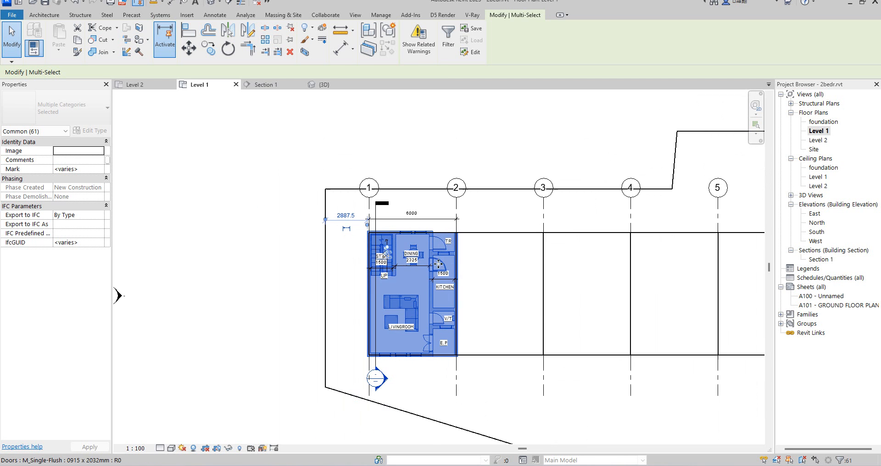
pyautogui.click(210, 51)
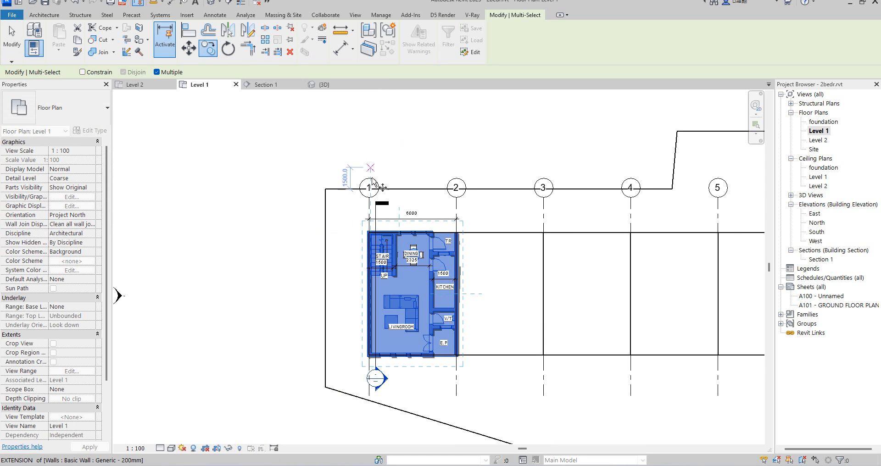
pyautogui.scroll(2, 374, 197)
pyautogui.click(375, 200)
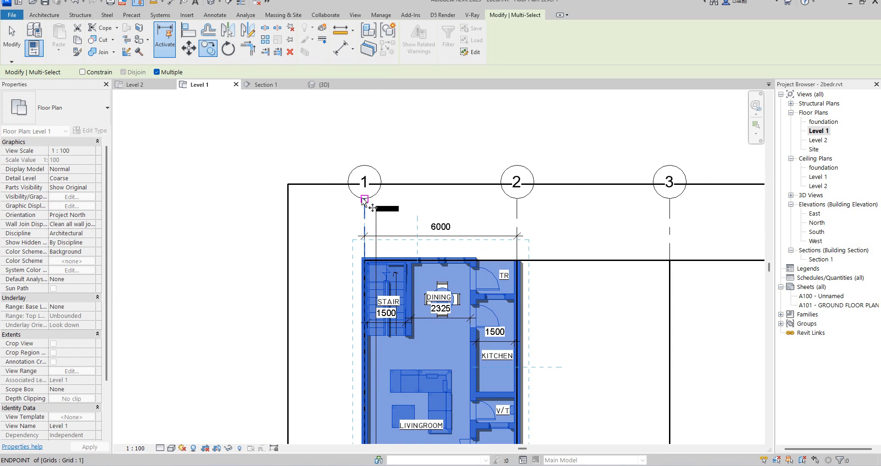
pyautogui.click(364, 199)
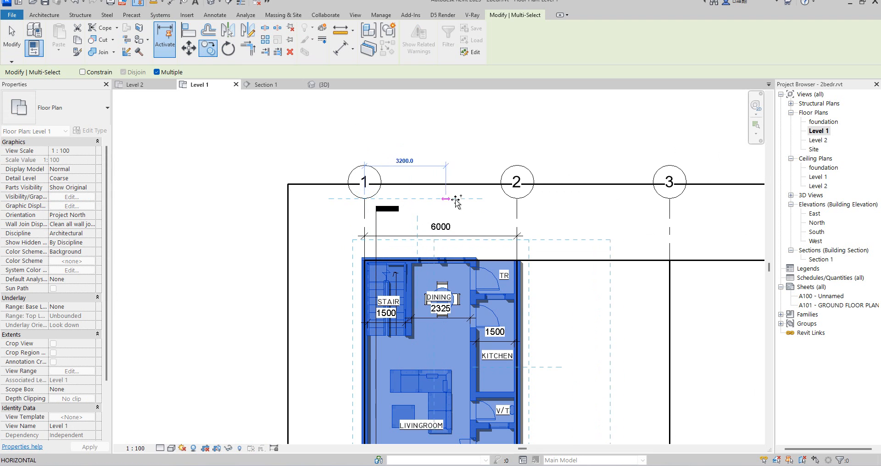
pyautogui.click(517, 199)
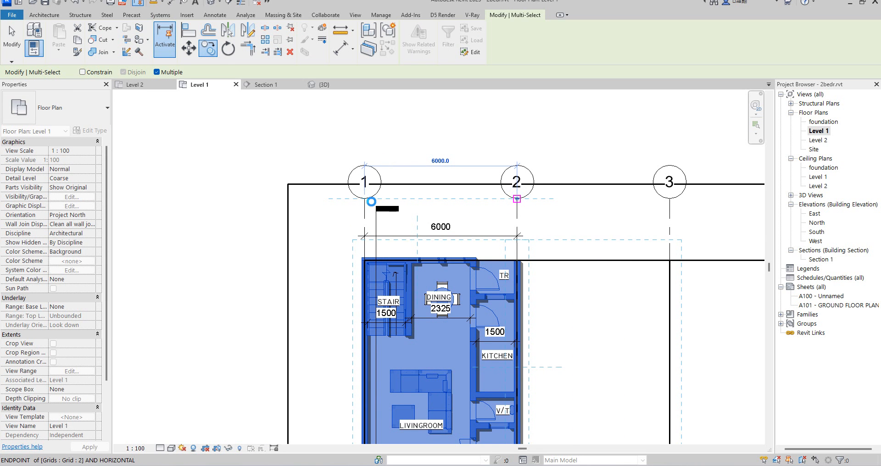
# - Place three more copies of the unit at grids 3, 4 and 5, each 6000 mm further along, and end the Copy command
pyautogui.scroll(-2, 346, 201)
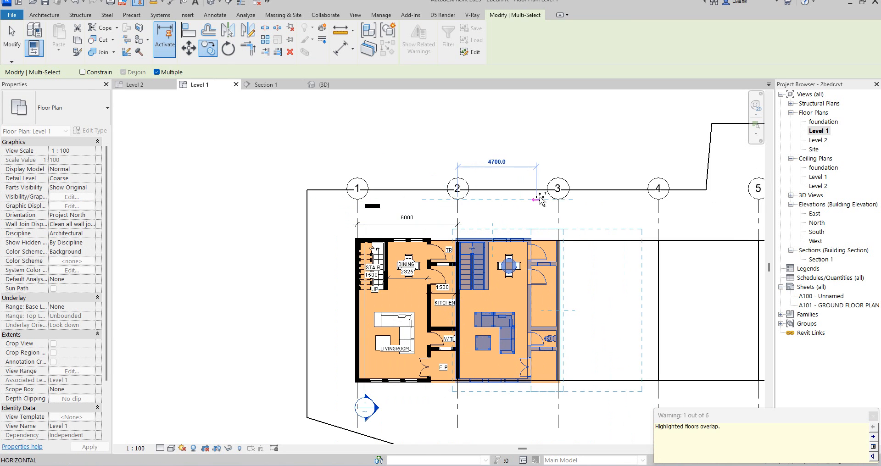
pyautogui.click(561, 199)
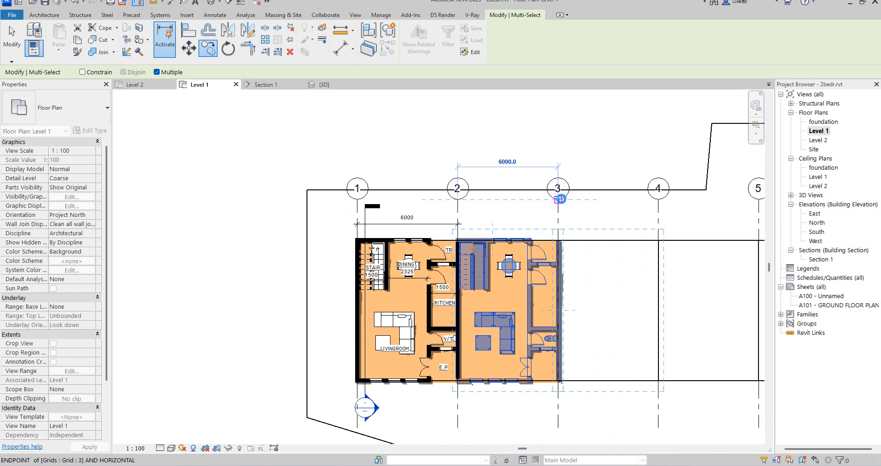
pyautogui.click(659, 199)
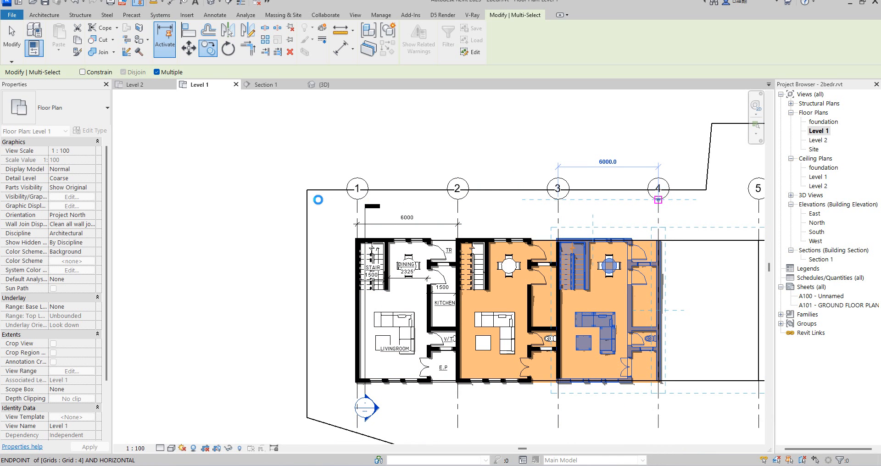
pyautogui.scroll(-3, 659, 201)
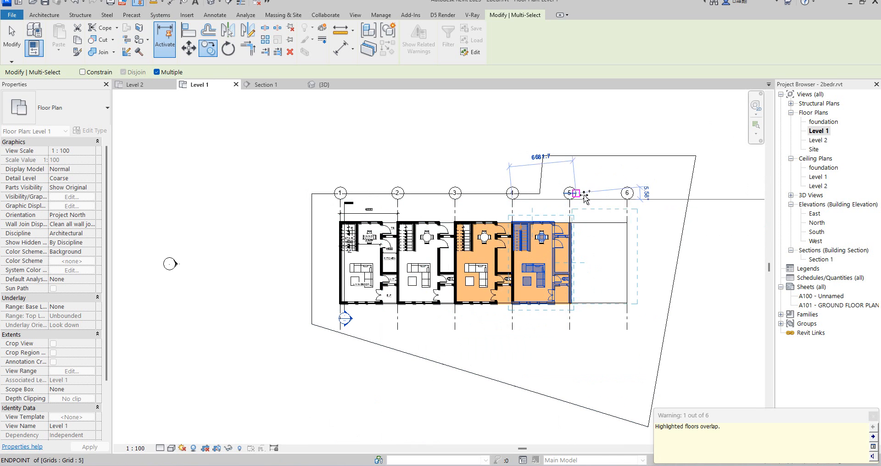
pyautogui.scroll(2, 574, 206)
pyautogui.click(561, 200)
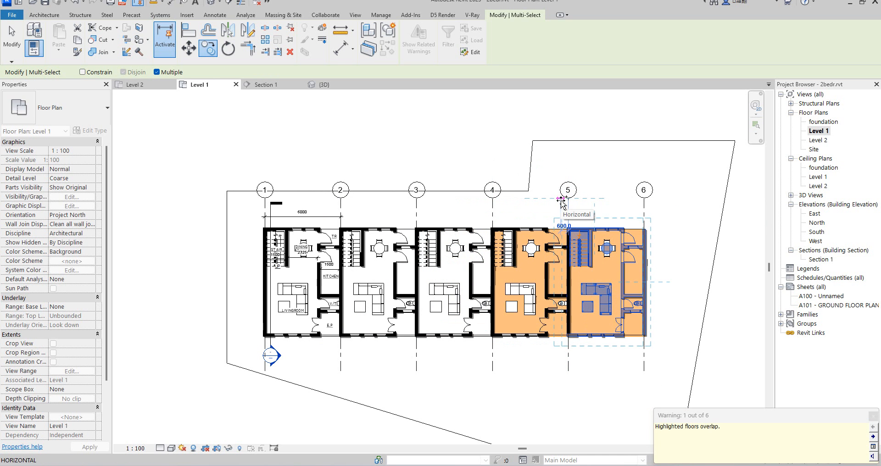
pyautogui.click(561, 201)
pyautogui.press('Escape')
pyautogui.scroll(5, 356, 309)
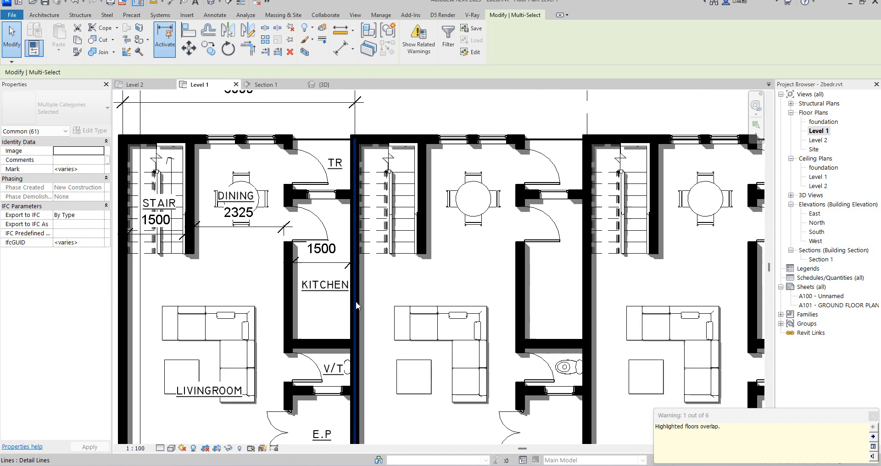
# - Clear the selection and delete the duplicate party wall on grid 3
pyautogui.scroll(5, 345, 163)
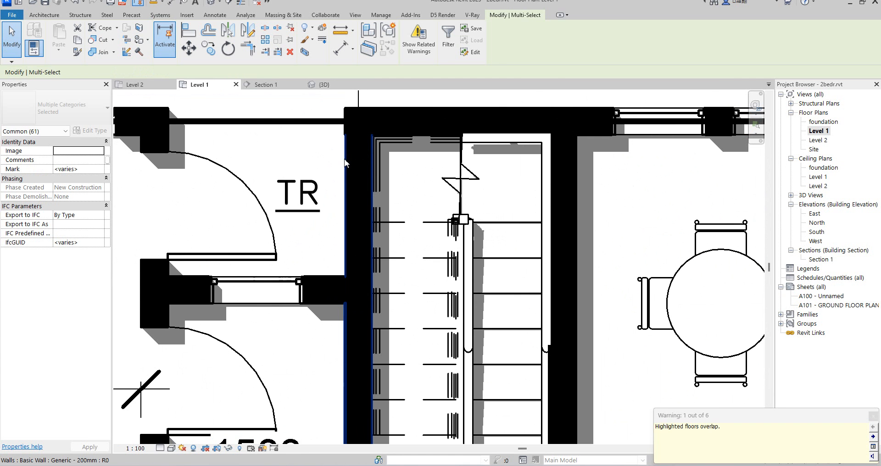
pyautogui.press('Escape')
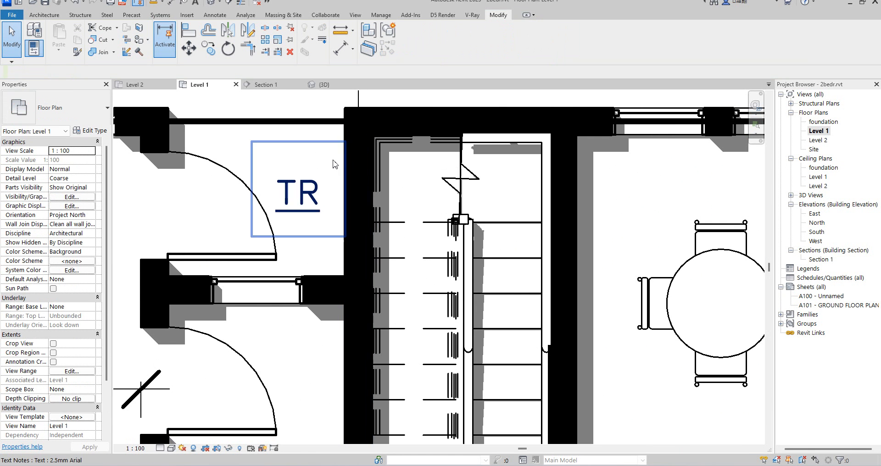
pyautogui.scroll(-5, 334, 165)
pyautogui.scroll(4, 485, 266)
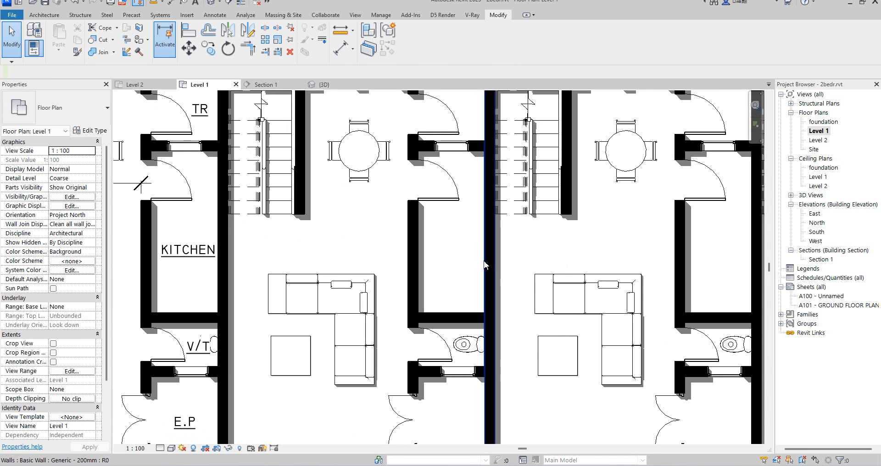
pyautogui.click(485, 264)
pyautogui.click(483, 262)
pyautogui.press('Delete')
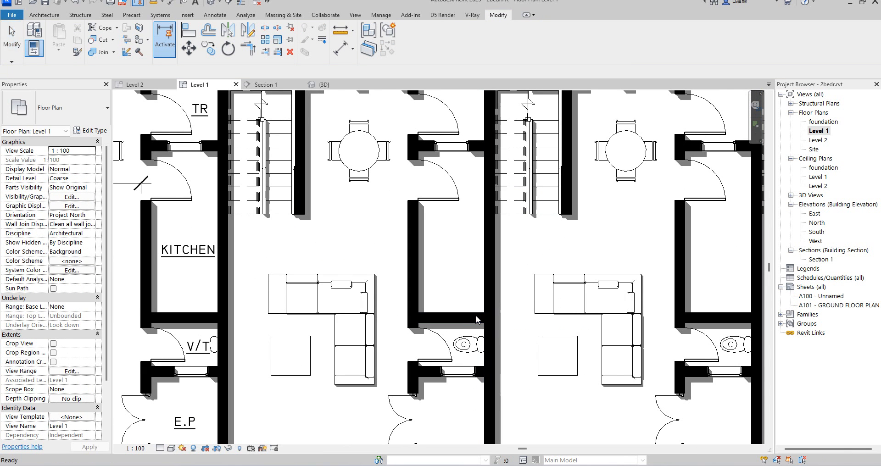
# - Delete the duplicate party wall on grid 4
pyautogui.scroll(-4, 478, 320)
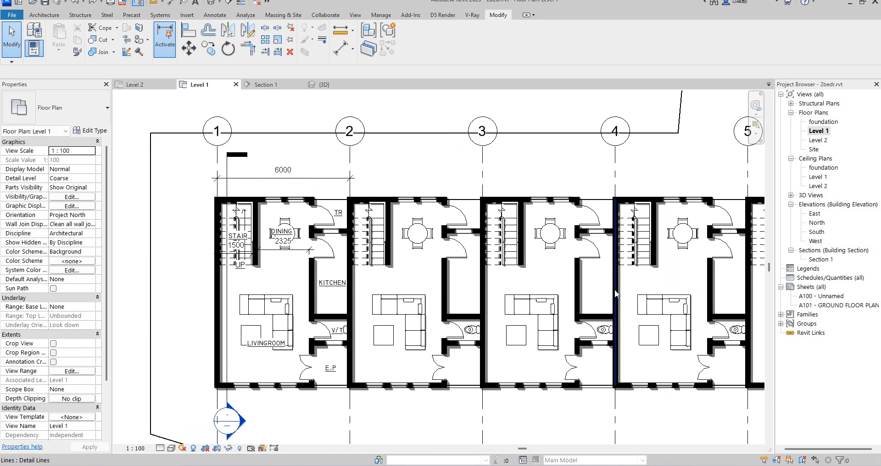
pyautogui.scroll(4, 619, 280)
pyautogui.click(619, 276)
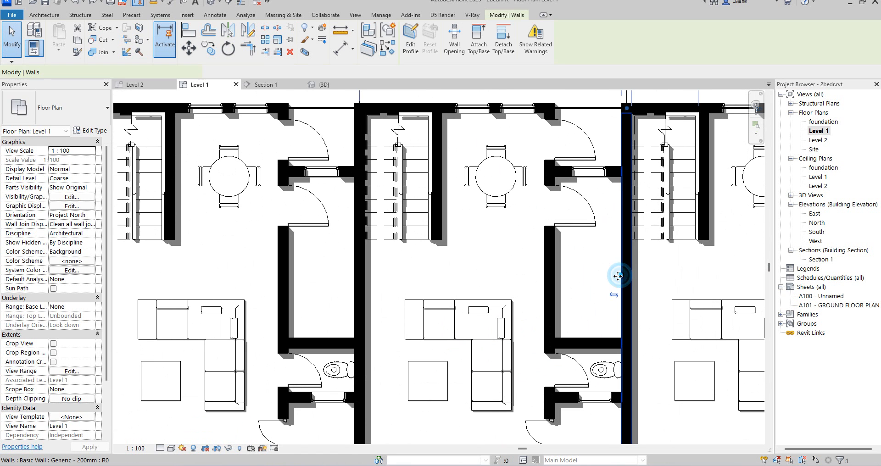
pyautogui.press('Delete')
pyautogui.scroll(-4, 590, 288)
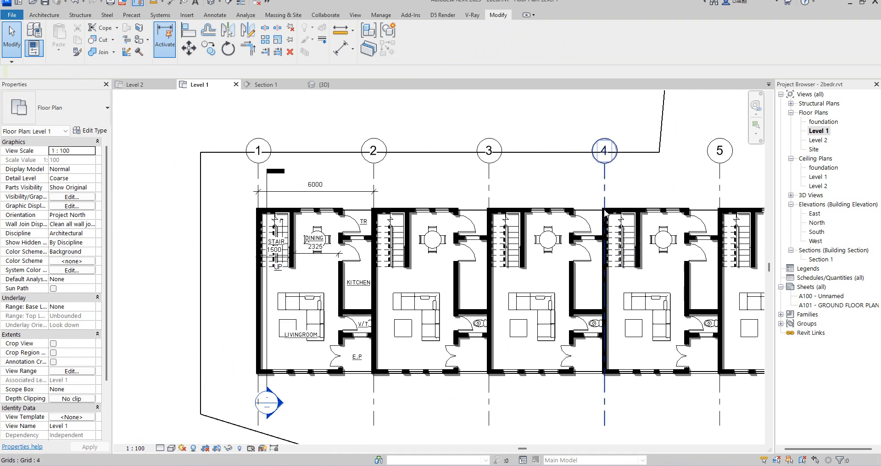
pyautogui.scroll(3, 604, 216)
pyautogui.scroll(-4, 413, 225)
pyautogui.scroll(2, 617, 301)
pyautogui.scroll(5, 617, 301)
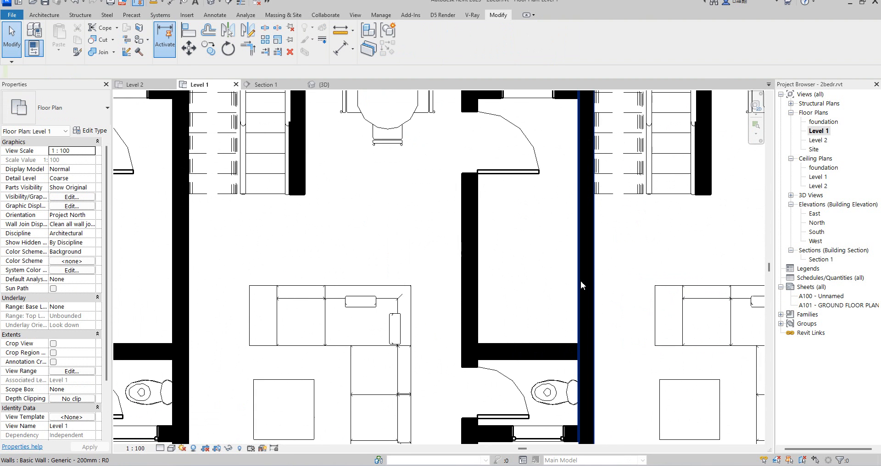
pyautogui.scroll(-7, 580, 295)
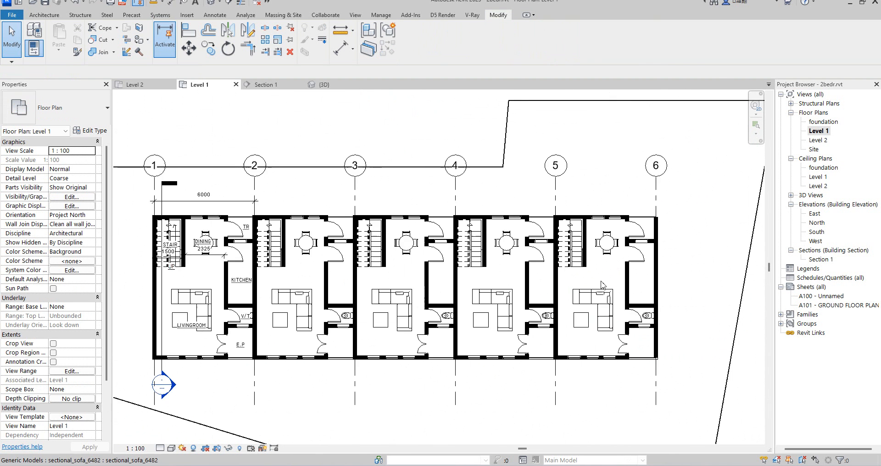
# - Try to delete the end wall on grid 6, and undo the deletion
pyautogui.scroll(3, 656, 288)
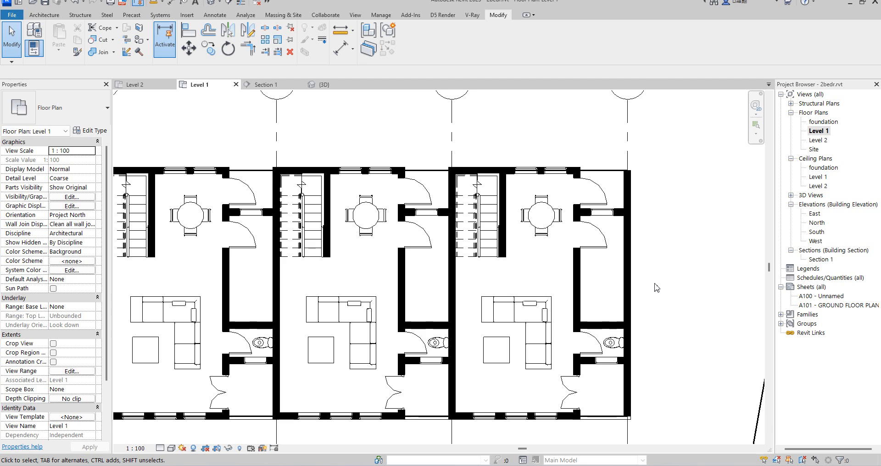
pyautogui.click(623, 295)
pyautogui.press('Delete')
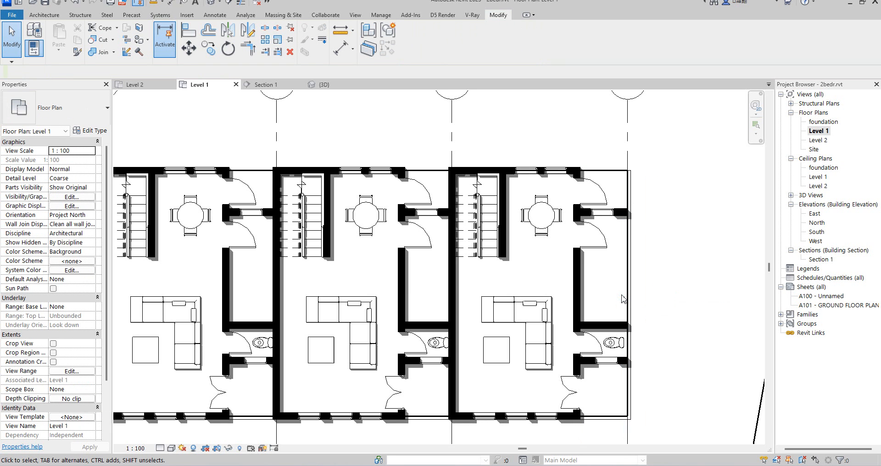
pyautogui.click(627, 247)
pyautogui.click(689, 249)
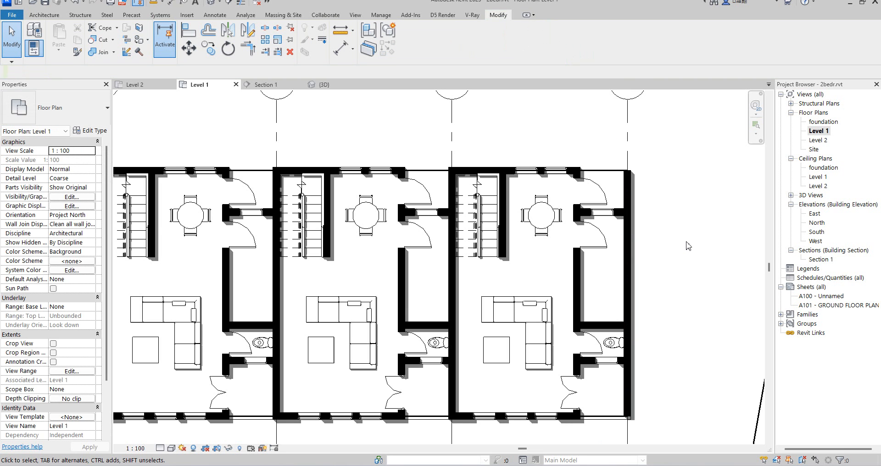
# - Delete the wide detail line running along the outer wall on grid 1 in the Level 1 floor plan
pyautogui.scroll(-3, 688, 249)
pyautogui.scroll(2, 235, 259)
pyautogui.scroll(2, 235, 258)
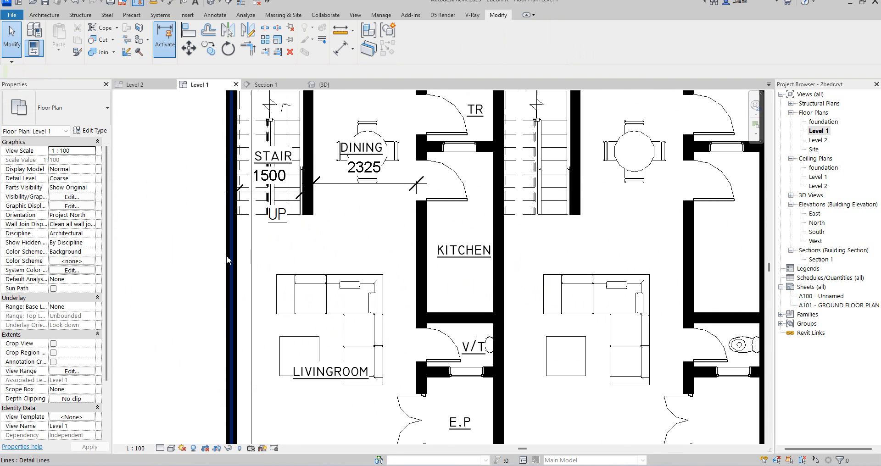
pyautogui.click(232, 261)
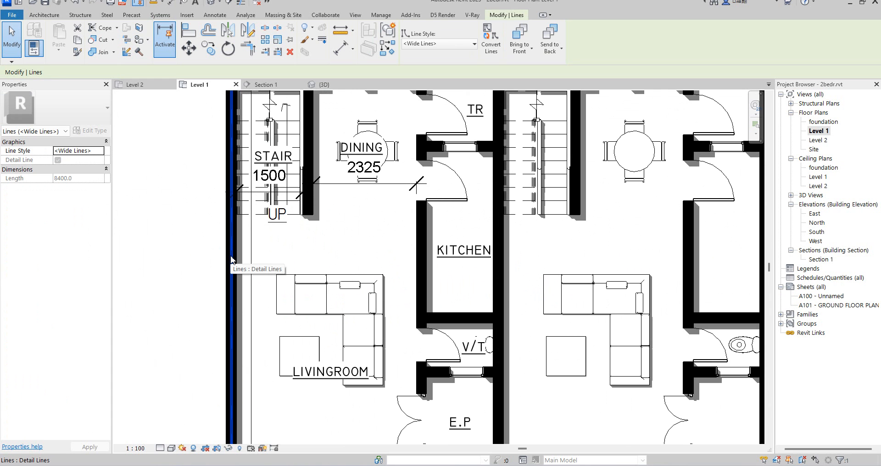
pyautogui.press('Delete')
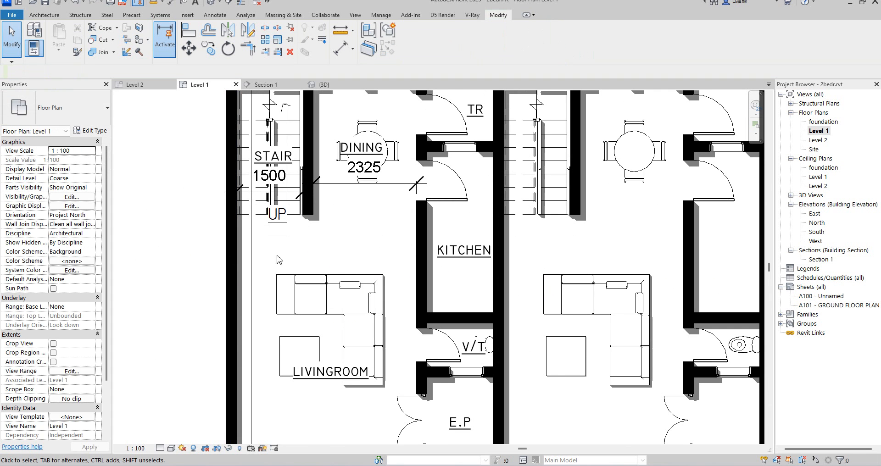
pyautogui.scroll(-2, 369, 278)
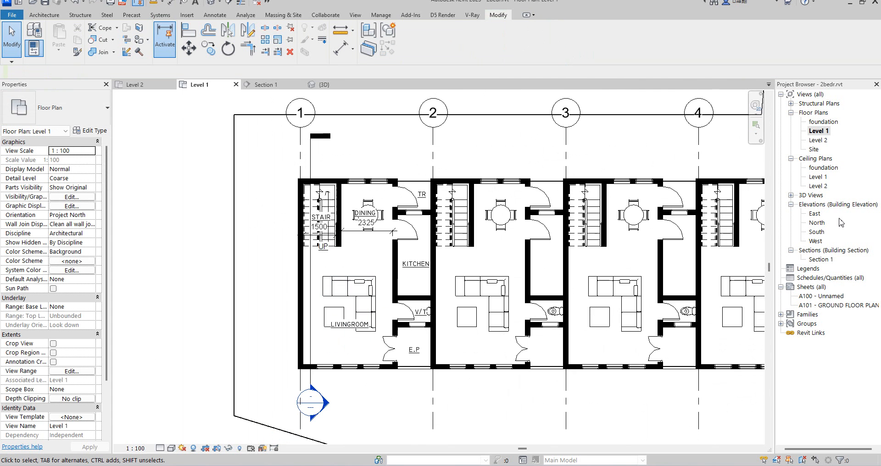
# - Open the Level 2 floor plan and select the party walls on grids 2 and 3 in turn
pyautogui.doubleClick(818, 140)
pyautogui.scroll(5, 357, 297)
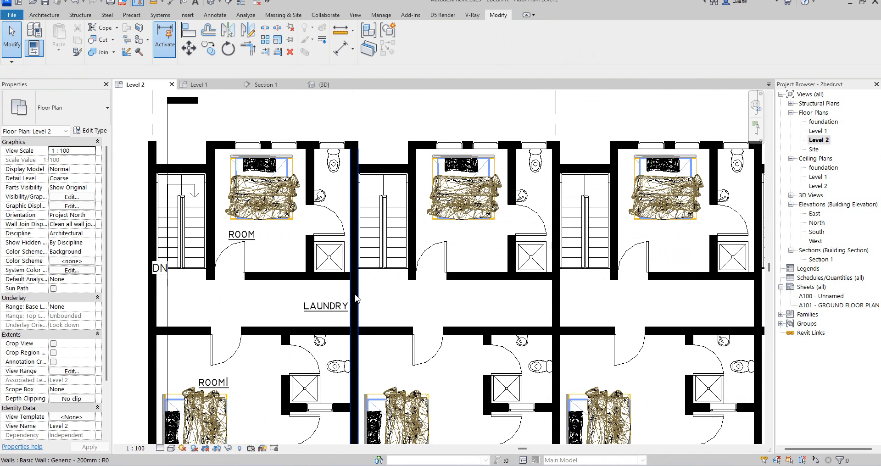
pyautogui.click(355, 297)
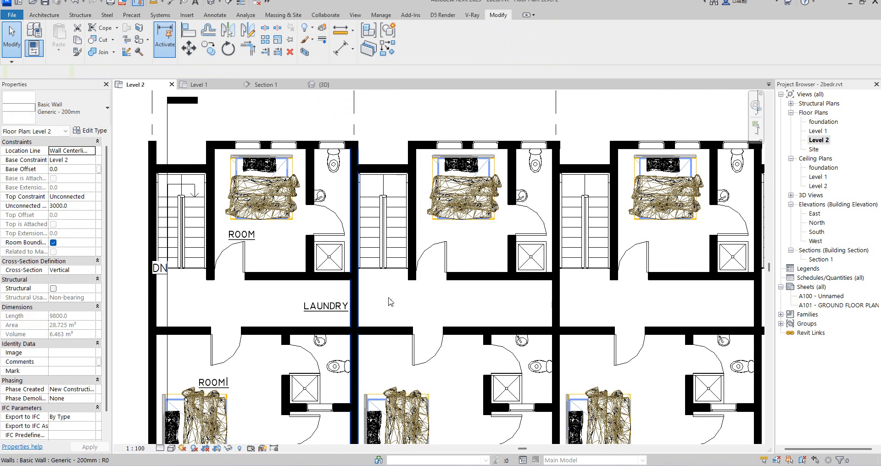
pyautogui.press('Escape')
pyautogui.click(553, 307)
pyautogui.scroll(-4, 553, 308)
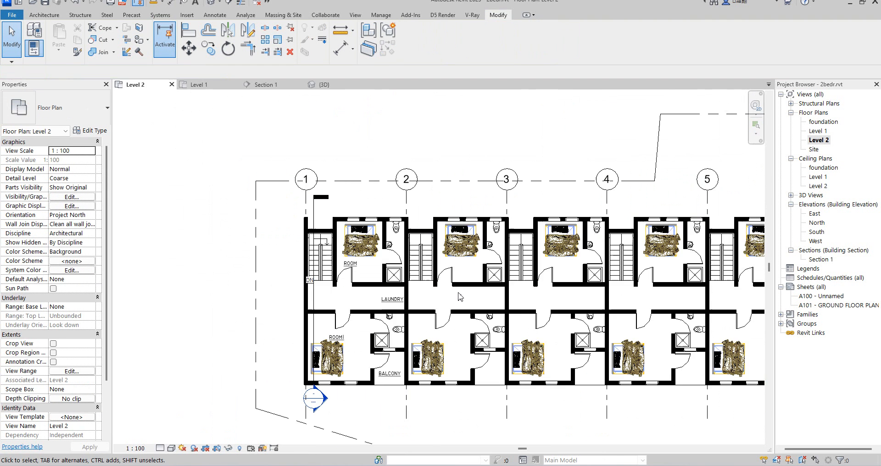
# - Try to delete the Level 2 party wall on grid 4, and undo the deletion
pyautogui.click(605, 302)
pyautogui.press('Delete')
pyautogui.hotkey('ctrl', 'z')
# - Delete the duplicate party wall on grid 5 in the Level 2 floor plan
pyautogui.scroll(3, 684, 304)
pyautogui.scroll(-2, 725, 304)
pyautogui.moveTo(605, 304); pyautogui.dragTo(467, 304, button='middle')
pyautogui.scroll(-1, 468, 300)
pyautogui.scroll(4, 568, 302)
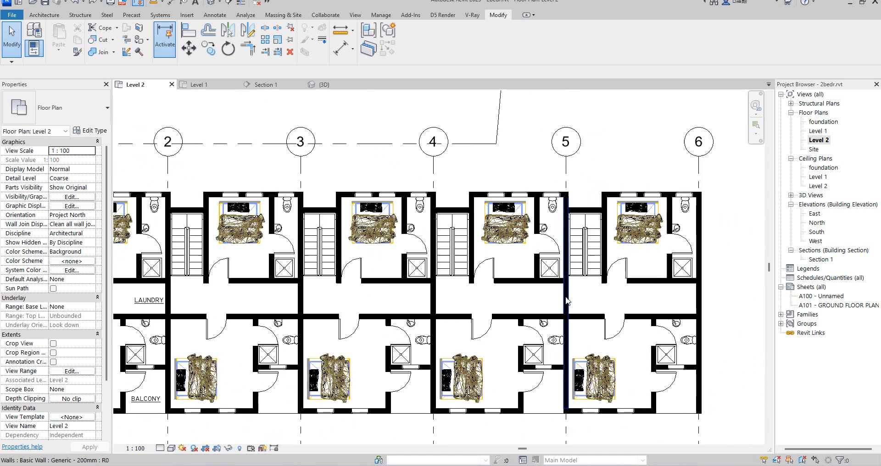
pyautogui.click(566, 302)
pyautogui.press('Delete')
pyautogui.scroll(-6, 567, 305)
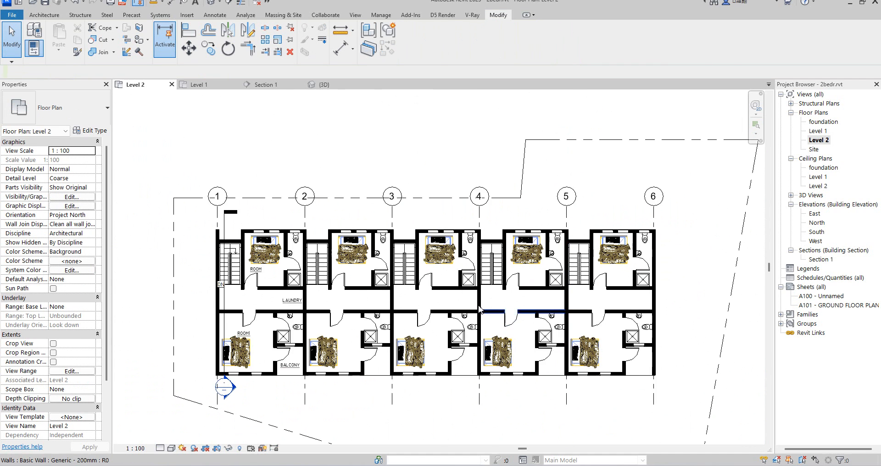
# - Open the 3D view and examine the row of five units from its rear corners
pyautogui.scroll(2, 532, 289)
pyautogui.scroll(-4, 453, 211)
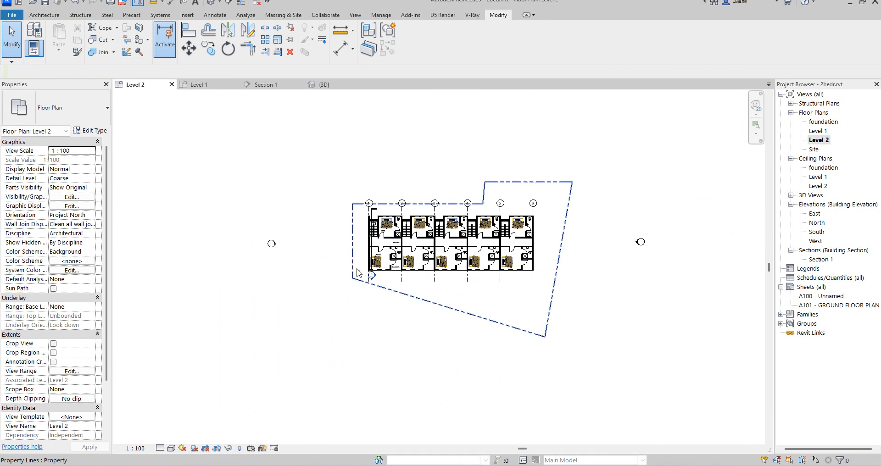
pyautogui.scroll(2, 478, 260)
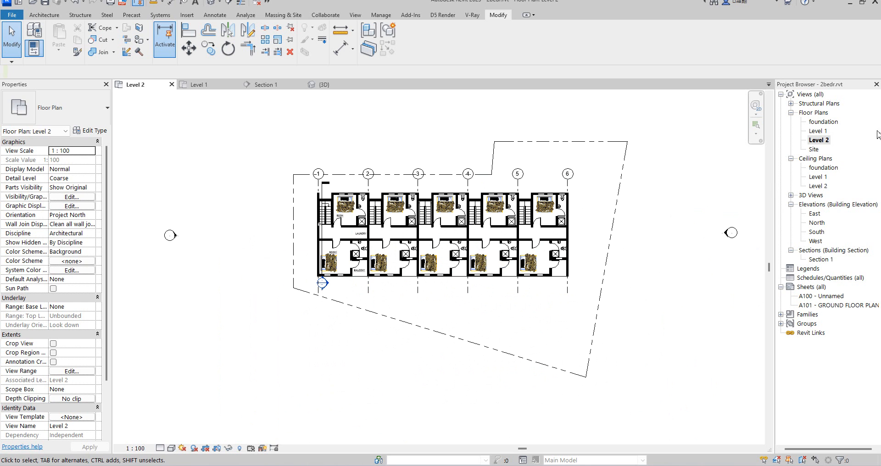
pyautogui.click(791, 196)
pyautogui.doubleClick(816, 204)
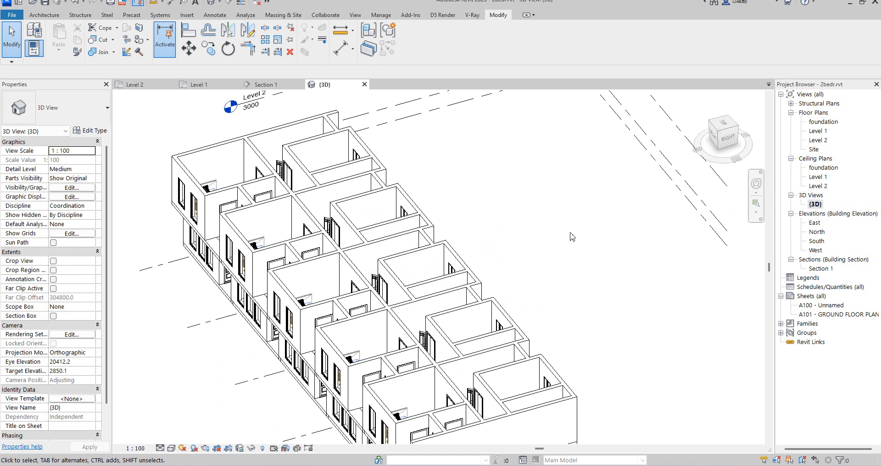
pyautogui.click(738, 131)
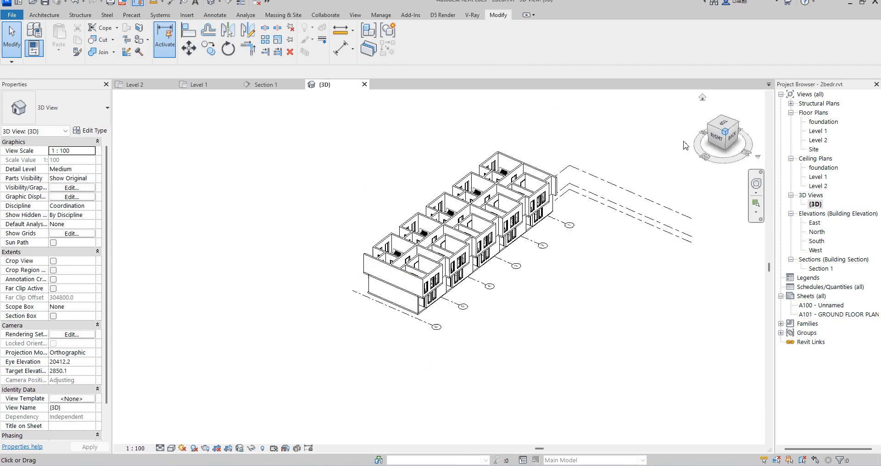
pyautogui.click(736, 124)
pyautogui.scroll(4, 452, 320)
pyautogui.scroll(-6, 414, 271)
pyautogui.scroll(4, 427, 289)
# - View the model from above, restore the home orientation, and clear the selection of levels
pyautogui.moveTo(419, 302); pyautogui.dragTo(379, 262)
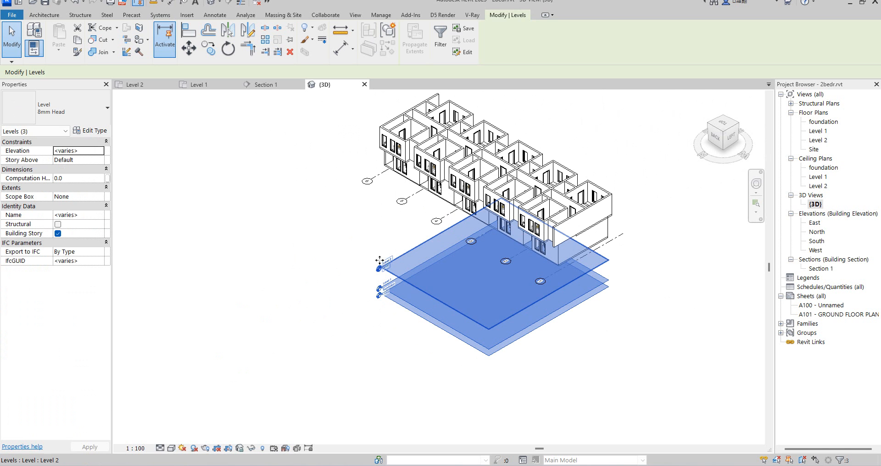
pyautogui.click(723, 130)
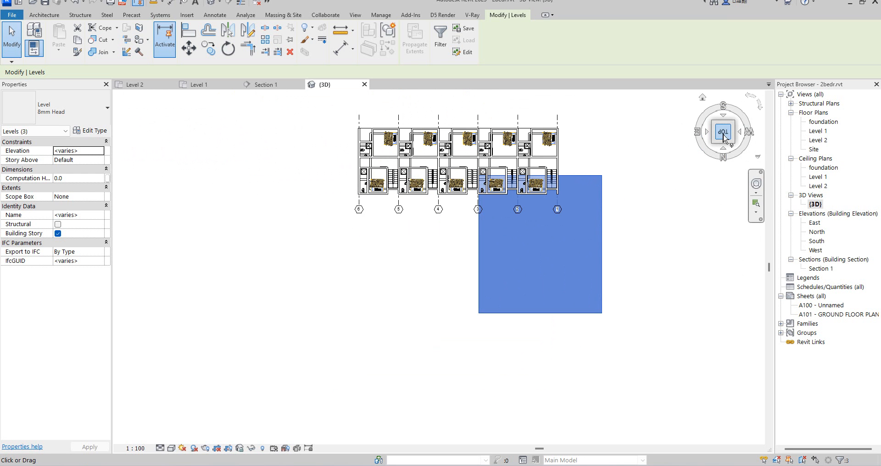
pyautogui.click(702, 97)
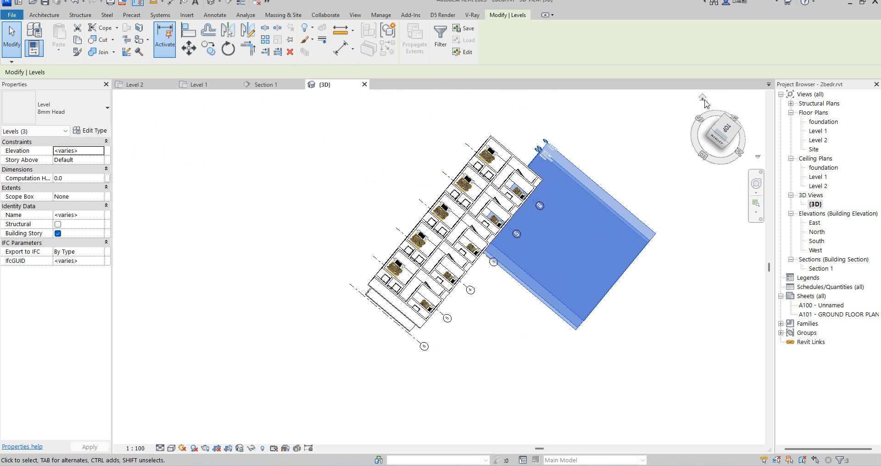
pyautogui.click(642, 257)
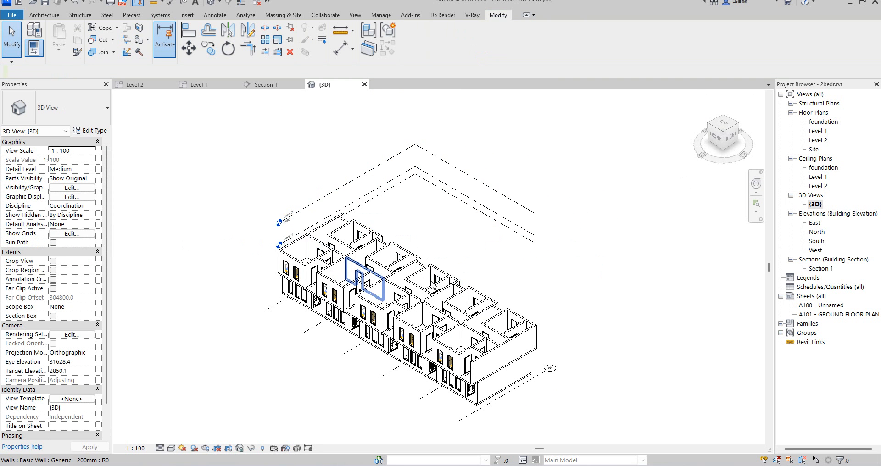
pyautogui.scroll(1, 456, 398)
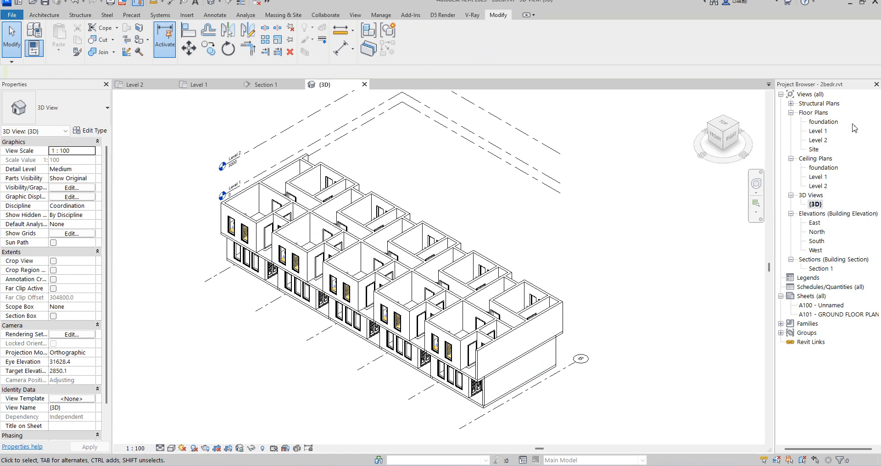
# - Inspect the row of units from the rear right corner and again from the front right corner
pyautogui.click(739, 126)
pyautogui.scroll(2, 316, 325)
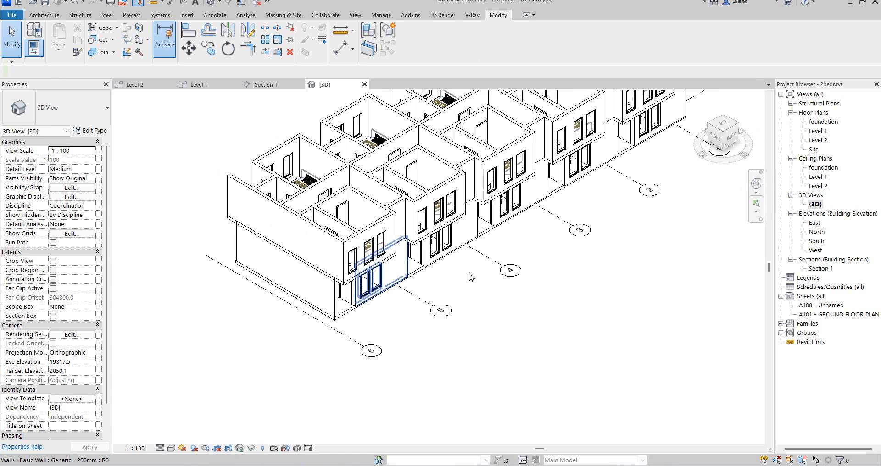
pyautogui.click(707, 124)
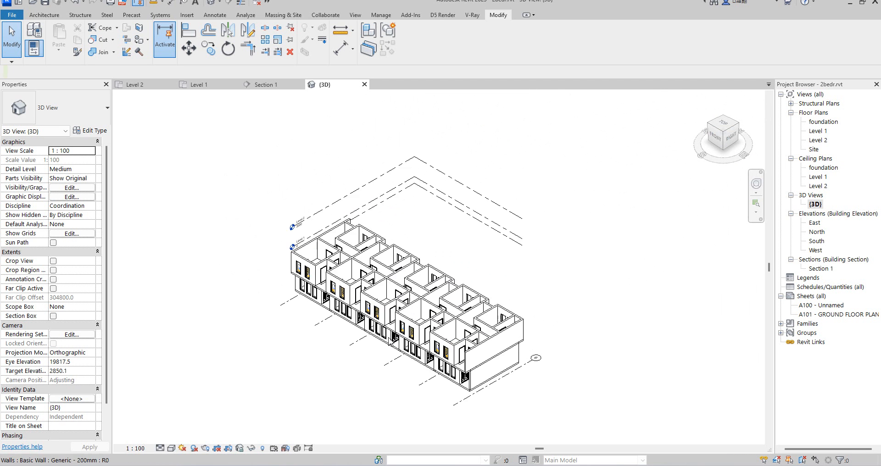
pyautogui.scroll(2, 441, 392)
pyautogui.scroll(-4, 692, 159)
pyautogui.scroll(-2, 471, 206)
pyautogui.scroll(6, 504, 152)
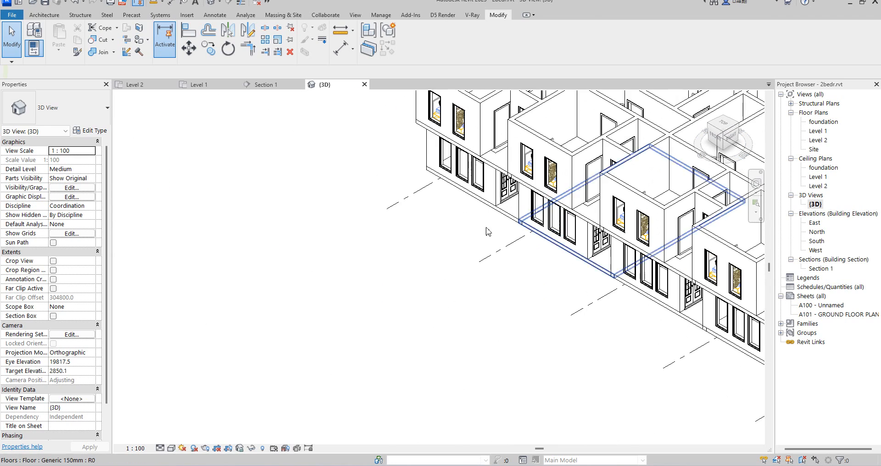
pyautogui.scroll(-2, 398, 223)
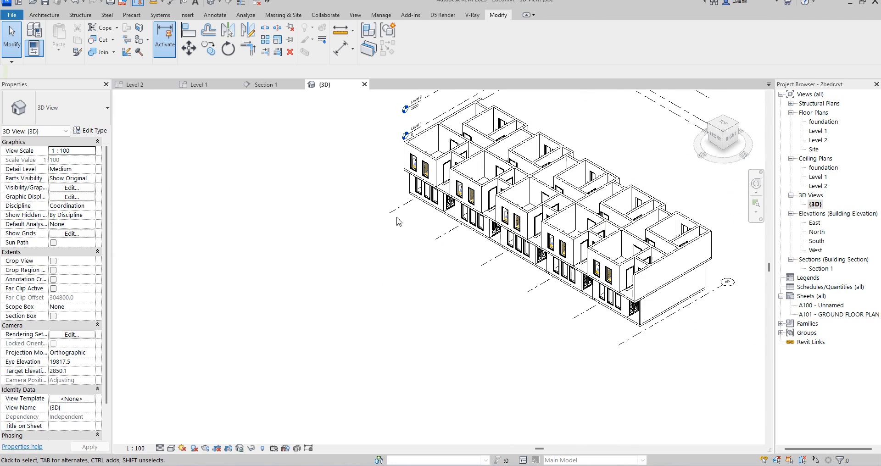
# - Set the 3D view's visual style to Shaded and review the front facade and the end wall at grid 6
pyautogui.click(172, 449)
pyautogui.click(189, 418)
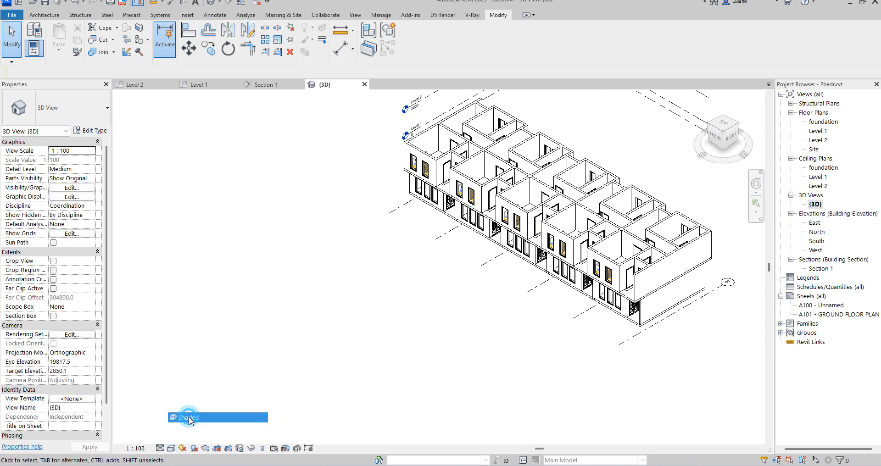
pyautogui.scroll(3, 568, 315)
pyautogui.scroll(-3, 405, 316)
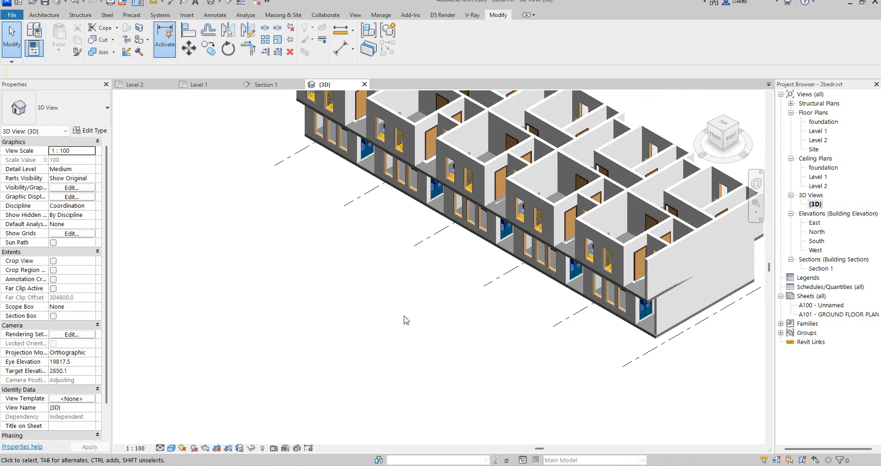
pyautogui.scroll(3, 538, 221)
pyautogui.scroll(-3, 539, 223)
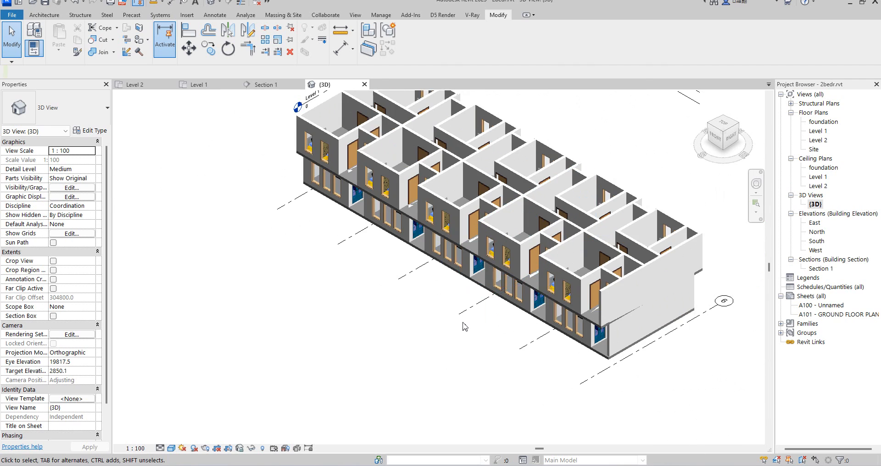
pyautogui.scroll(3, 605, 307)
pyautogui.scroll(-2, 605, 306)
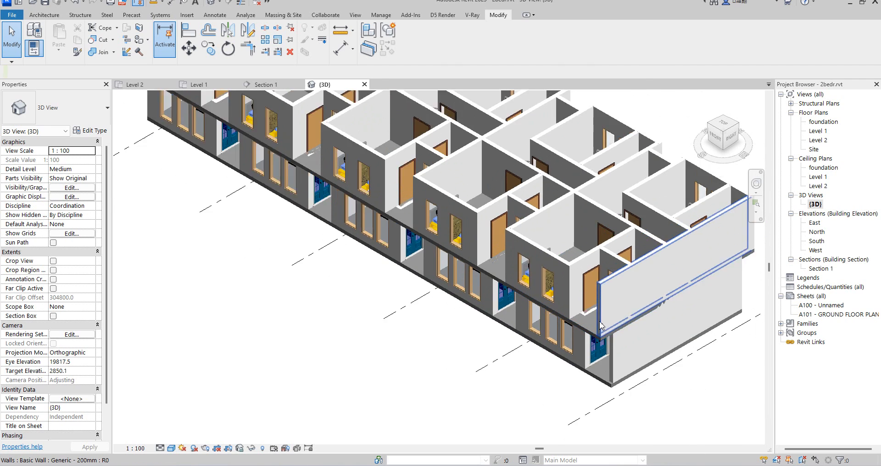
pyautogui.scroll(-3, 417, 295)
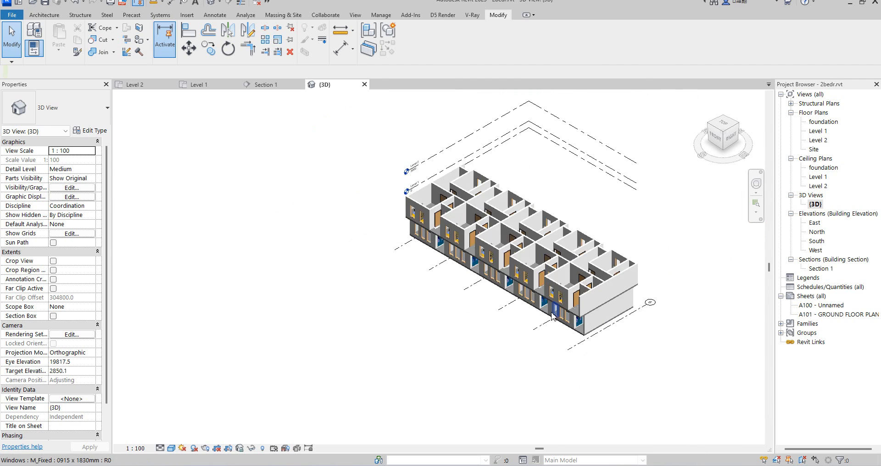
pyautogui.scroll(3, 491, 340)
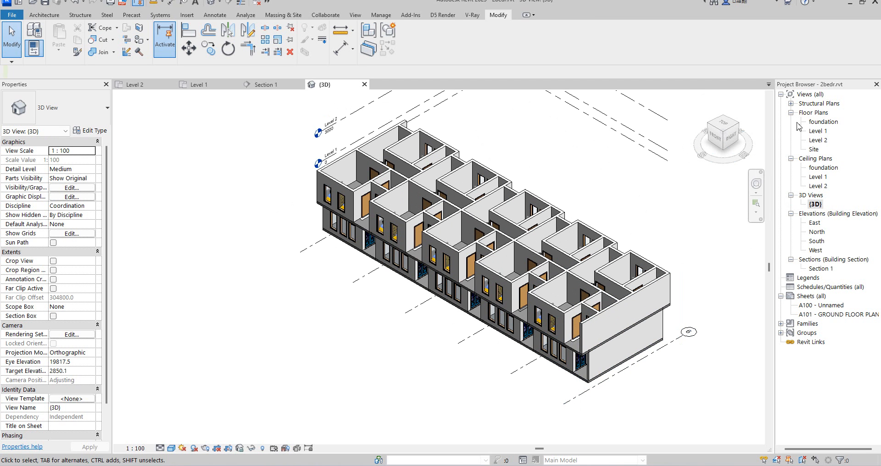
# - Open the Level 1 floor plan and delete the duplicate party wall on grid 3
pyautogui.doubleClick(817, 132)
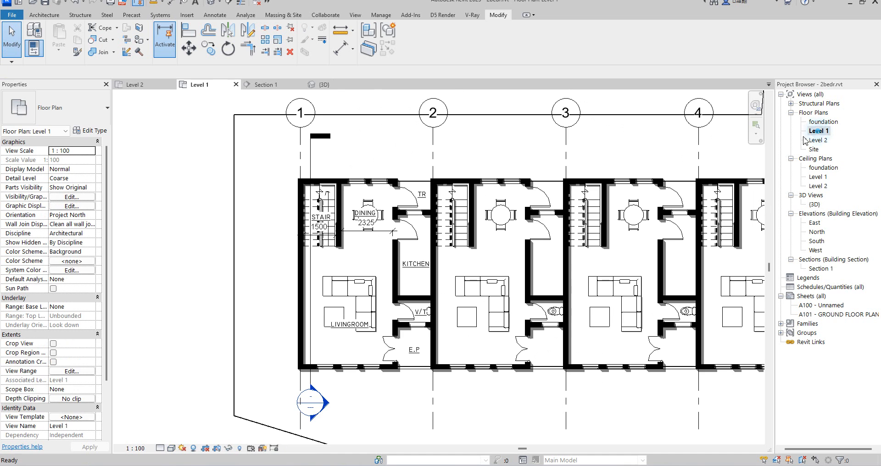
pyautogui.click(564, 271)
pyautogui.press('Delete')
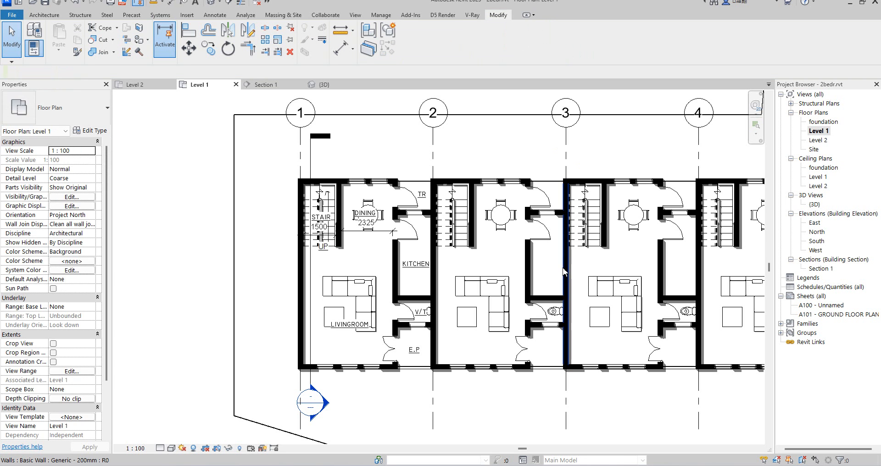
# - Select all instances of the Generic - 200mm wall visible in the Level 1 plan and copy them to the clipboard
pyautogui.click(564, 271)
pyautogui.rightClick(563, 252)
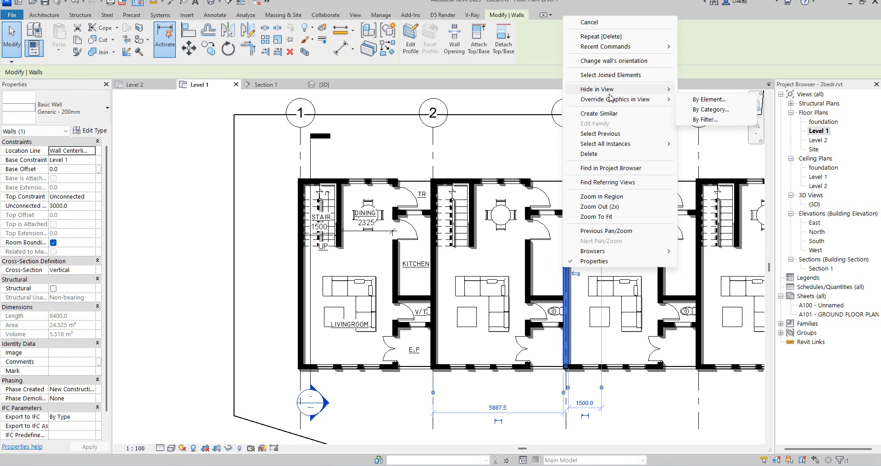
pyautogui.moveTo(618, 92)
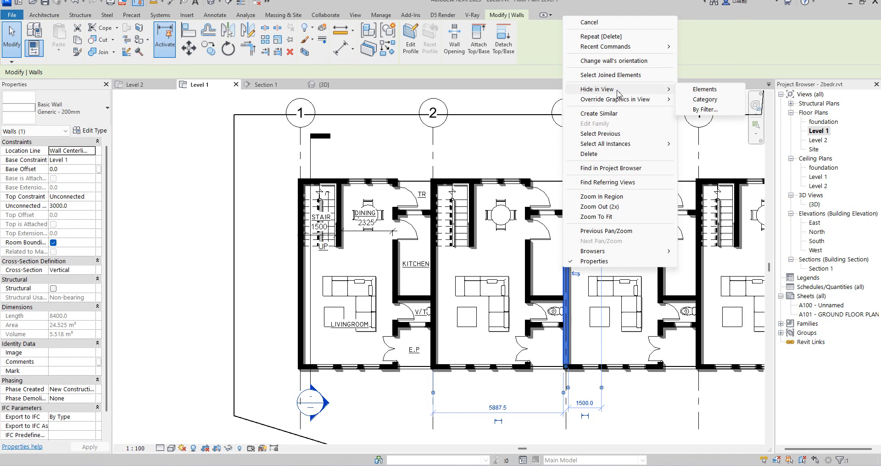
pyautogui.moveTo(615, 146)
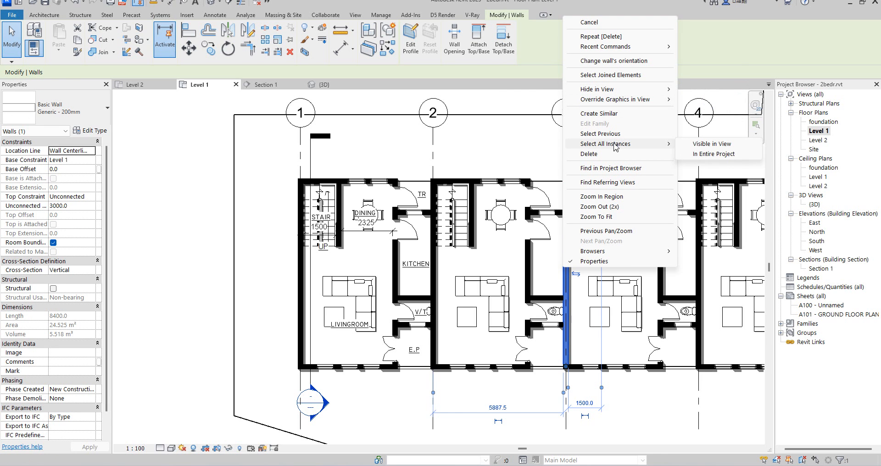
pyautogui.click(712, 144)
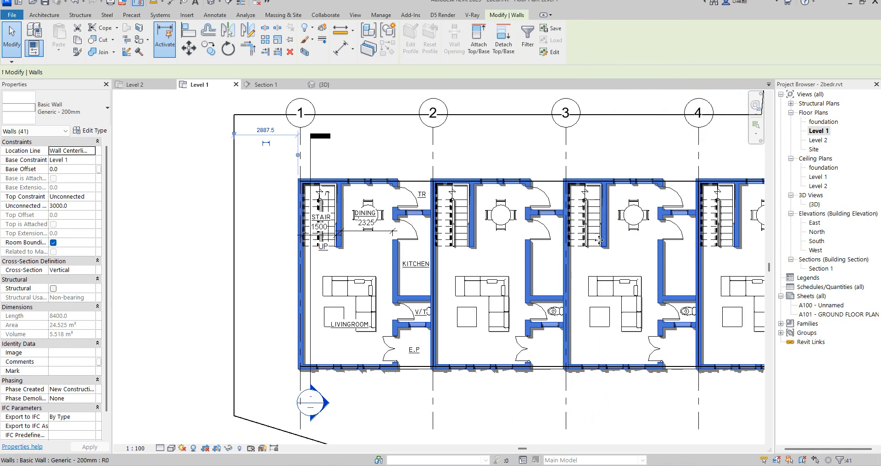
pyautogui.click(76, 41)
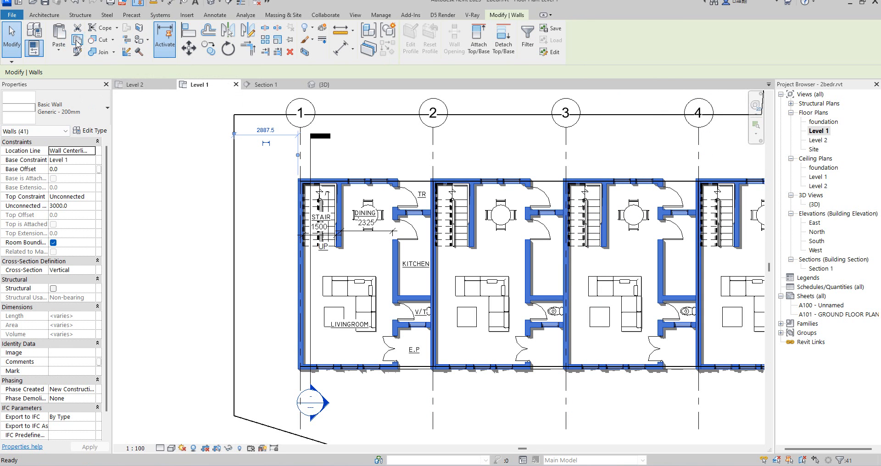
# - Paste the copied Level 1 walls into the foundation floor plan, aligned to the current view
pyautogui.doubleClick(825, 122)
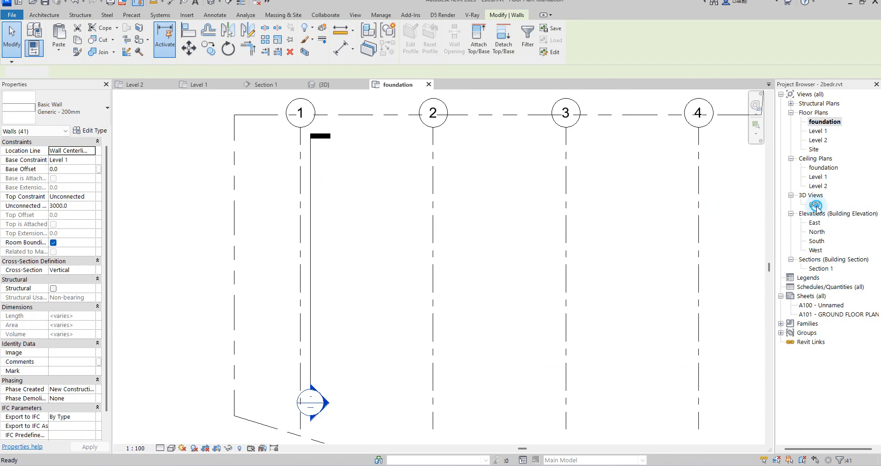
pyautogui.doubleClick(815, 205)
pyautogui.scroll(5, 512, 338)
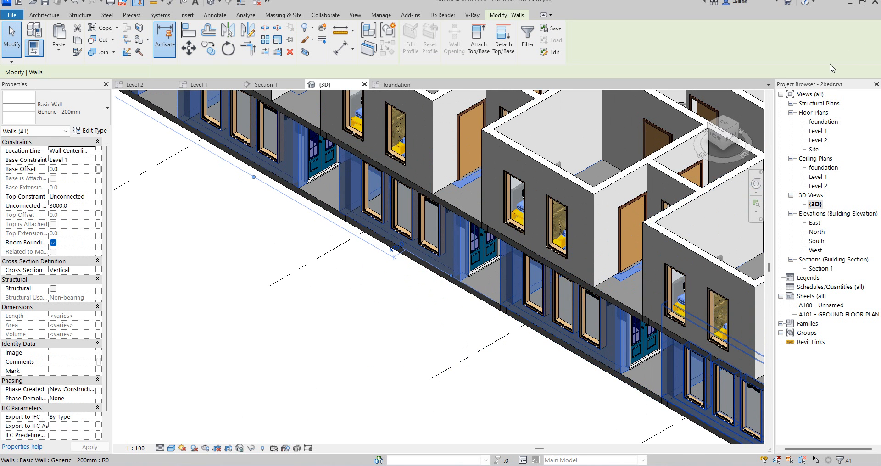
pyautogui.doubleClick(825, 122)
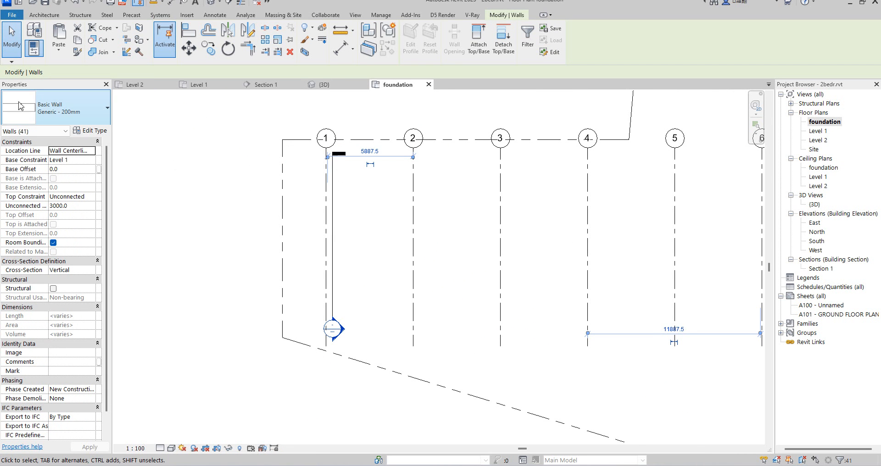
pyautogui.click(58, 48)
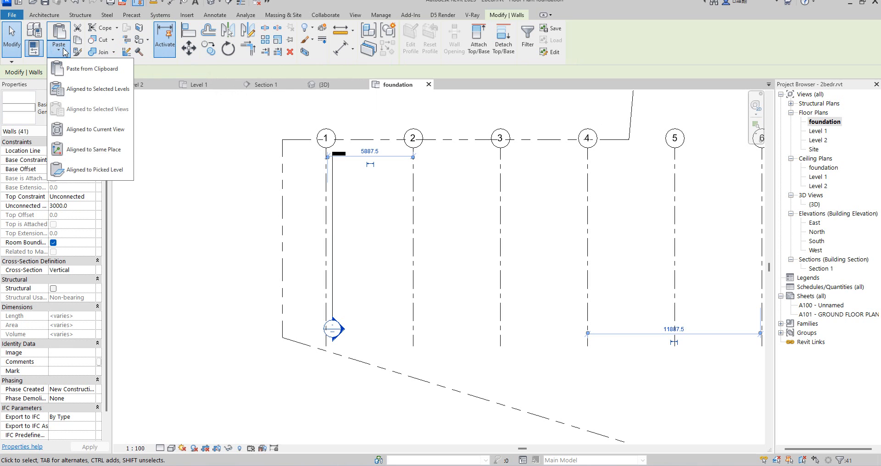
pyautogui.click(101, 129)
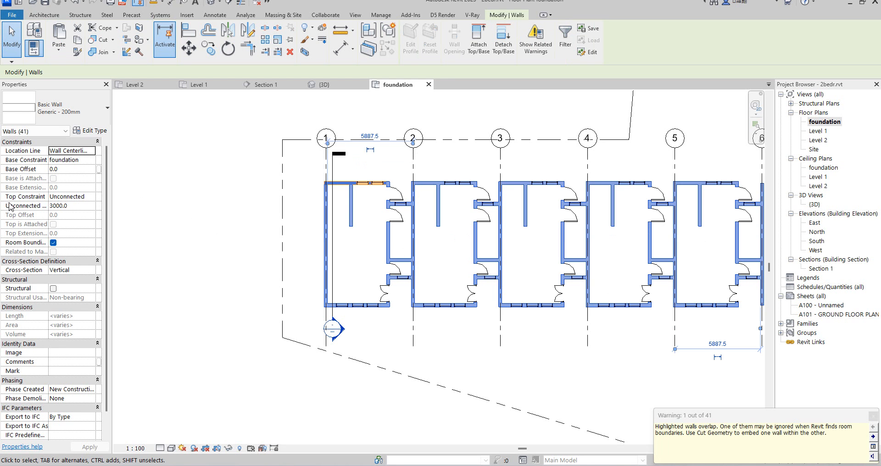
# - Set the unconnected height of the pasted foundation walls to 800, dismiss the overlap warning and clear the selection
pyautogui.click(87, 207)
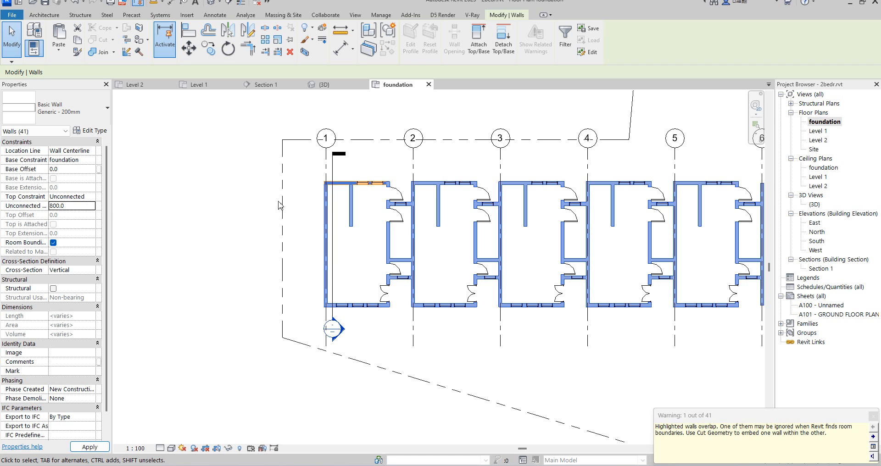
pyautogui.click(873, 416)
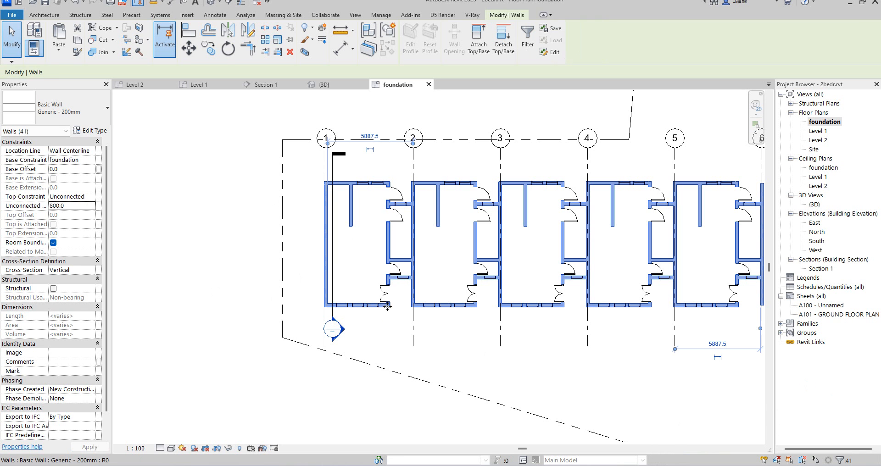
pyautogui.click(299, 213)
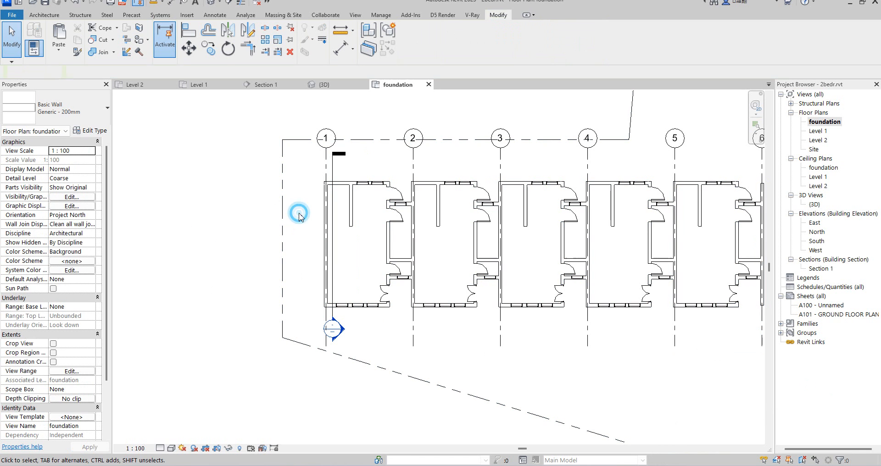
# - Delete all instances of the M_Fixed 0915 x 1830mm window visible in the foundation plan
pyautogui.scroll(2, 386, 201)
pyautogui.click(365, 174)
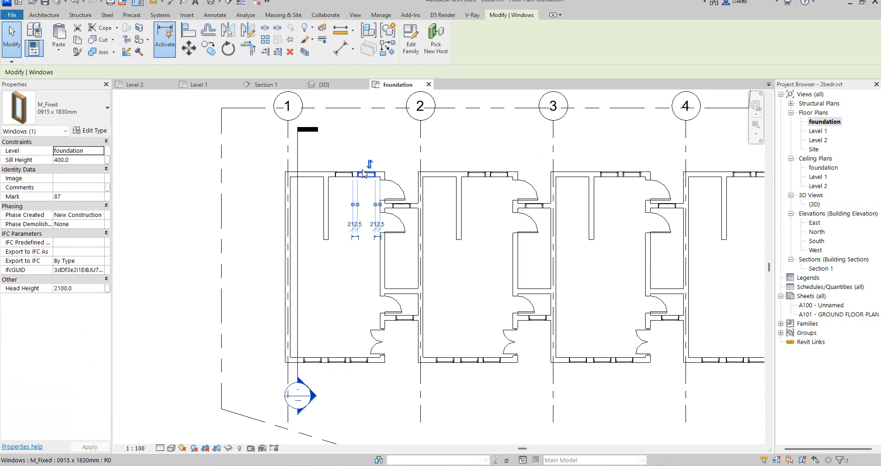
pyautogui.rightClick(364, 173)
pyautogui.moveTo(393, 262)
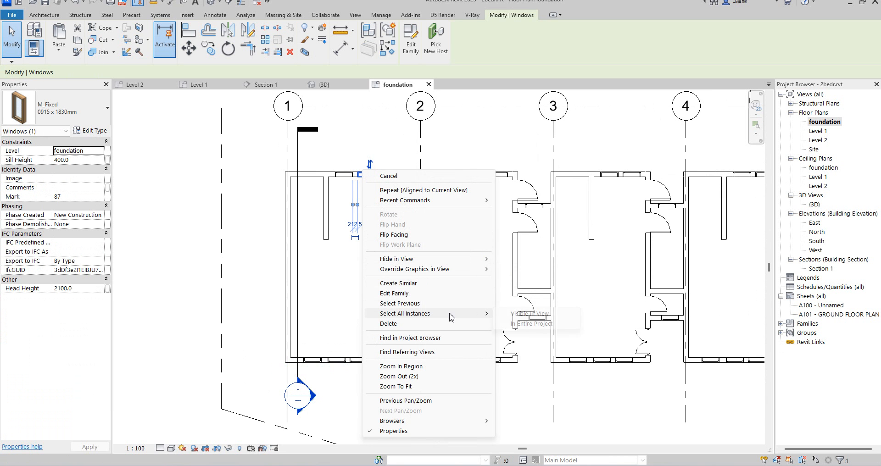
pyautogui.moveTo(452, 314)
pyautogui.click(531, 313)
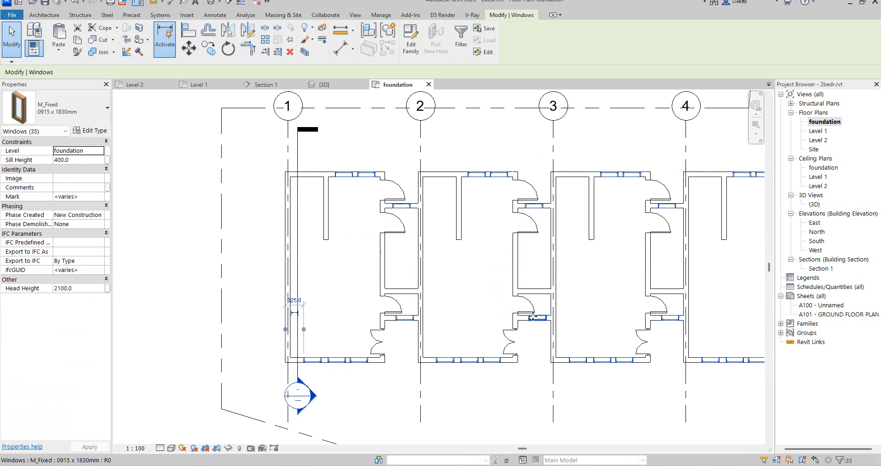
pyautogui.press('Delete')
# - Delete all ExtDbl (4) 1810 x 2110mm double doors visible in the foundation plan
pyautogui.click(376, 344)
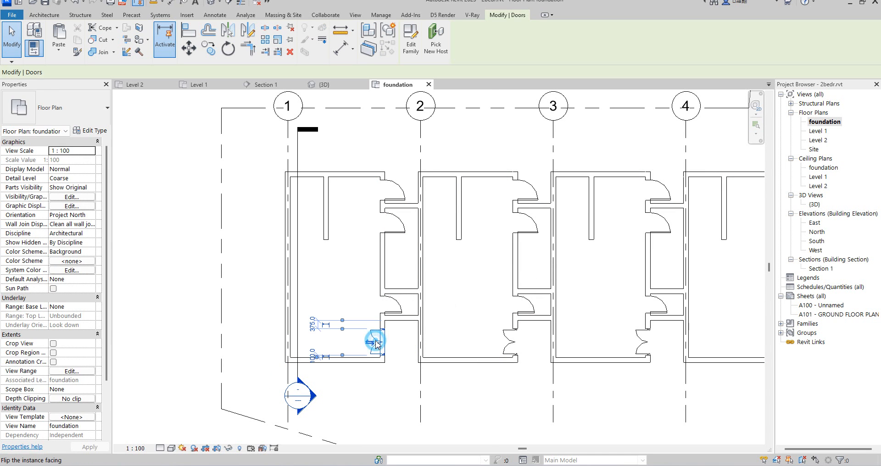
pyautogui.rightClick(376, 344)
pyautogui.moveTo(469, 220)
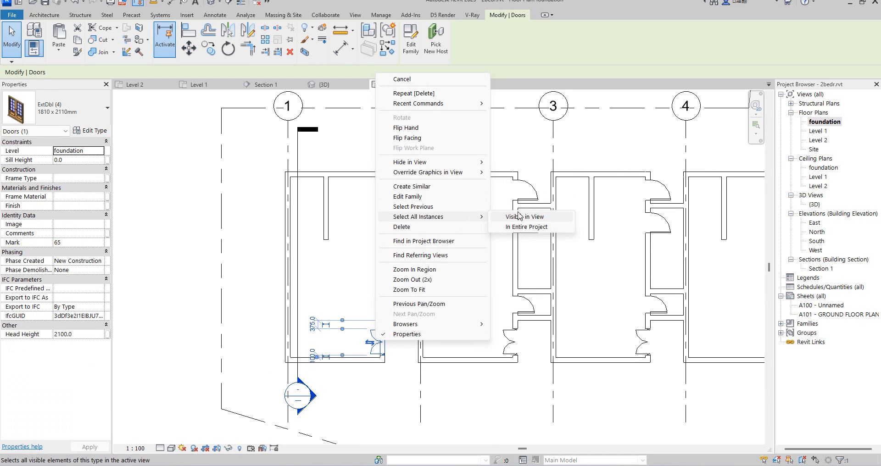
pyautogui.click(531, 217)
pyautogui.press('Delete')
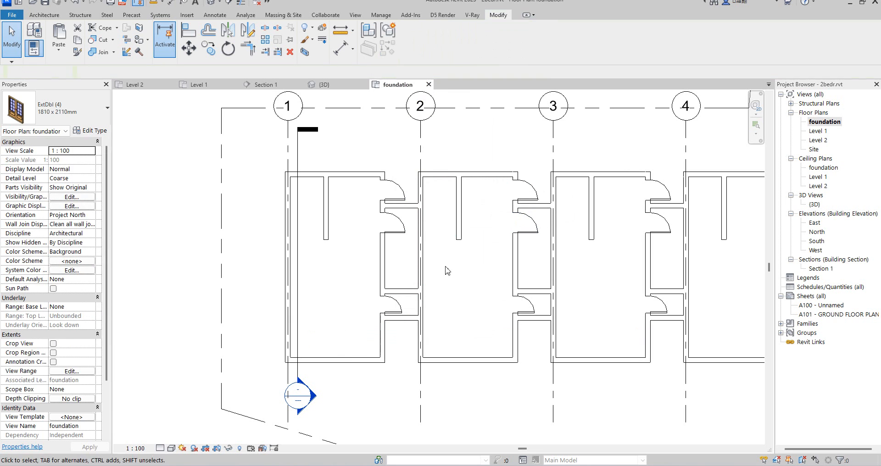
# - Delete all M_Single-Flush 0762 x 2032mm doors visible in the foundation plan
pyautogui.click(401, 311)
pyautogui.rightClick(401, 311)
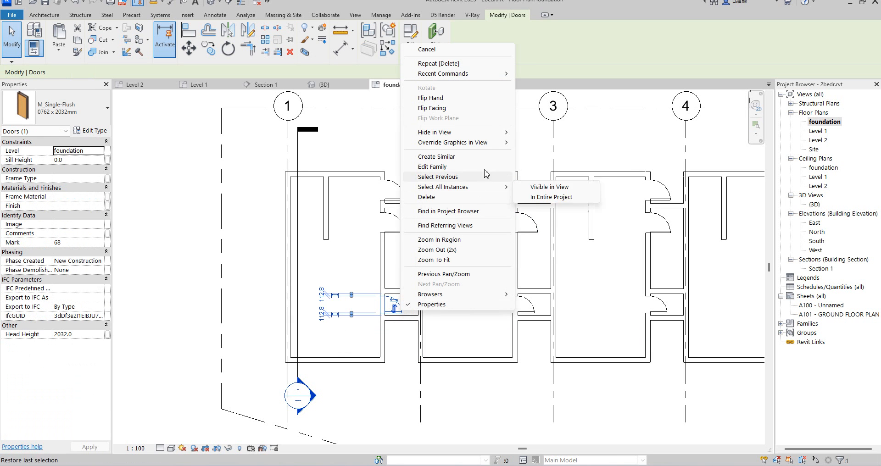
pyautogui.moveTo(490, 136)
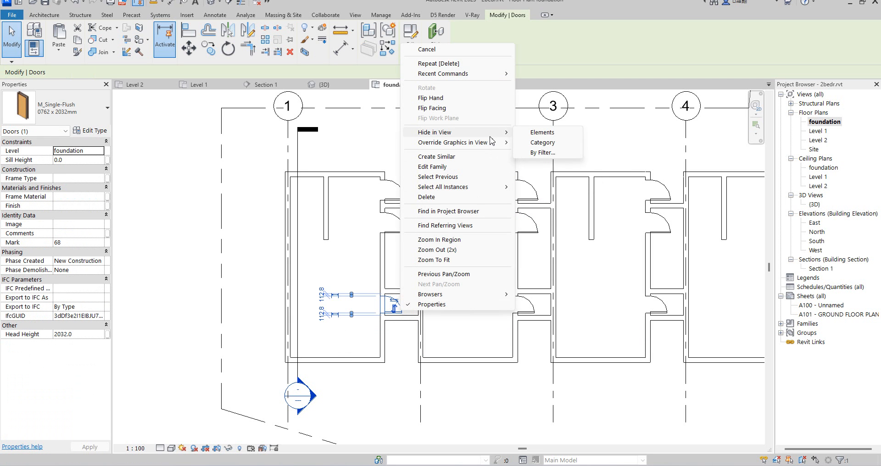
pyautogui.moveTo(498, 187)
pyautogui.click(541, 188)
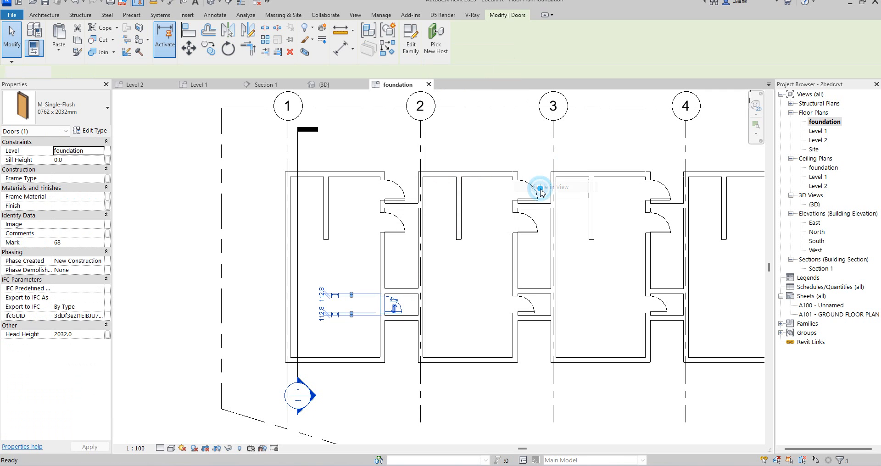
pyautogui.press('Delete')
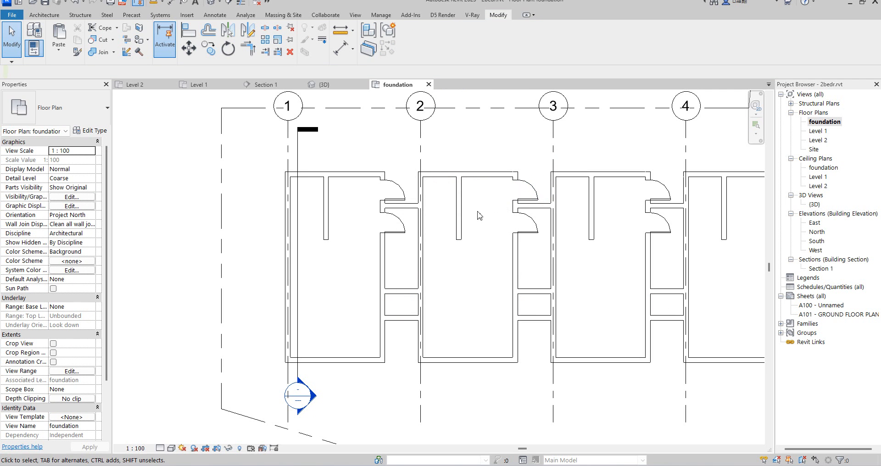
# - Delete all M_Single-Flush 0915 x 2032mm doors visible in the foundation plan
pyautogui.click(400, 234)
pyautogui.rightClick(401, 235)
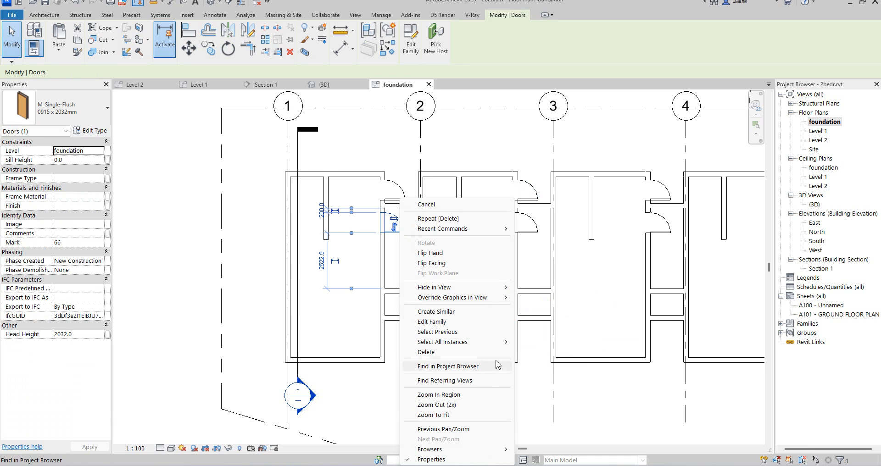
pyautogui.moveTo(503, 342)
pyautogui.click(530, 342)
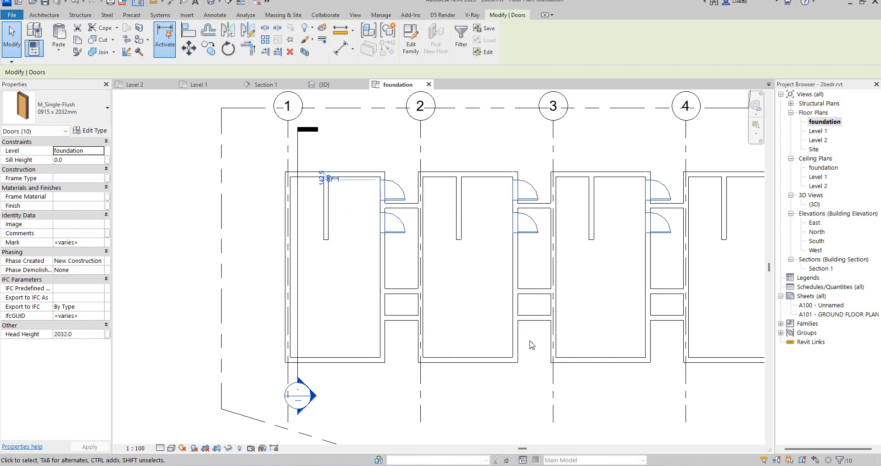
pyautogui.click(530, 345)
pyautogui.scroll(-3, 393, 275)
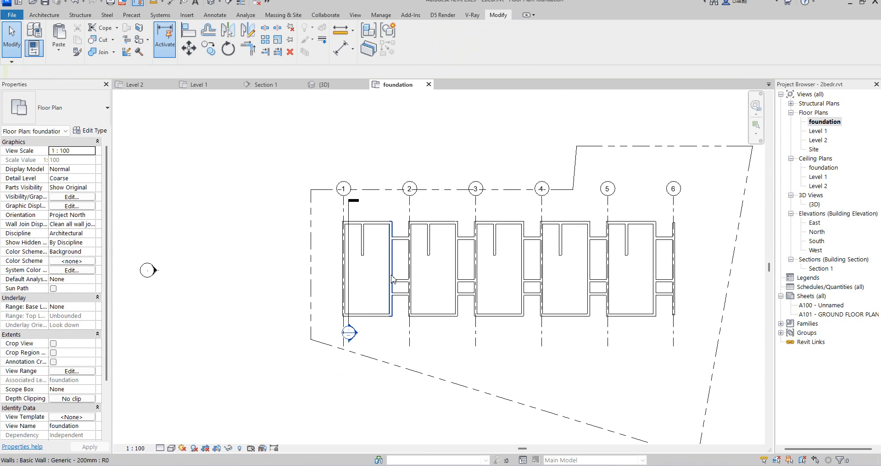
# - Extend the rear foundation walls of the second to fifth units to meet the preceding unit's rear wall, making each 6000 mm long
pyautogui.scroll(3, 556, 255)
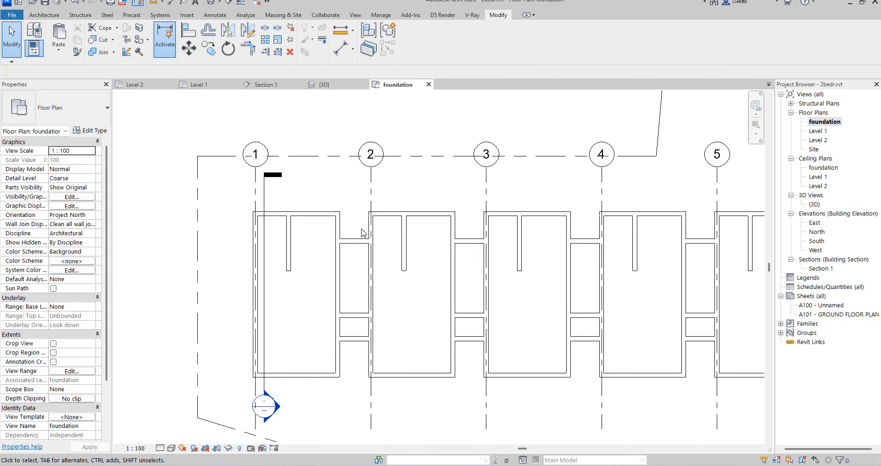
pyautogui.click(397, 217)
pyautogui.moveTo(366, 213); pyautogui.dragTo(337, 213)
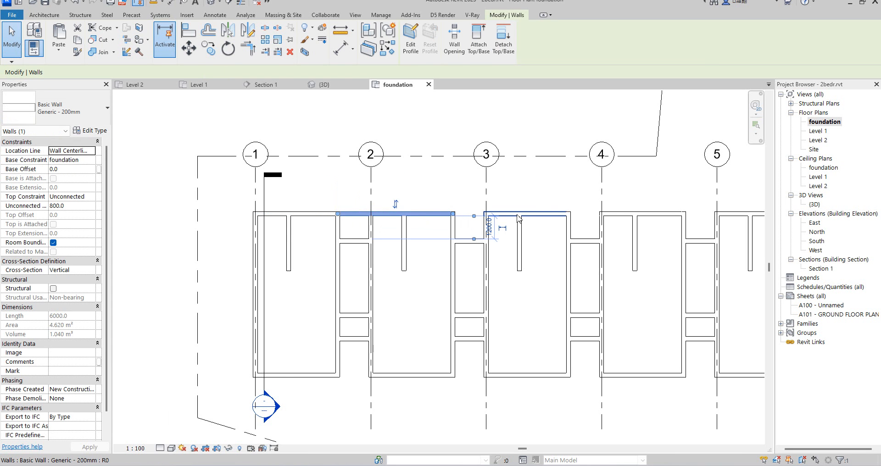
pyautogui.scroll(-1, 497, 222)
pyautogui.click(535, 210)
pyautogui.moveTo(488, 214); pyautogui.dragTo(461, 214)
pyautogui.click(633, 214)
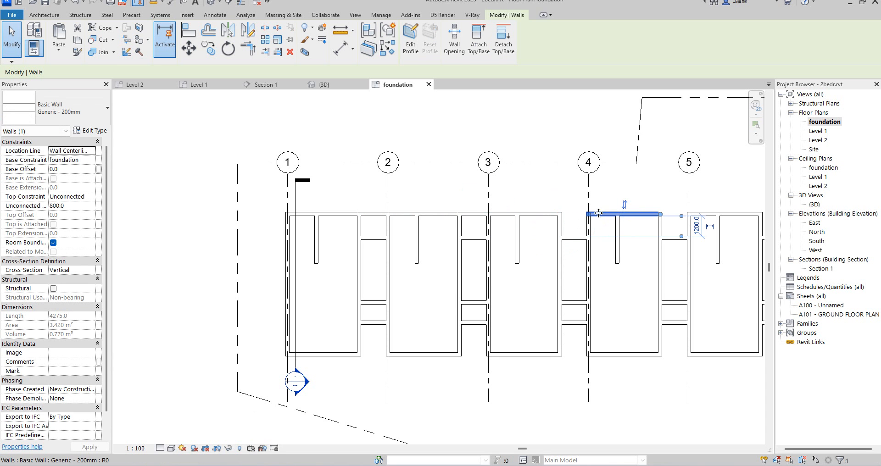
pyautogui.moveTo(584, 214); pyautogui.dragTo(559, 213)
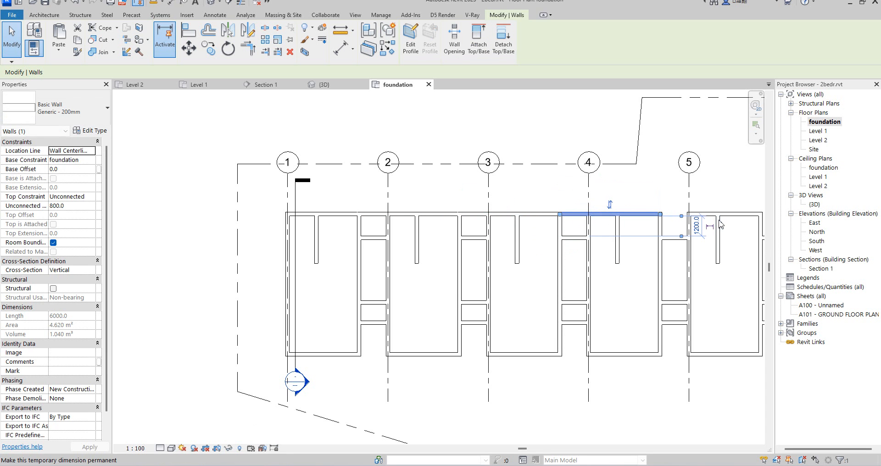
pyautogui.moveTo(690, 217); pyautogui.dragTo(659, 214)
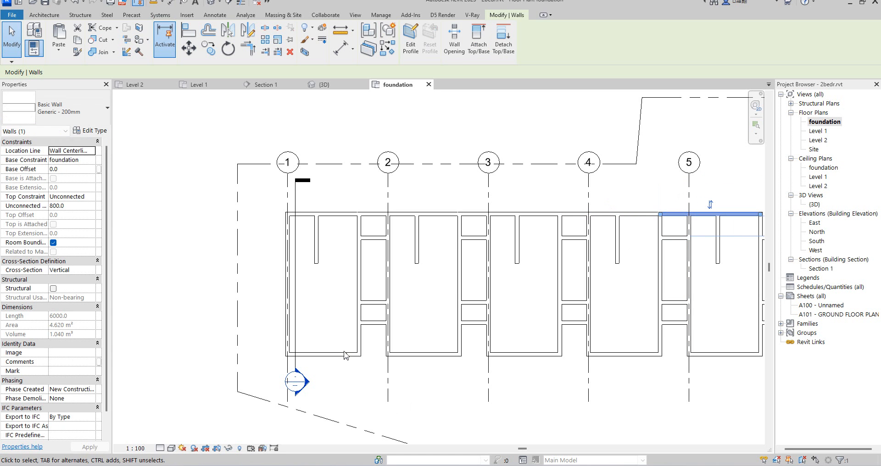
# - Extend the first unit's front foundation wall across the row from grid 1 to grid 5, 24000 mm long
pyautogui.click(347, 357)
pyautogui.moveTo(366, 355); pyautogui.dragTo(488, 356)
pyautogui.moveTo(565, 361); pyautogui.dragTo(574, 355)
pyautogui.moveTo(659, 362)
pyautogui.mouseDown()
pyautogui.moveTo(649, 360)
pyautogui.moveTo(698, 356)
pyautogui.moveTo(687, 356)
pyautogui.mouseUp()
pyautogui.click(648, 356)
pyautogui.moveTo(655, 379); pyautogui.dragTo(655, 380)
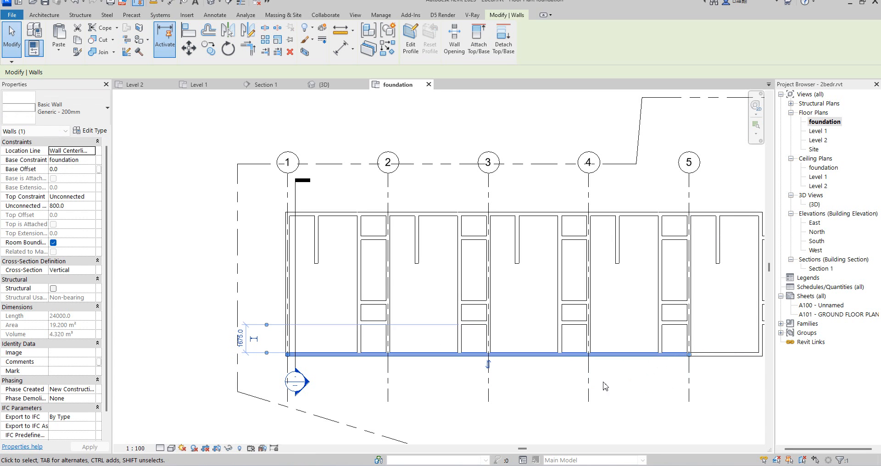
pyautogui.scroll(-3, 524, 362)
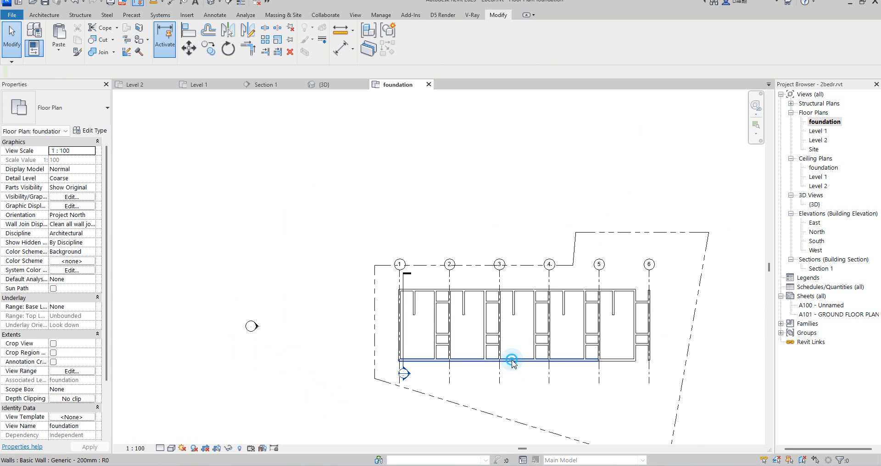
pyautogui.click(617, 376)
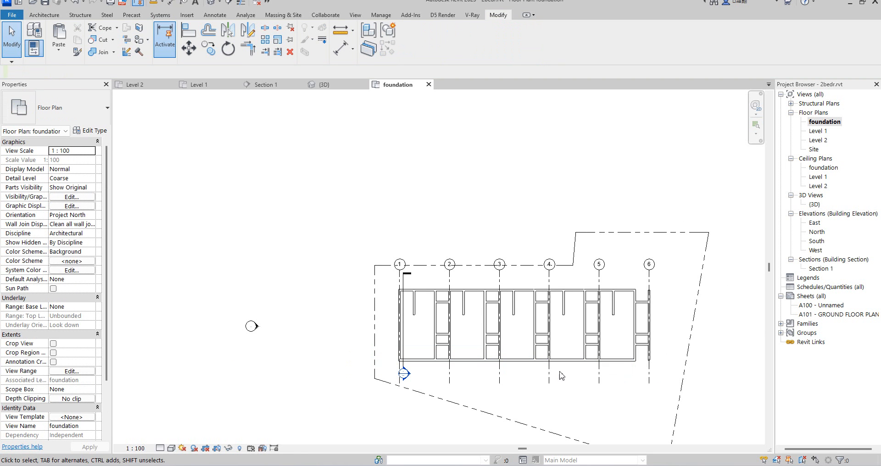
# - Examine the row of units with its foundation walls in the 3D view, from the front right corner and from above
pyautogui.doubleClick(815, 205)
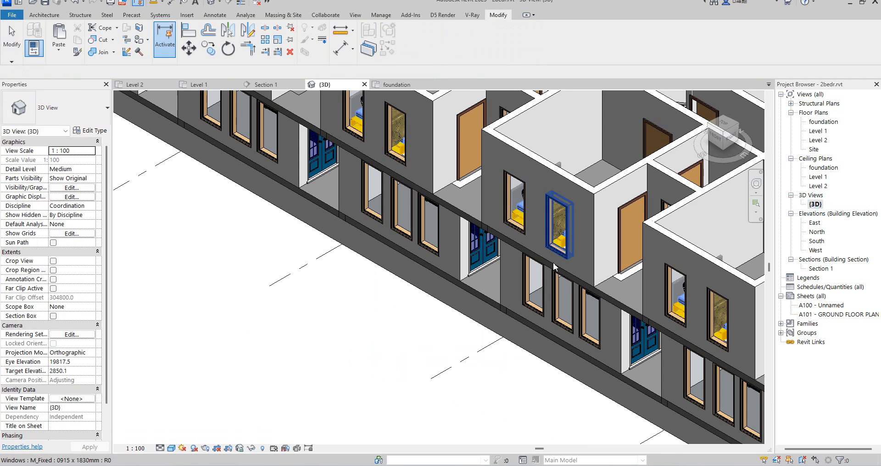
pyautogui.scroll(-3, 440, 400)
pyautogui.scroll(3, 441, 398)
pyautogui.scroll(-3, 448, 398)
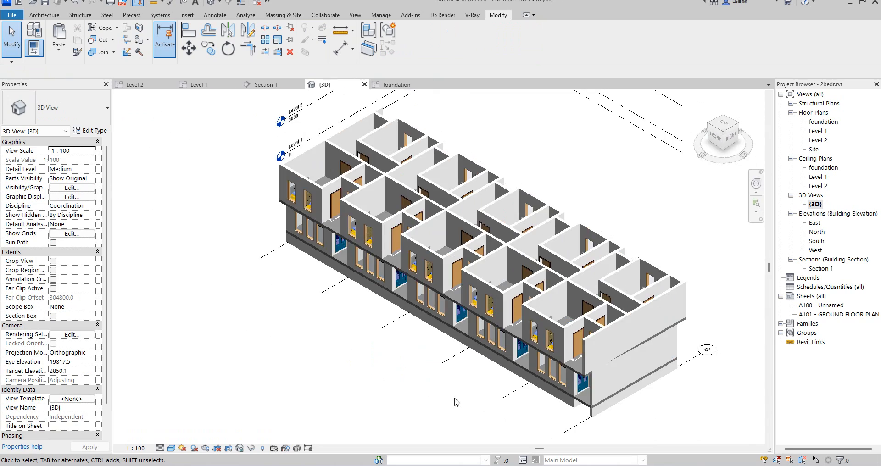
pyautogui.scroll(2, 482, 406)
pyautogui.scroll(-3, 481, 406)
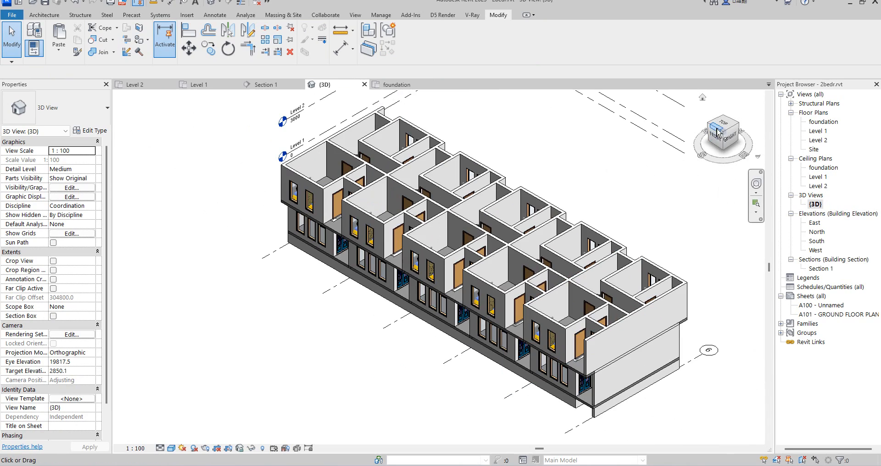
pyautogui.moveTo(719, 144); pyautogui.dragTo(742, 168)
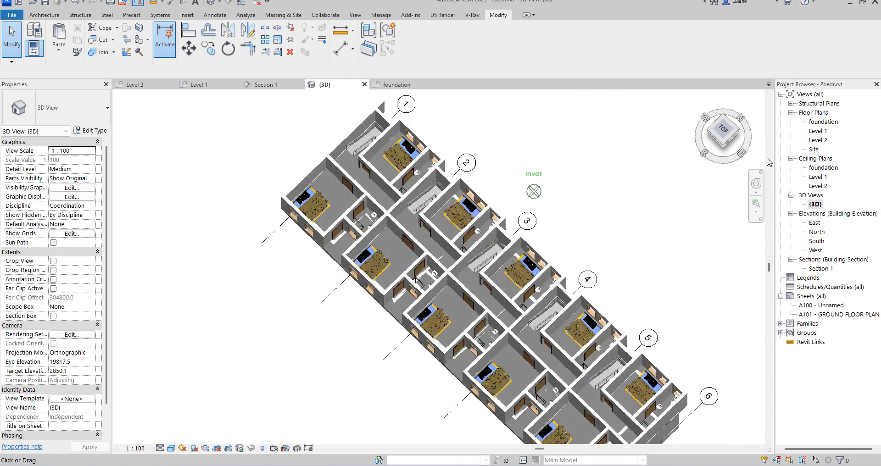
pyautogui.scroll(-3, 448, 255)
# - Review the Level 1 floor plan and the Level 2 floor plan across the whole row of five units
pyautogui.doubleClick(817, 130)
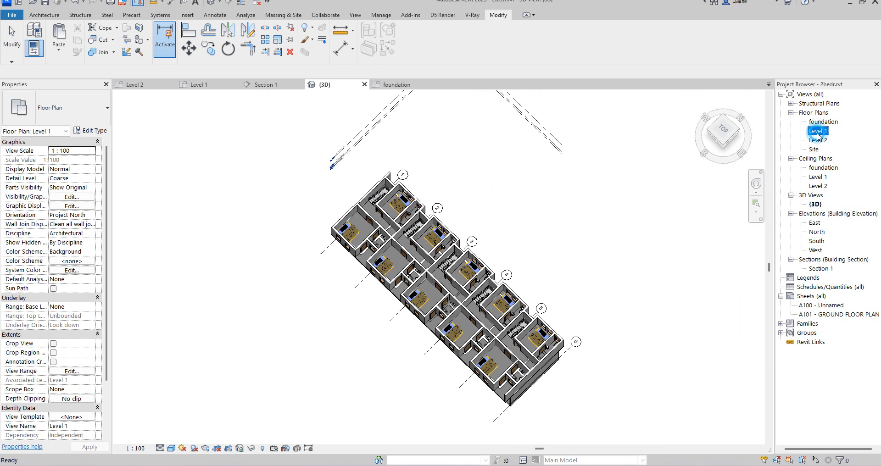
pyautogui.scroll(-4, 330, 262)
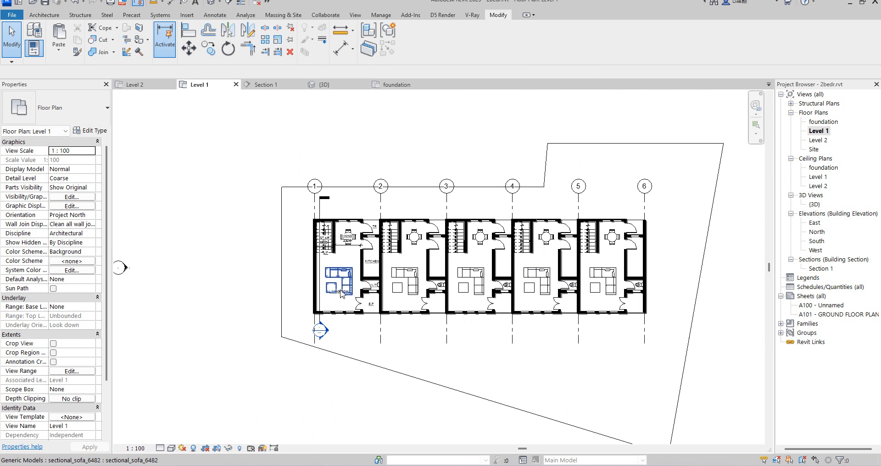
pyautogui.scroll(3, 337, 282)
pyautogui.doubleClick(822, 140)
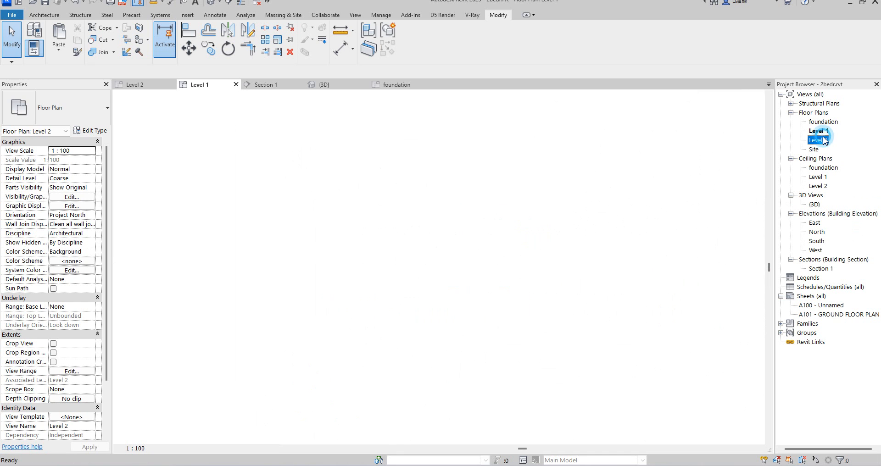
pyautogui.scroll(3, 304, 186)
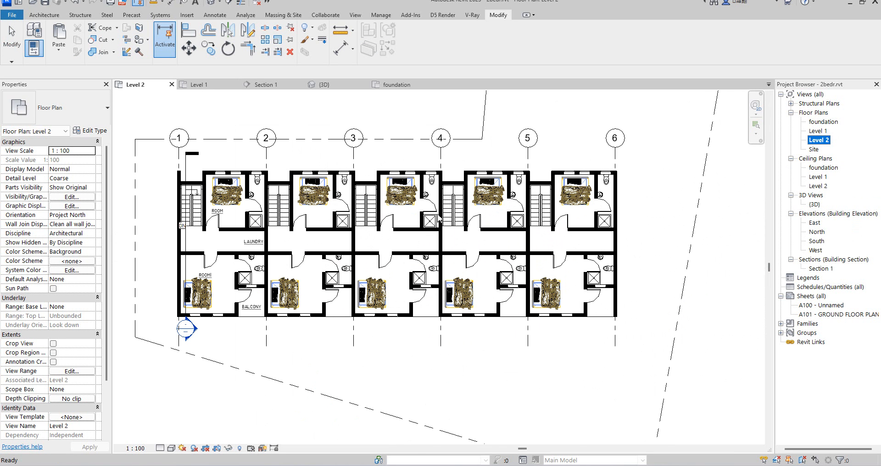
# - Inspect the front facade and the end unit at grid 6 in the 3D view, from the front right corner down to the foundation wall
pyautogui.doubleClick(815, 205)
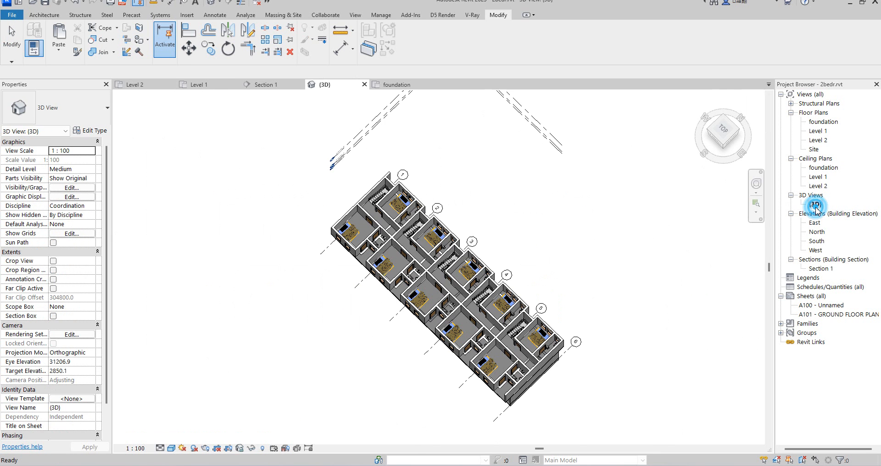
pyautogui.moveTo(738, 140); pyautogui.dragTo(719, 164)
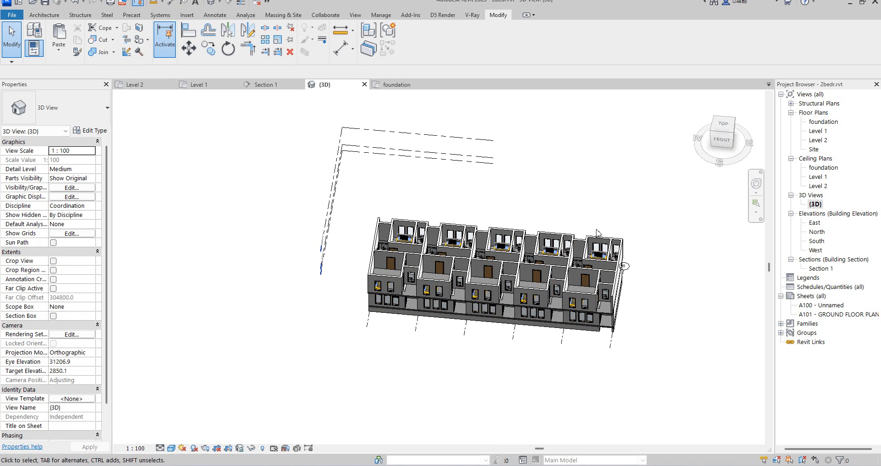
pyautogui.click(733, 133)
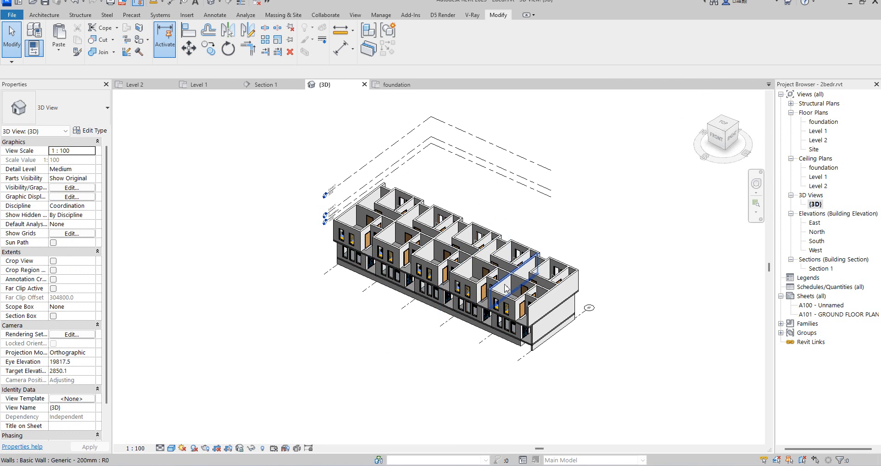
pyautogui.scroll(6, 501, 290)
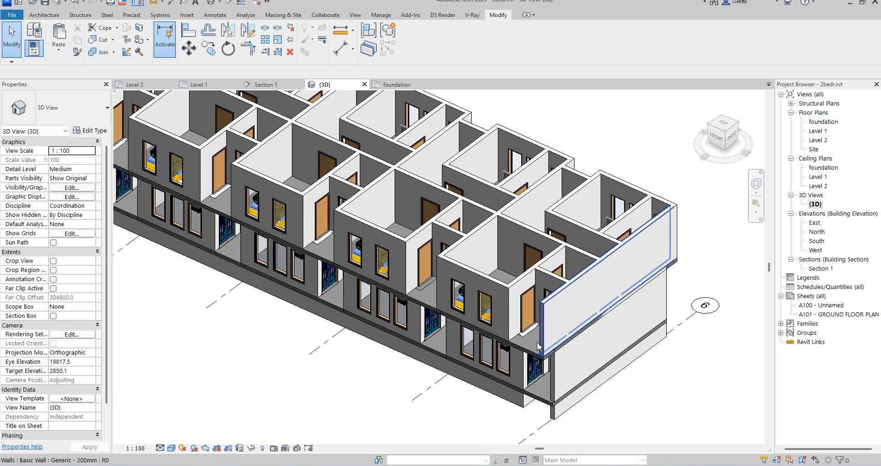
pyautogui.click(483, 407)
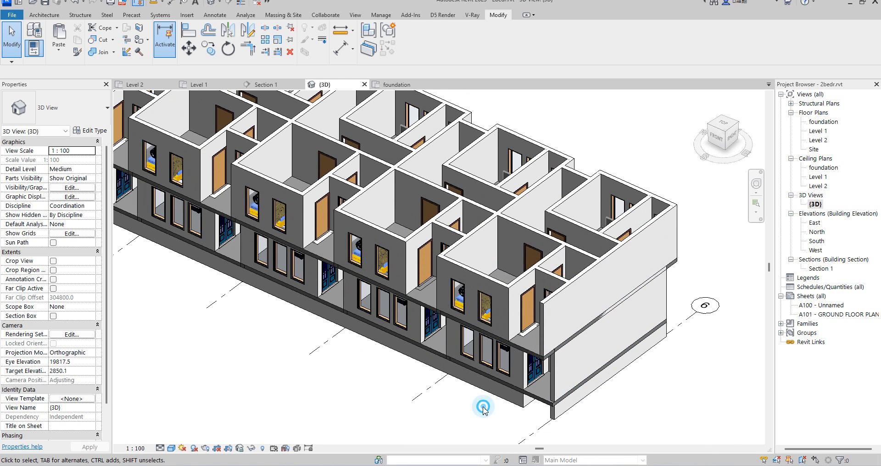
pyautogui.scroll(5, 438, 390)
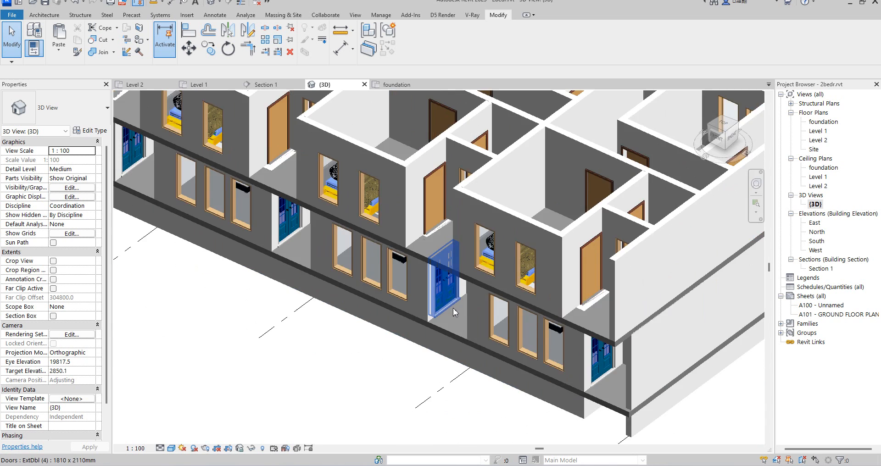
pyautogui.scroll(-5, 417, 362)
pyautogui.scroll(3, 414, 358)
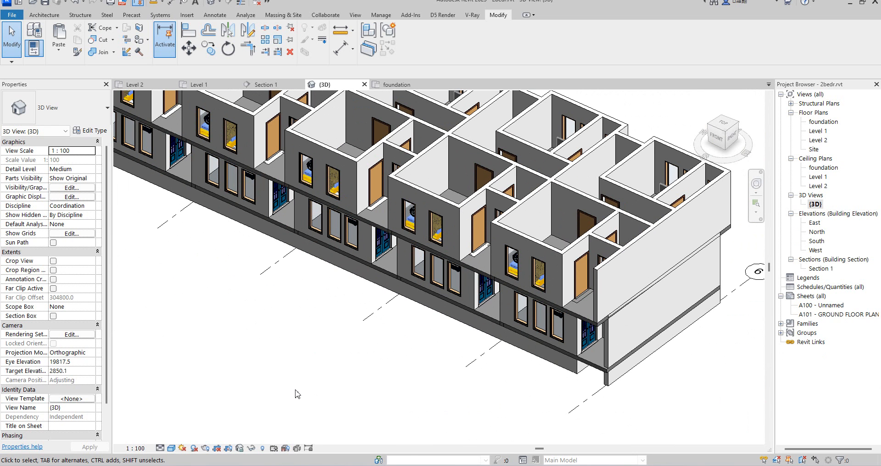